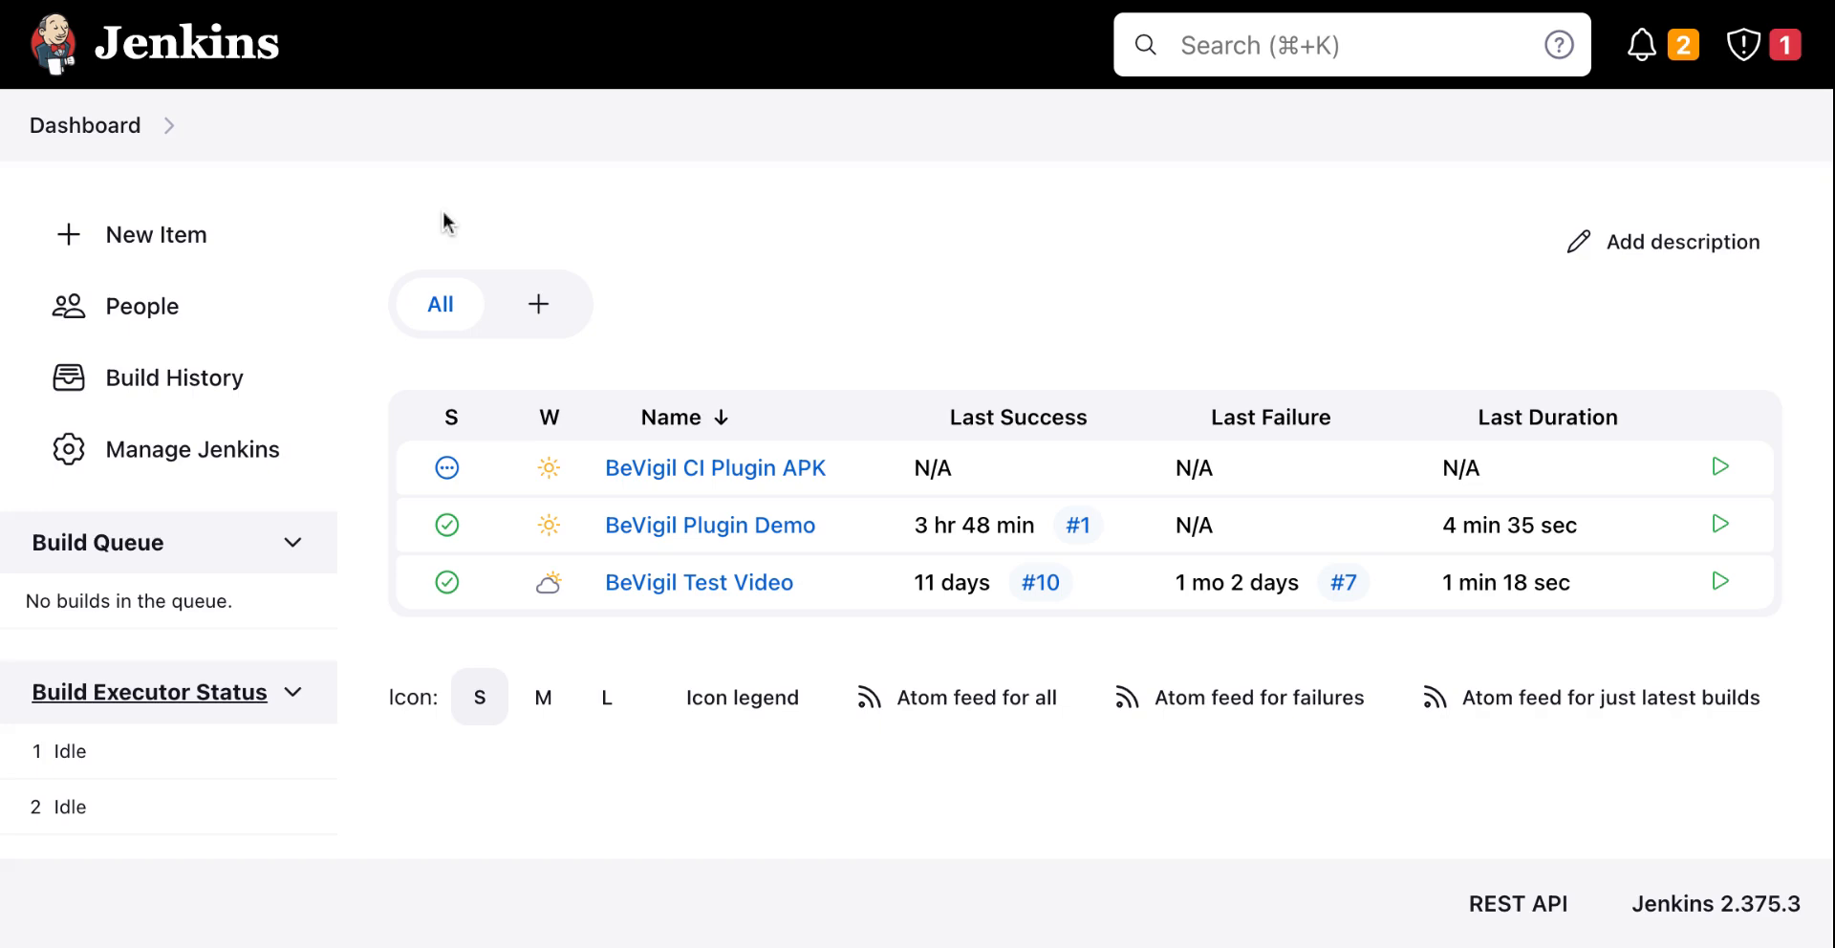
# Step: Search the available plugins in the plugin manager for bevigil
pyautogui.click(243, 452)
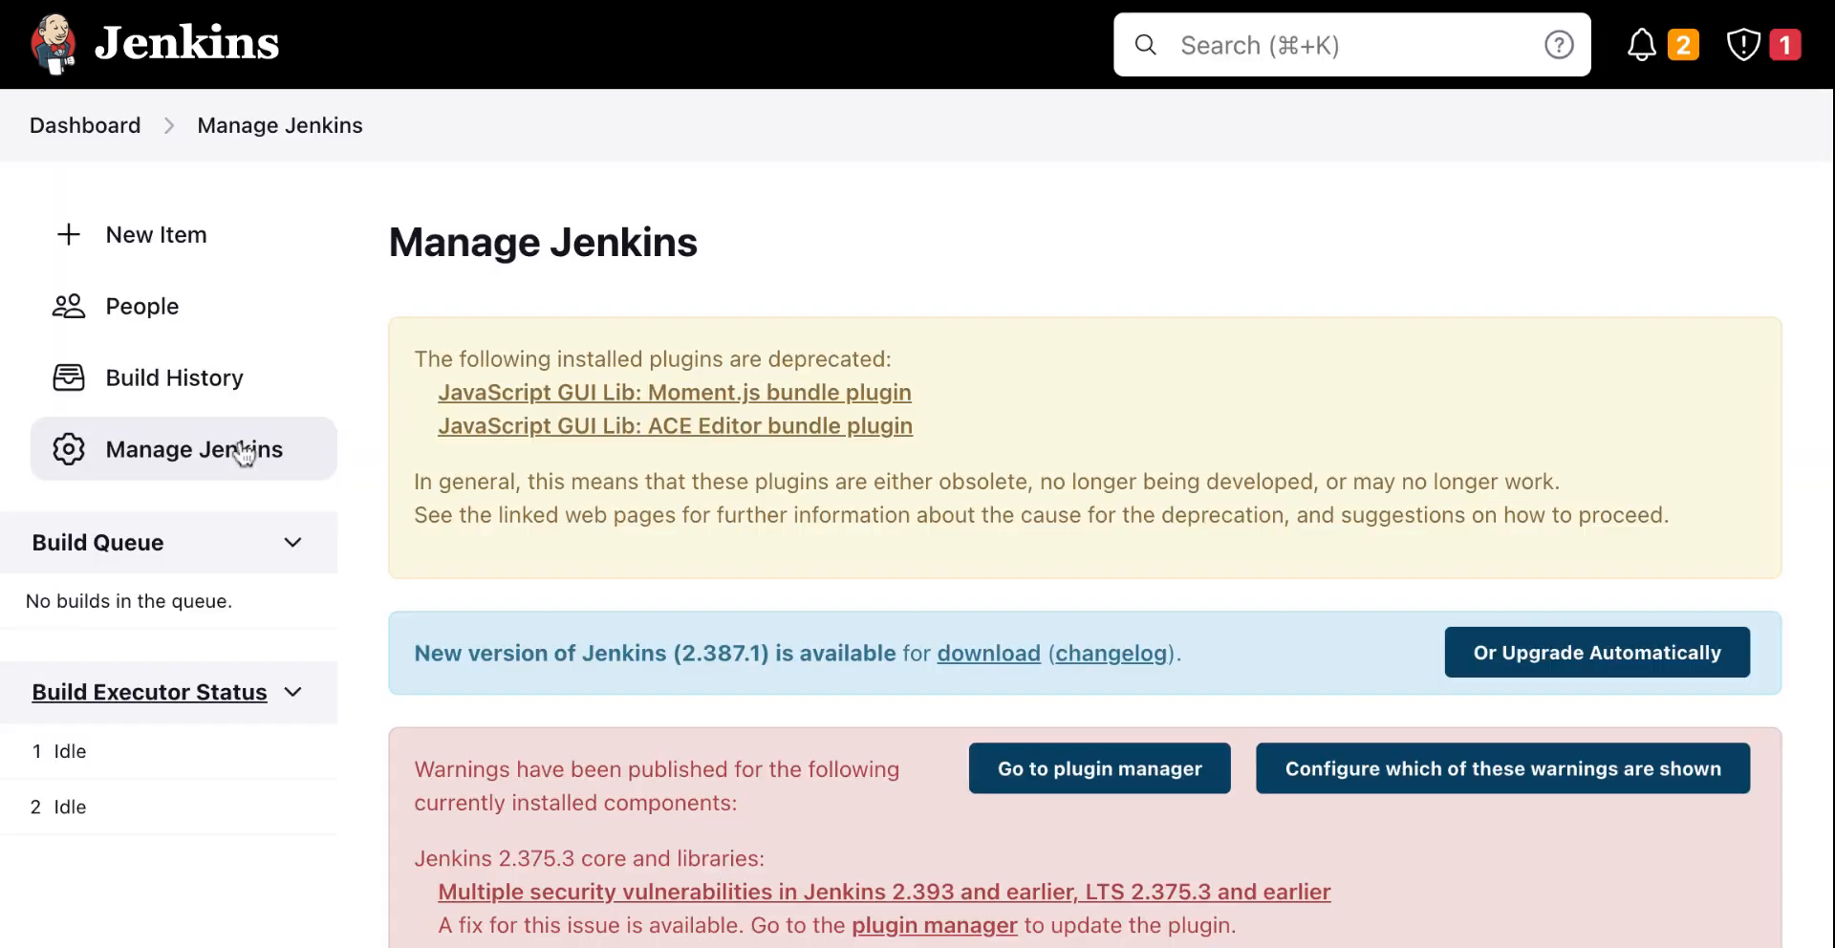
pyautogui.scroll(-10, 673, 464)
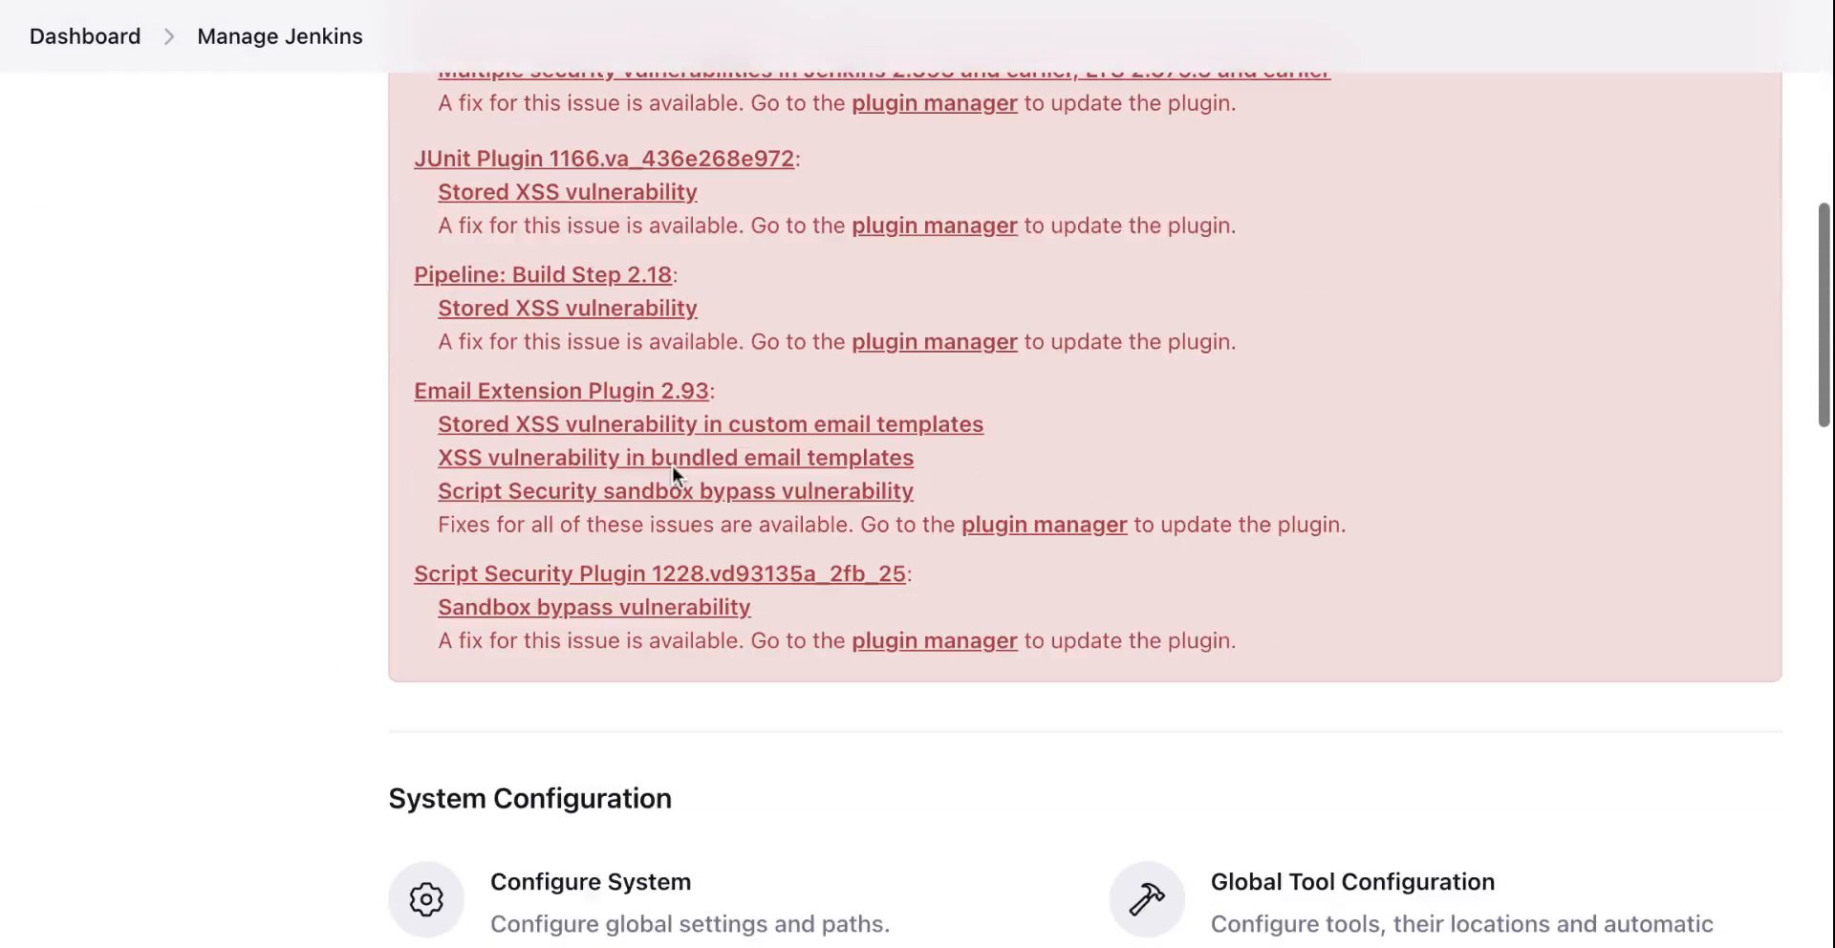
pyautogui.scroll(-2, 673, 464)
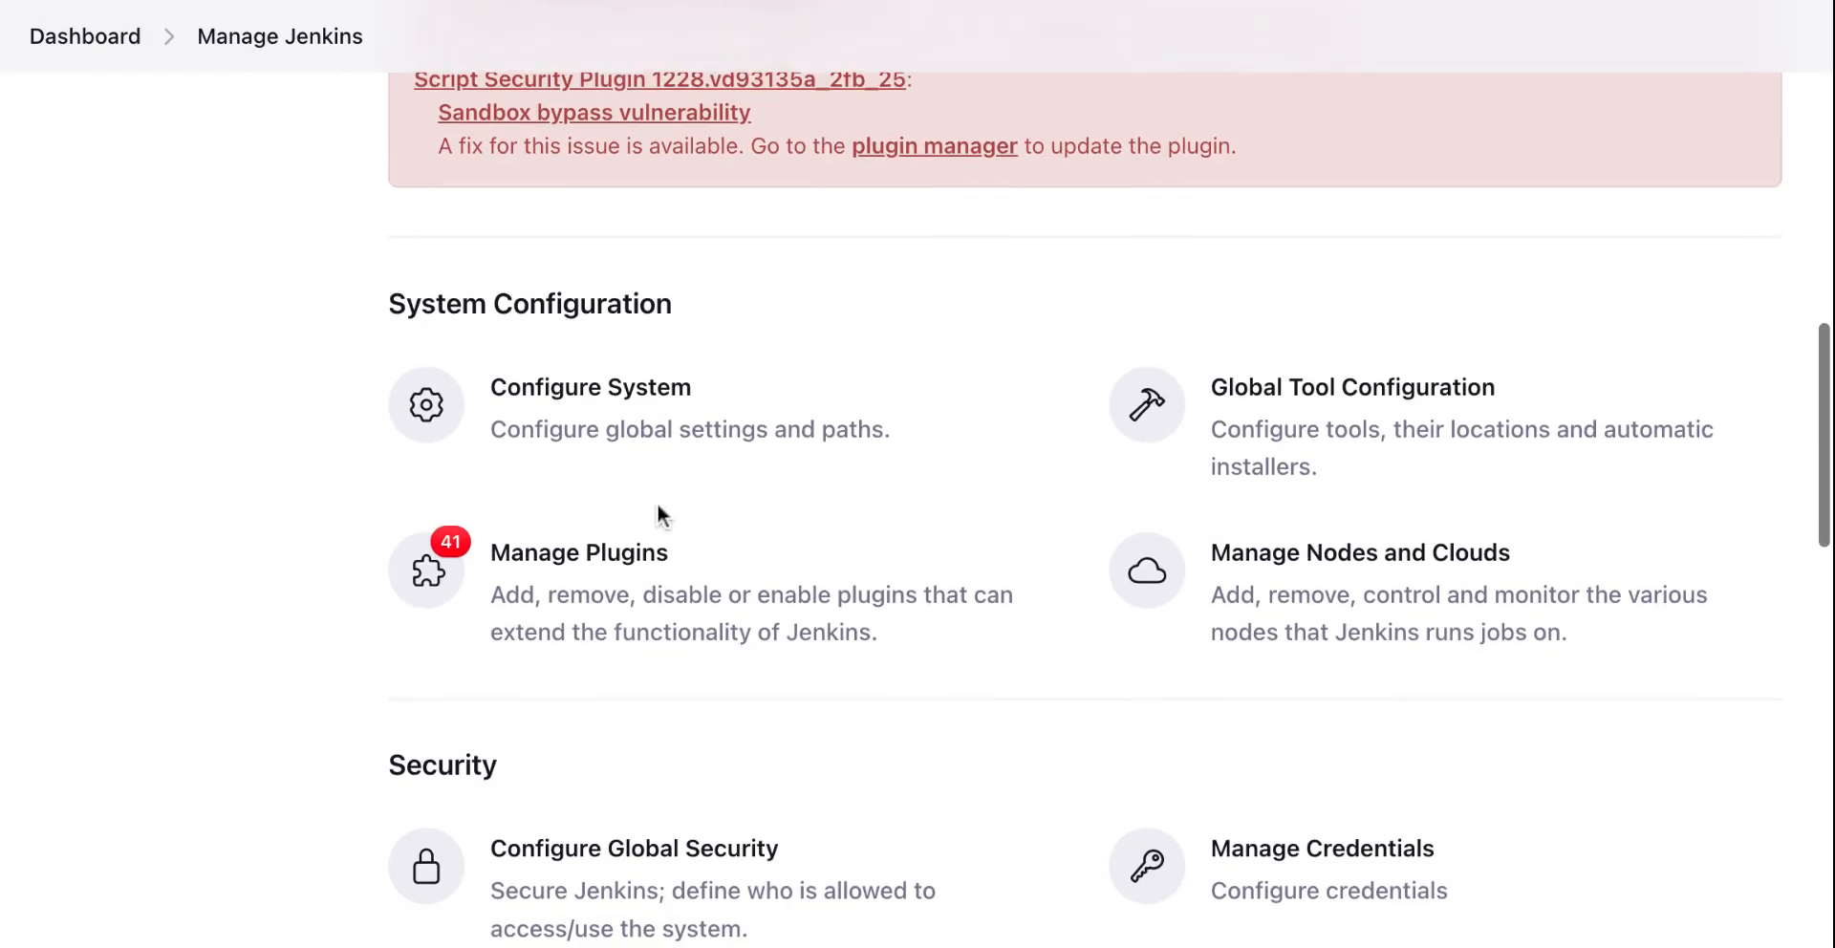
pyautogui.click(630, 598)
pyautogui.click(168, 330)
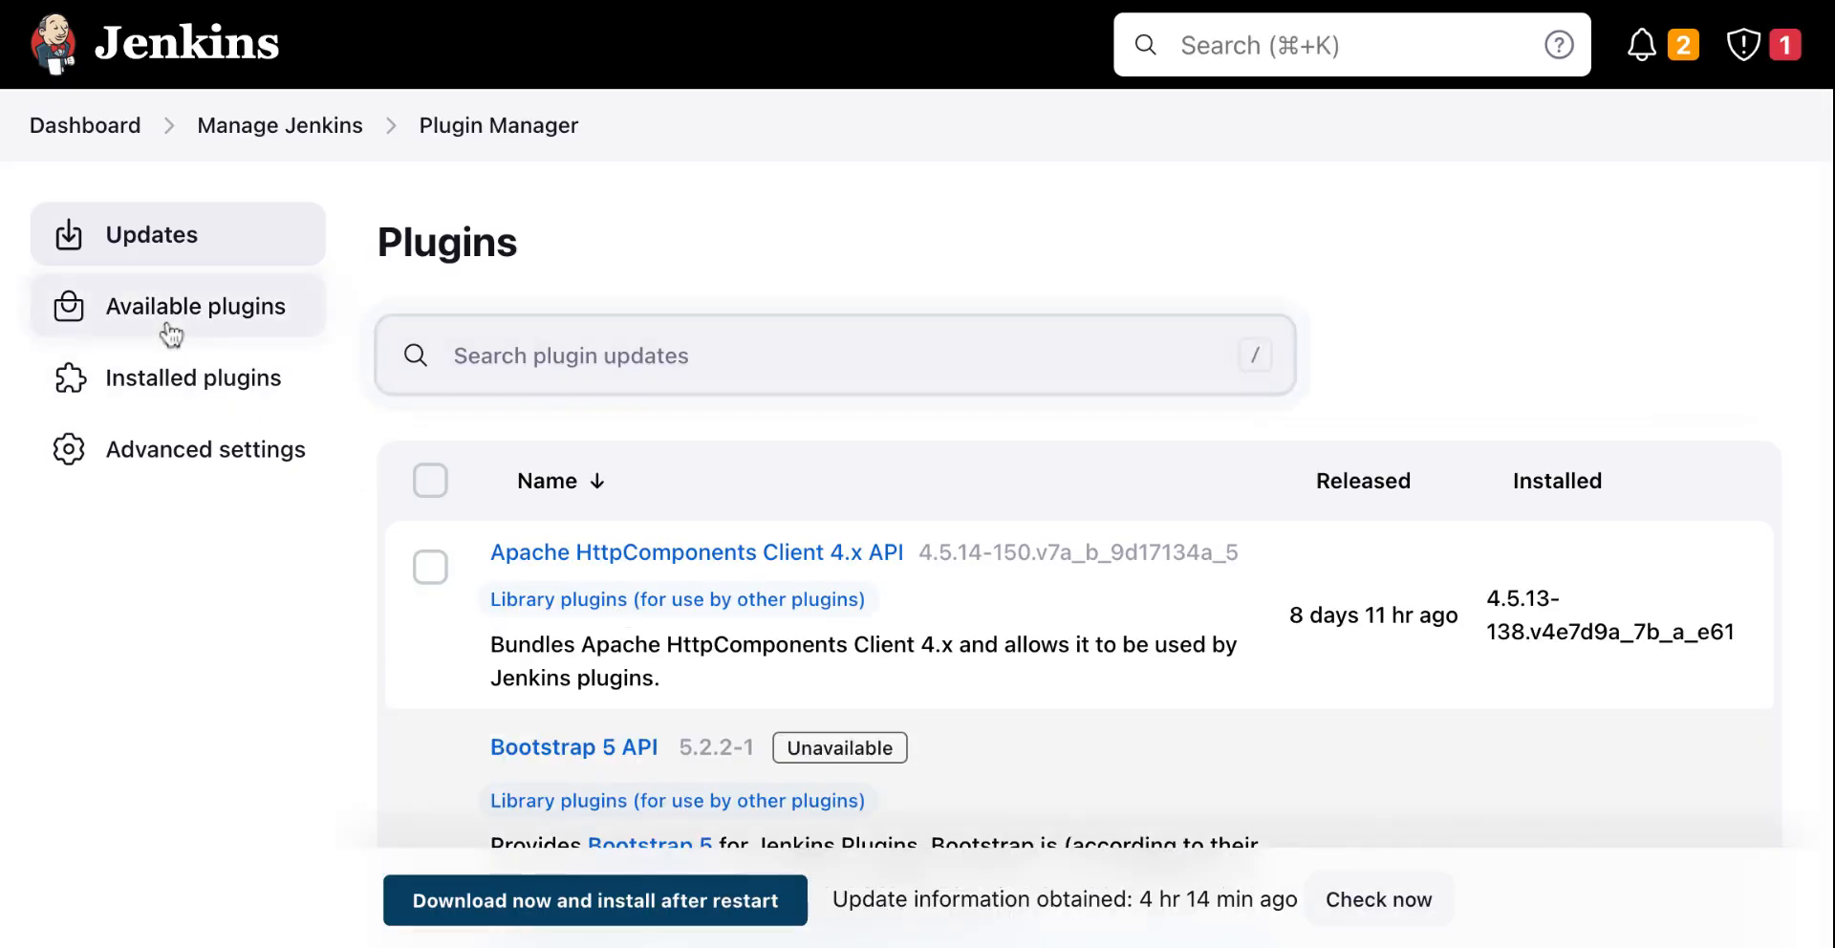
pyautogui.write('b')
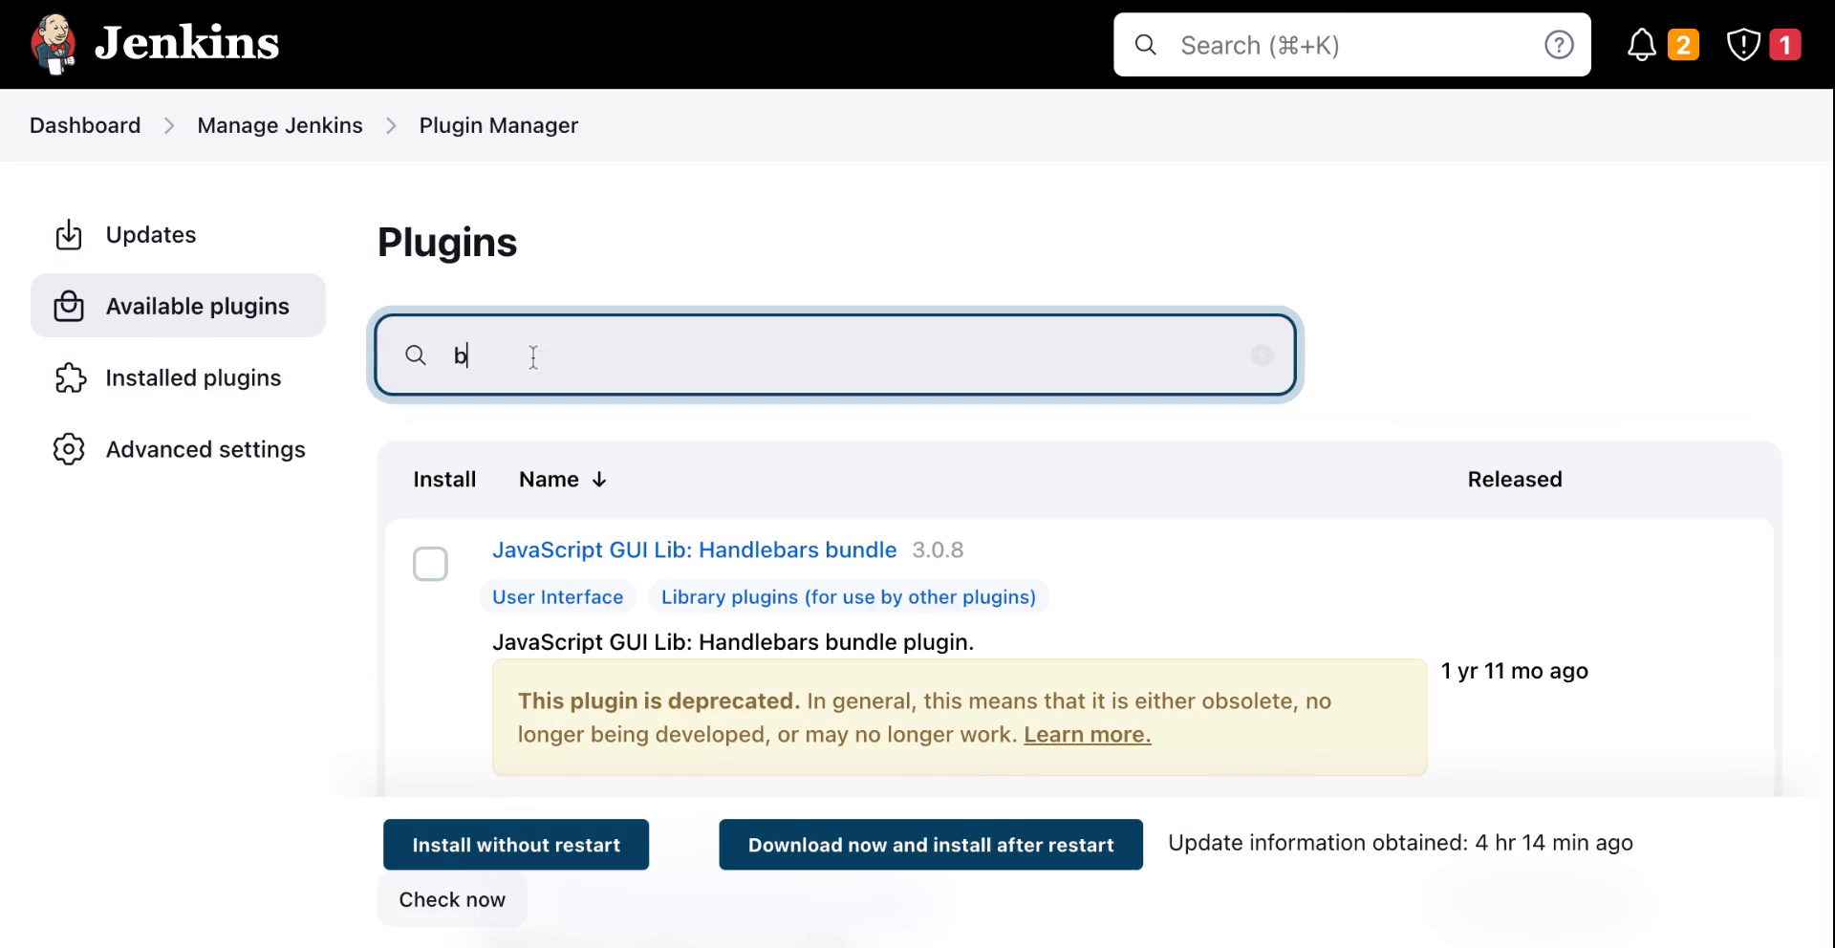
pyautogui.write('evigil')
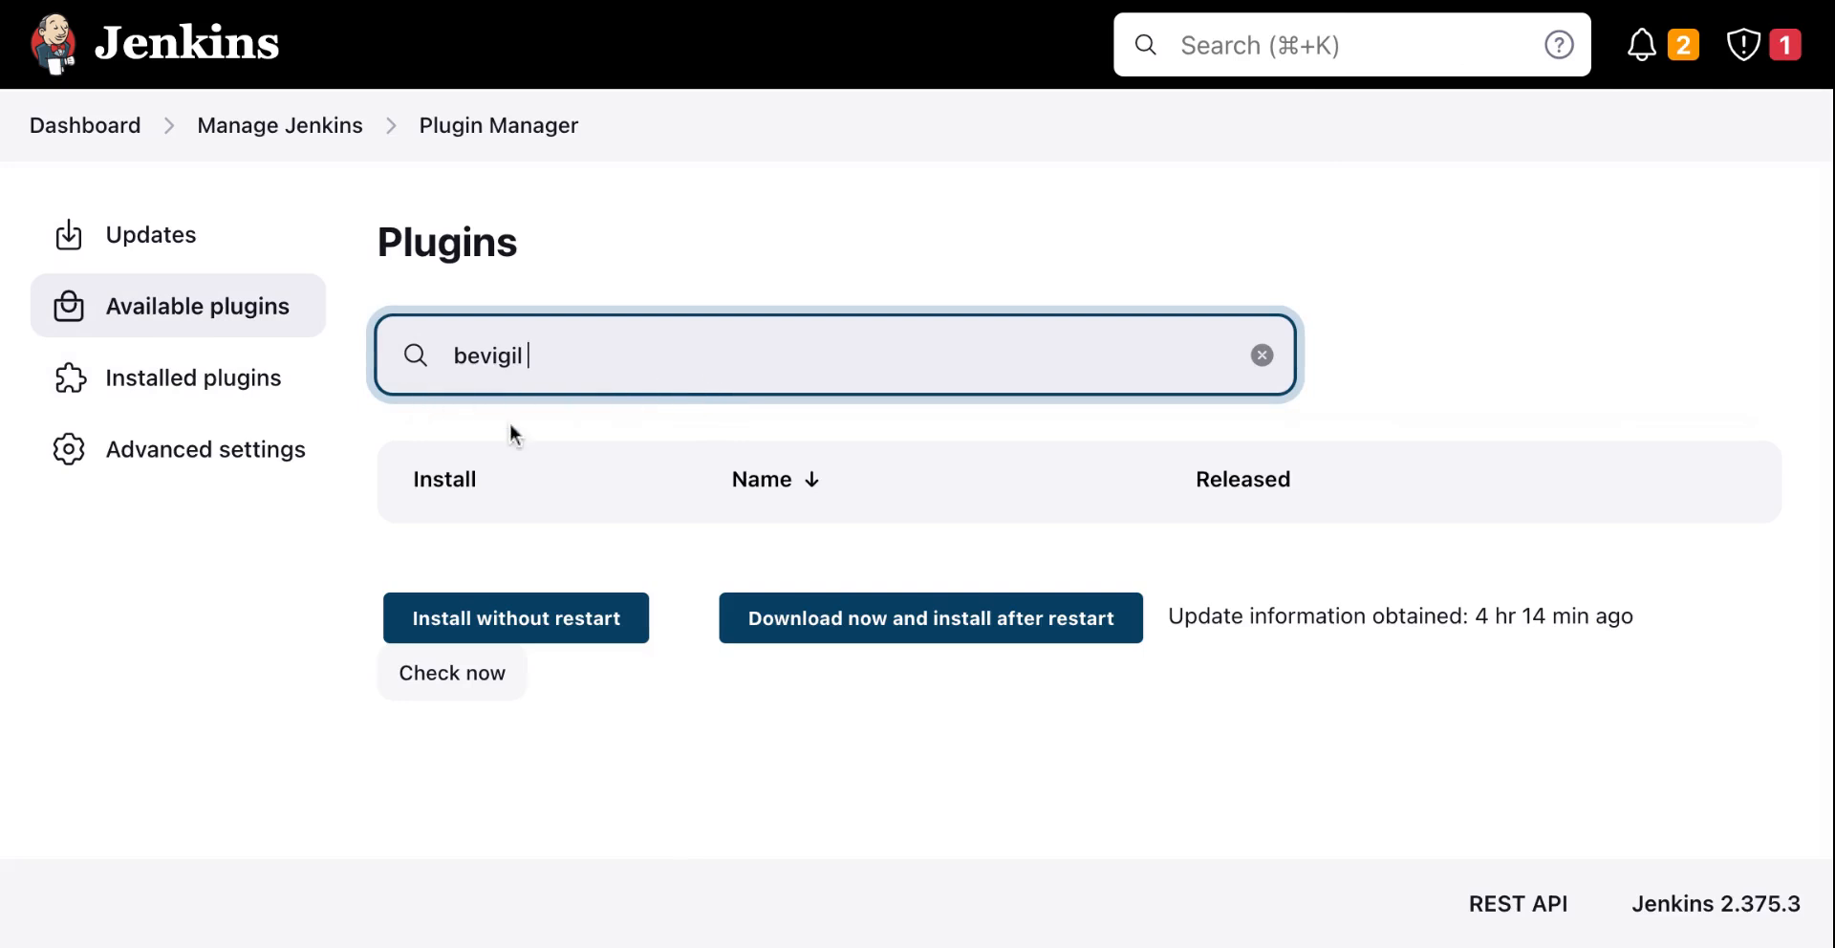
# Step: Search the installed plugins for Bevigil
pyautogui.click(260, 409)
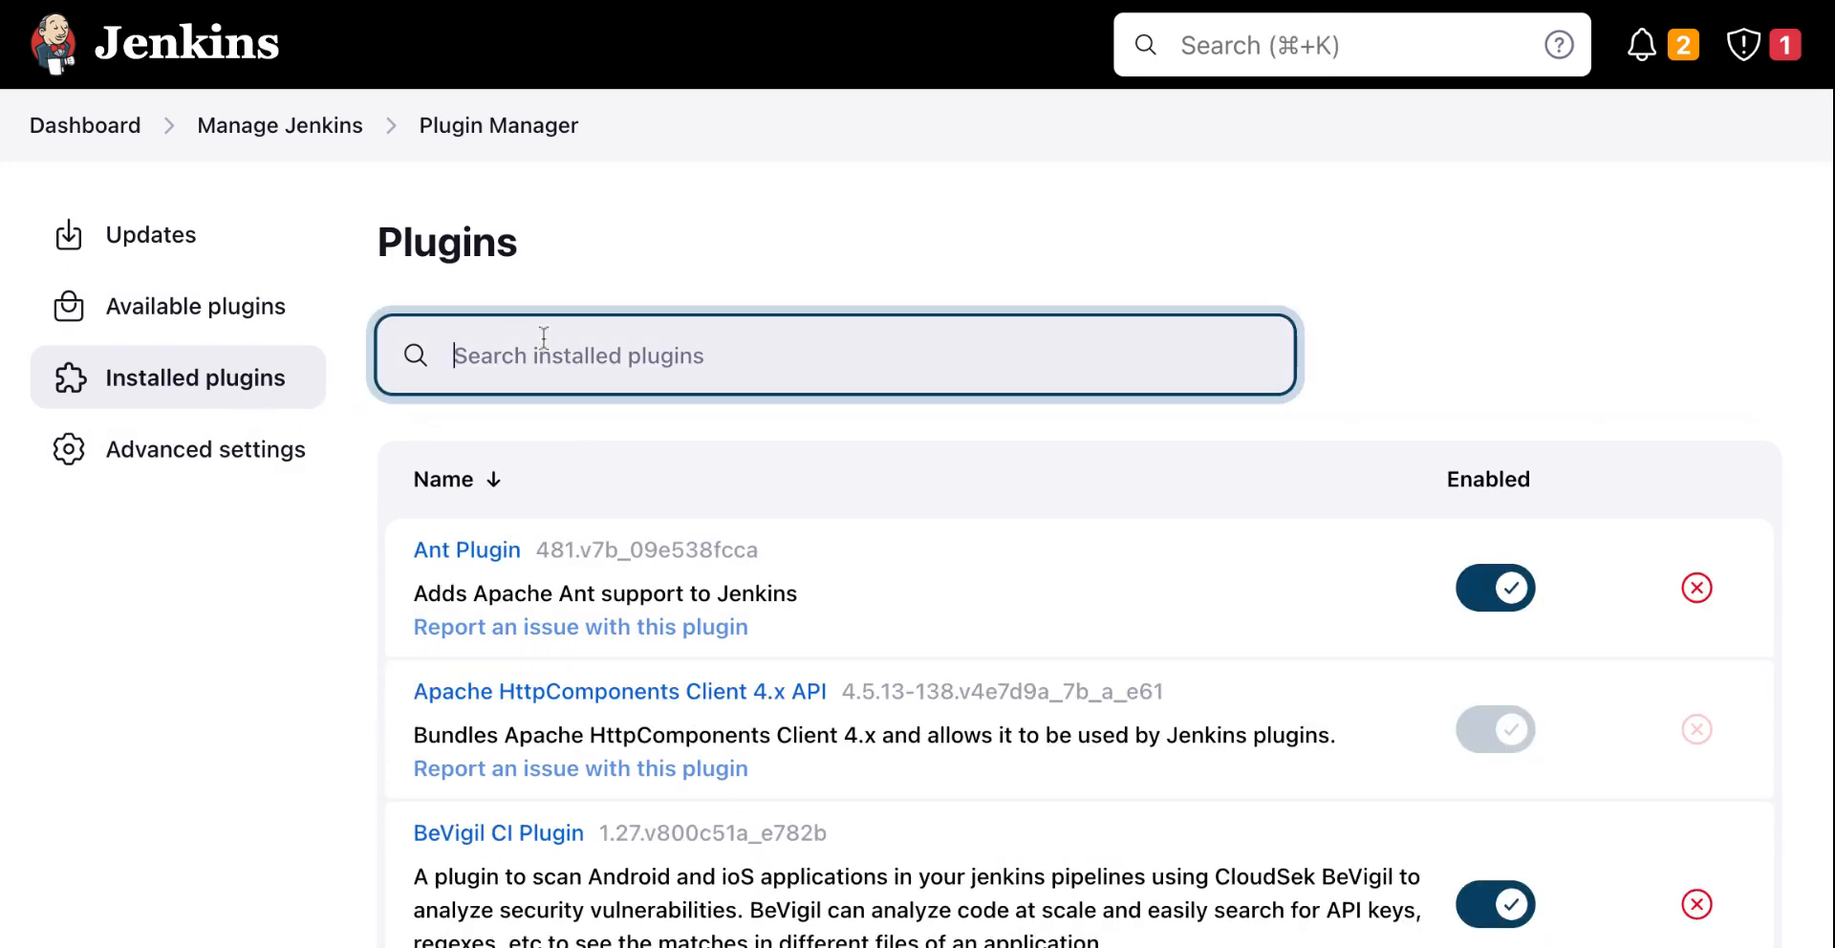
pyautogui.write('Bevigil')
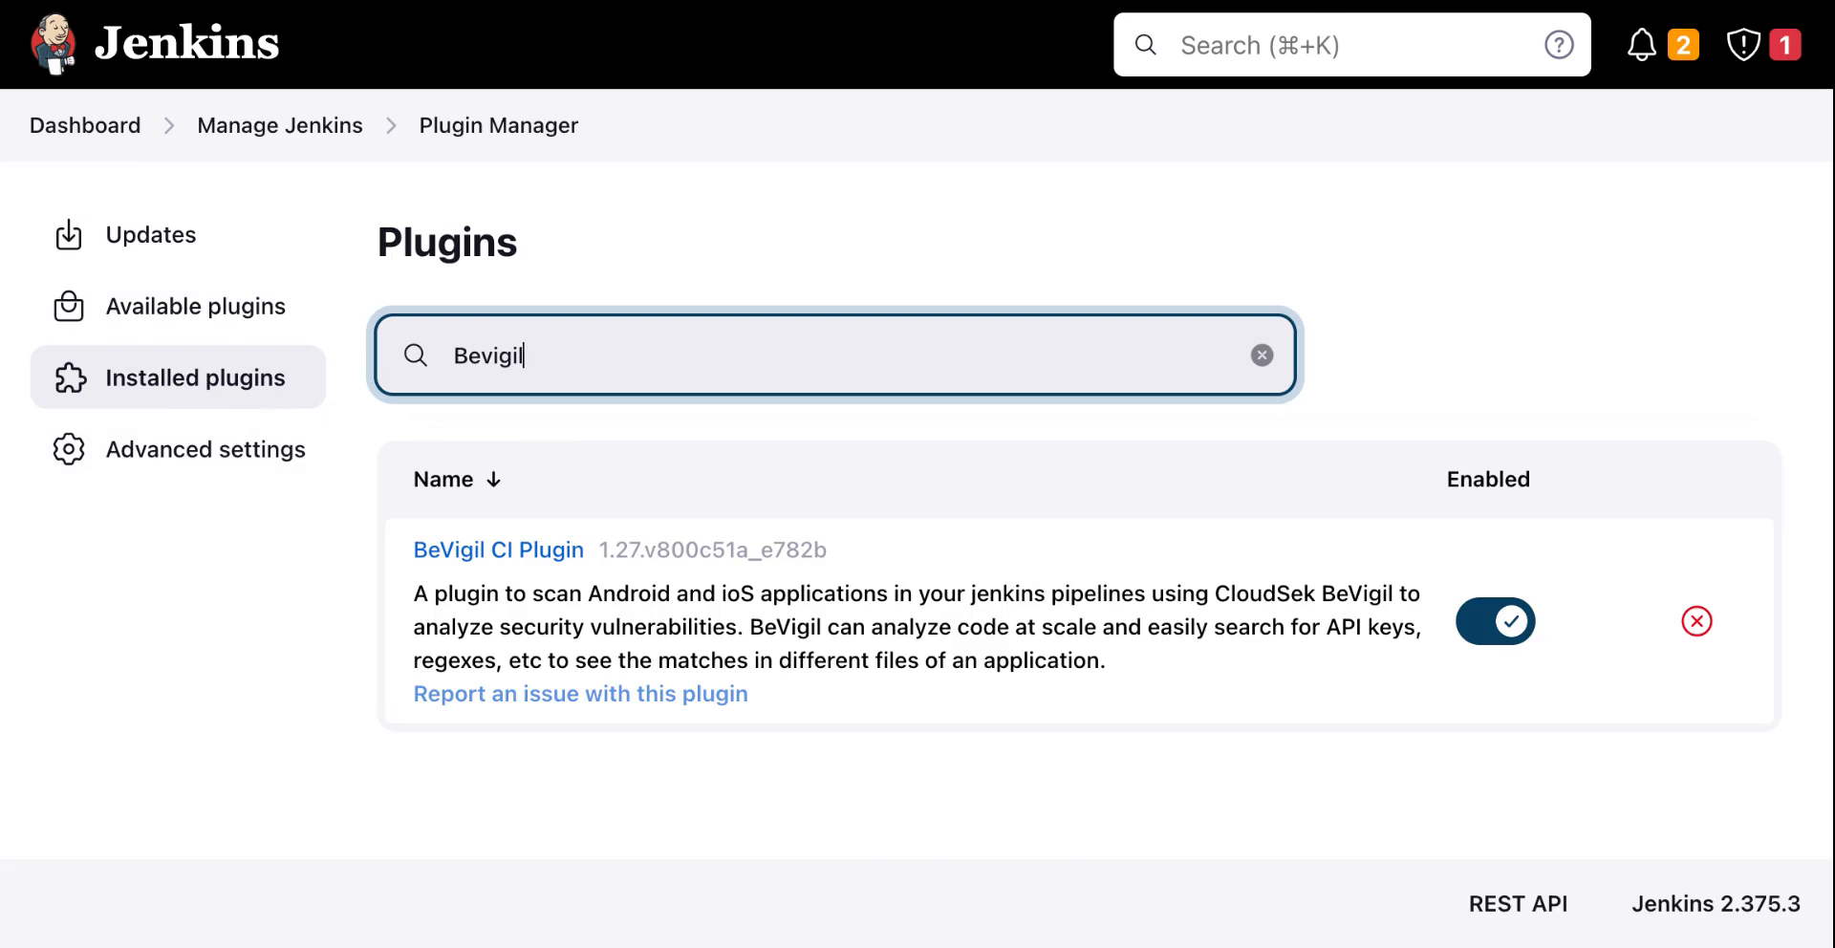
# Step: Examine the ANDROID_HOME and JAVA_HOME environment variables in the system configuration and save it
pyautogui.click(88, 134)
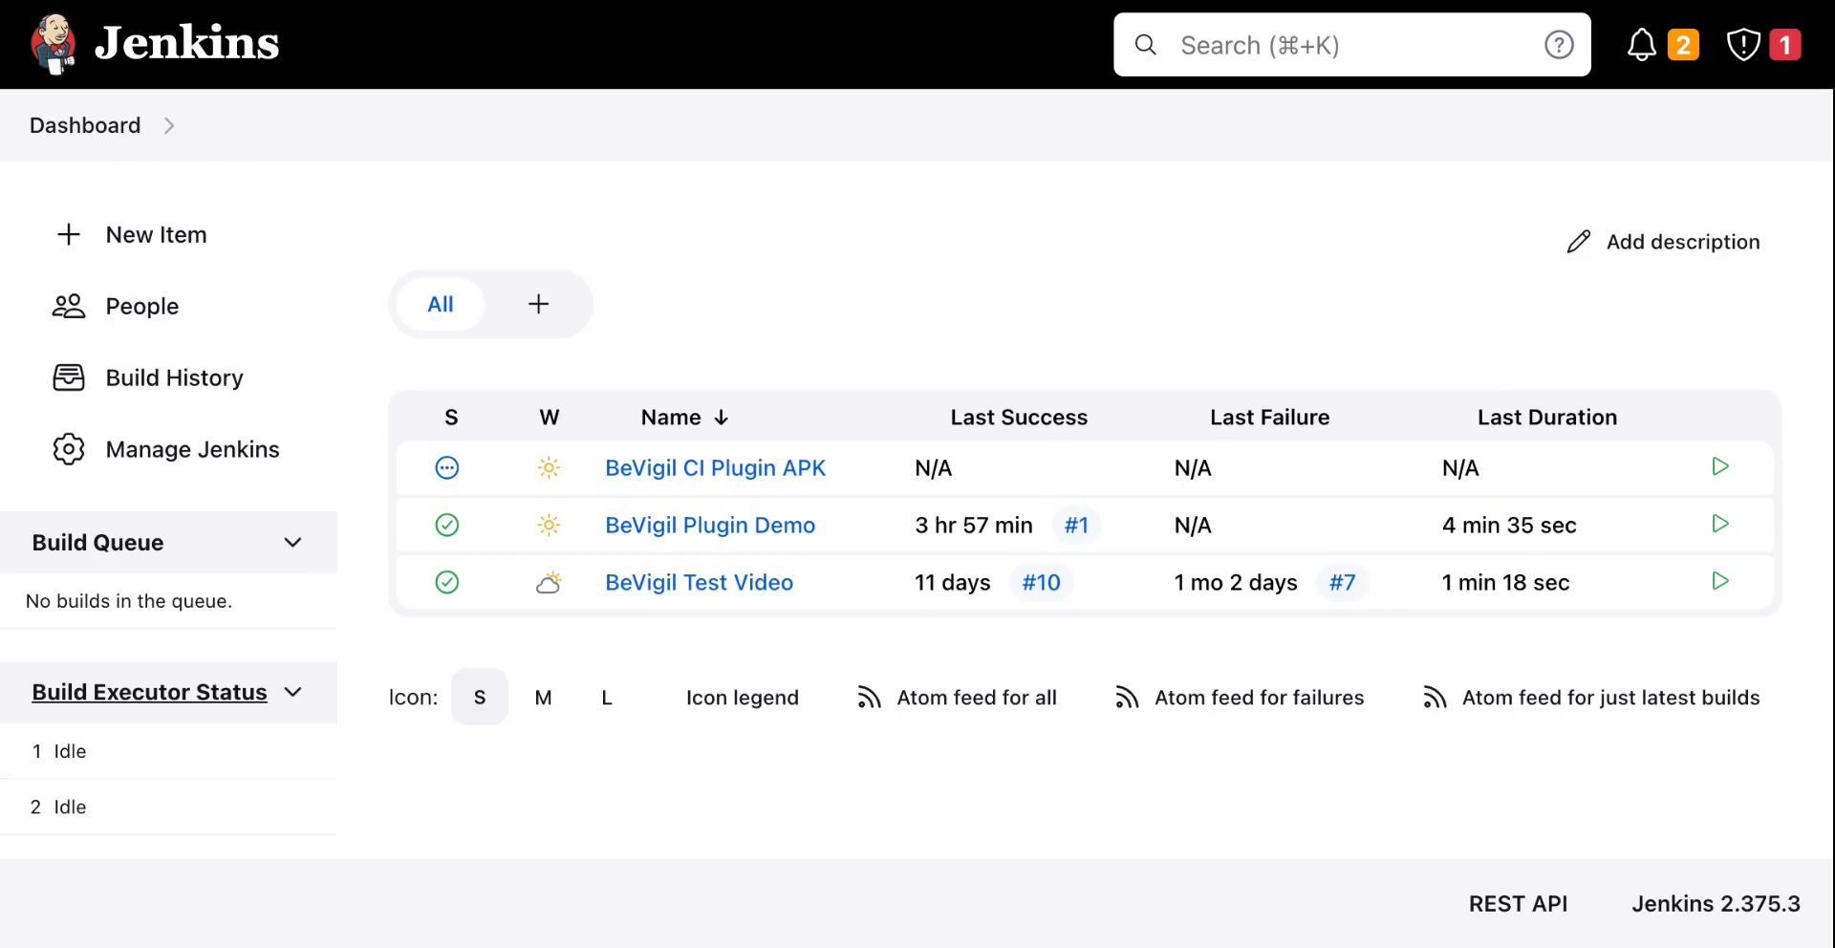
pyautogui.click(197, 466)
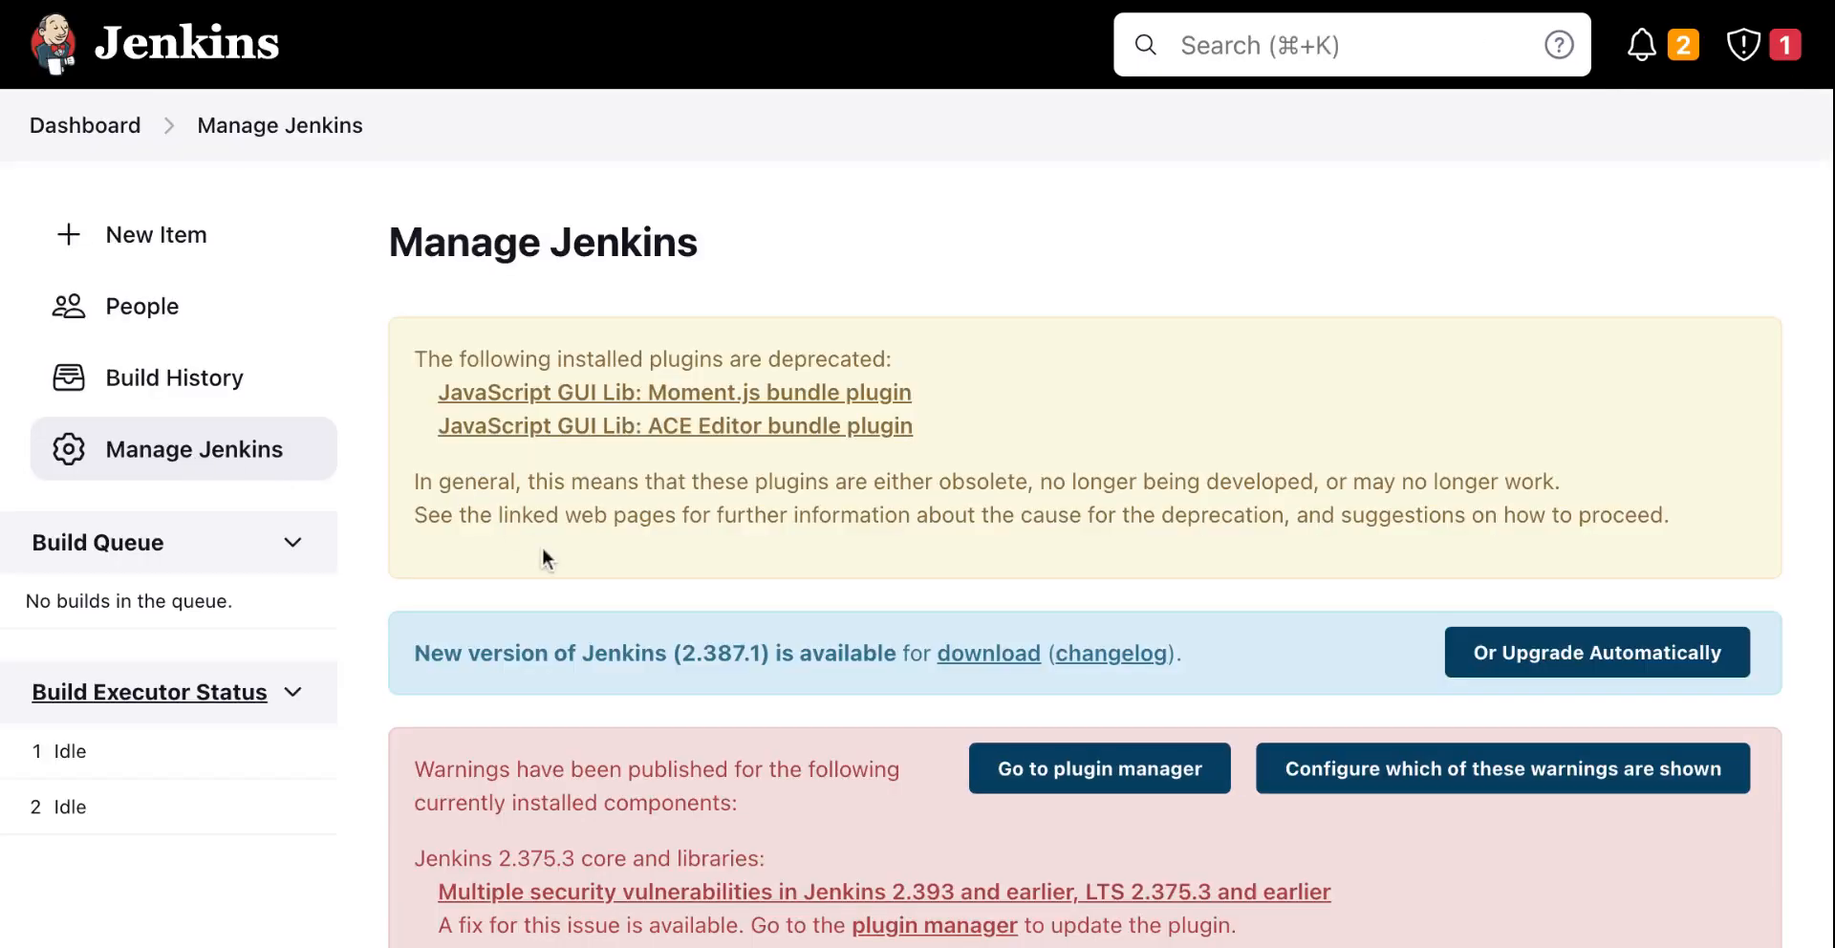
pyautogui.scroll(-15, 542, 547)
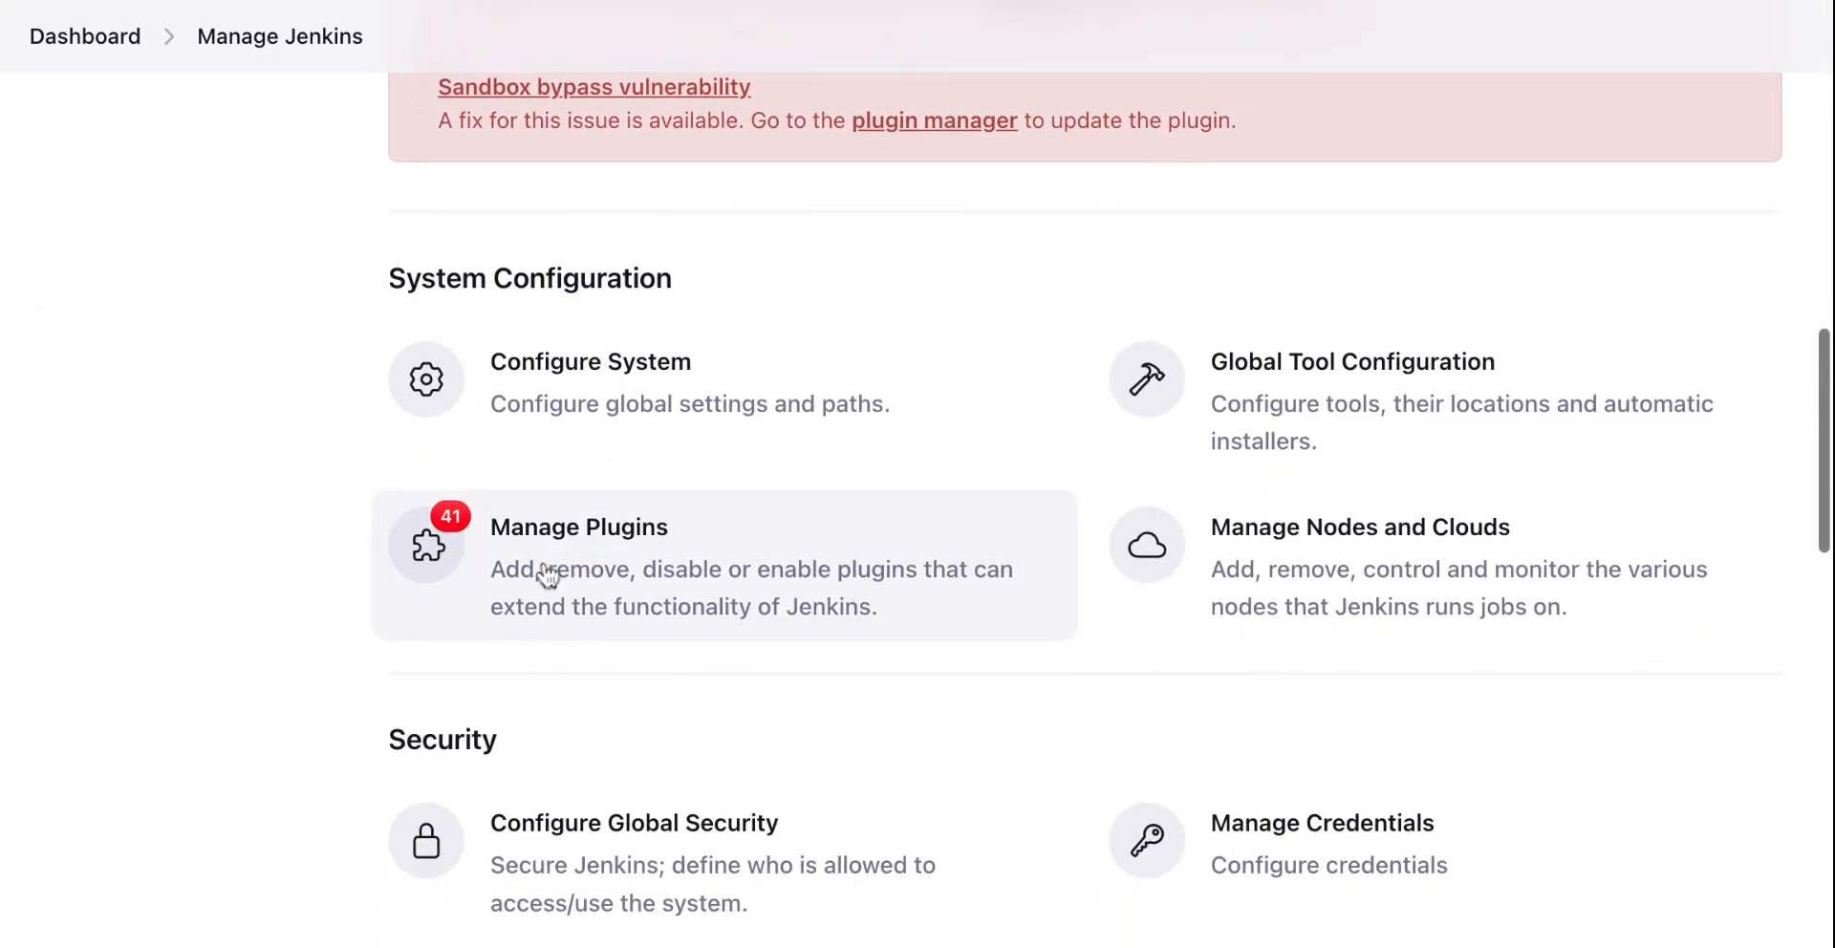
pyautogui.click(667, 414)
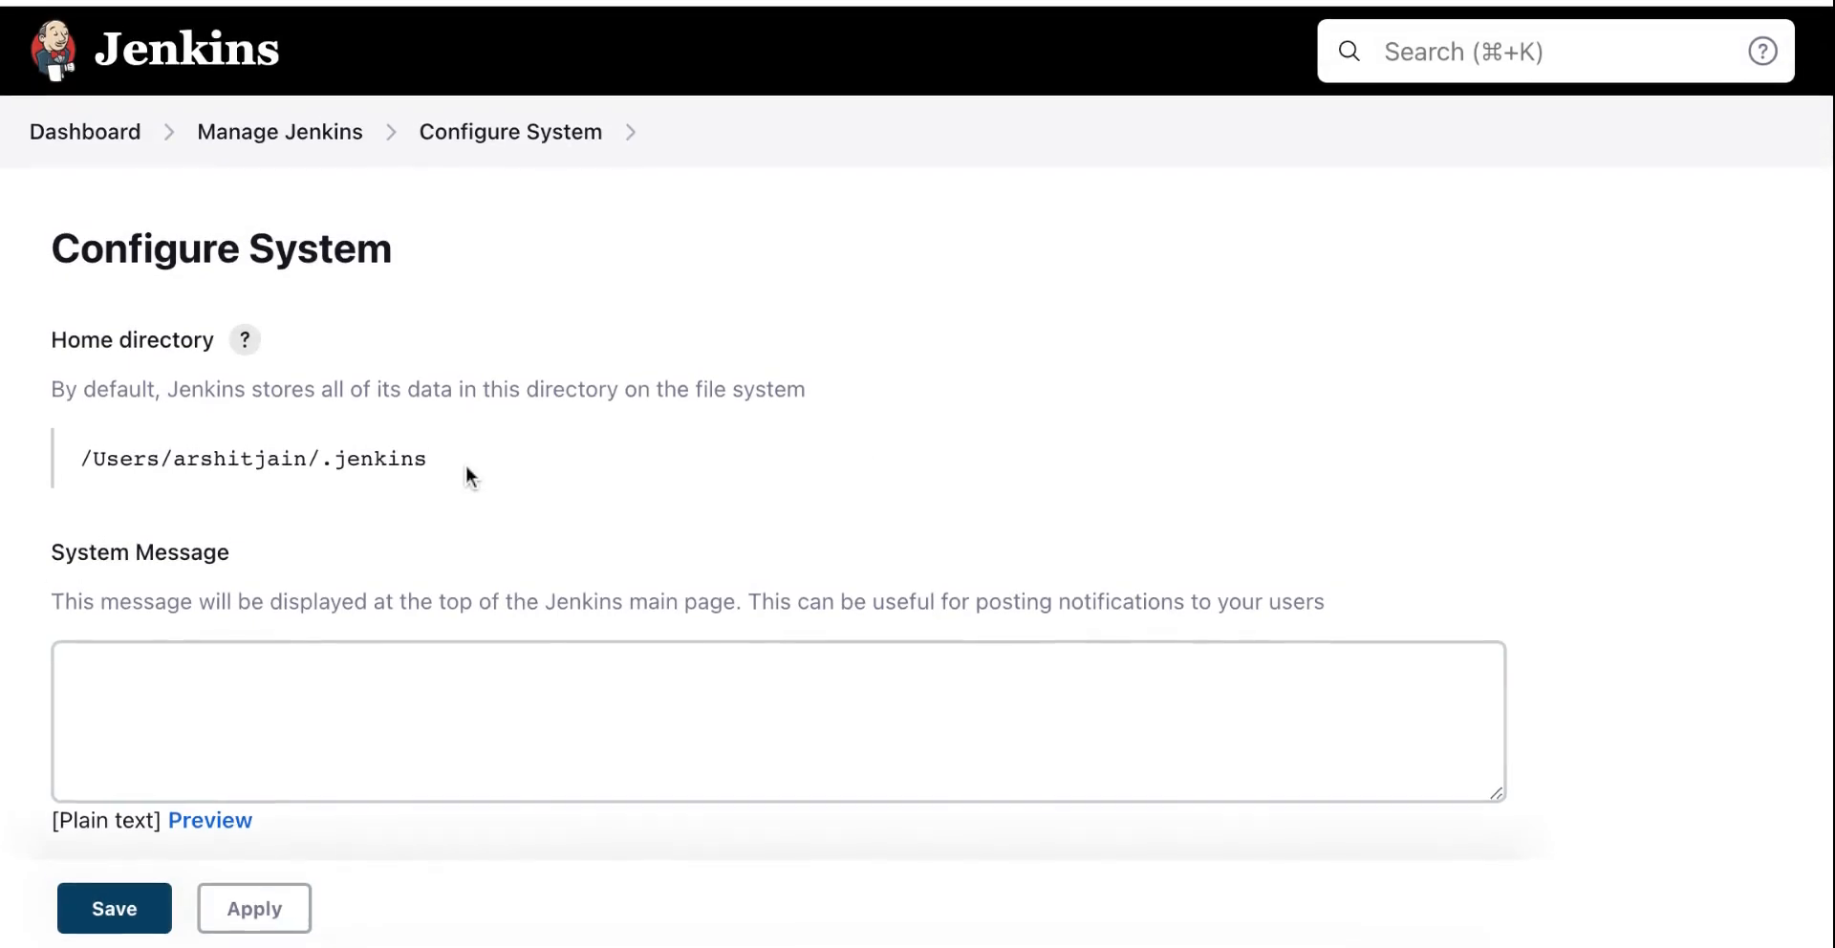
pyautogui.scroll(-15, 466, 464)
pyautogui.scroll(-10, 325, 396)
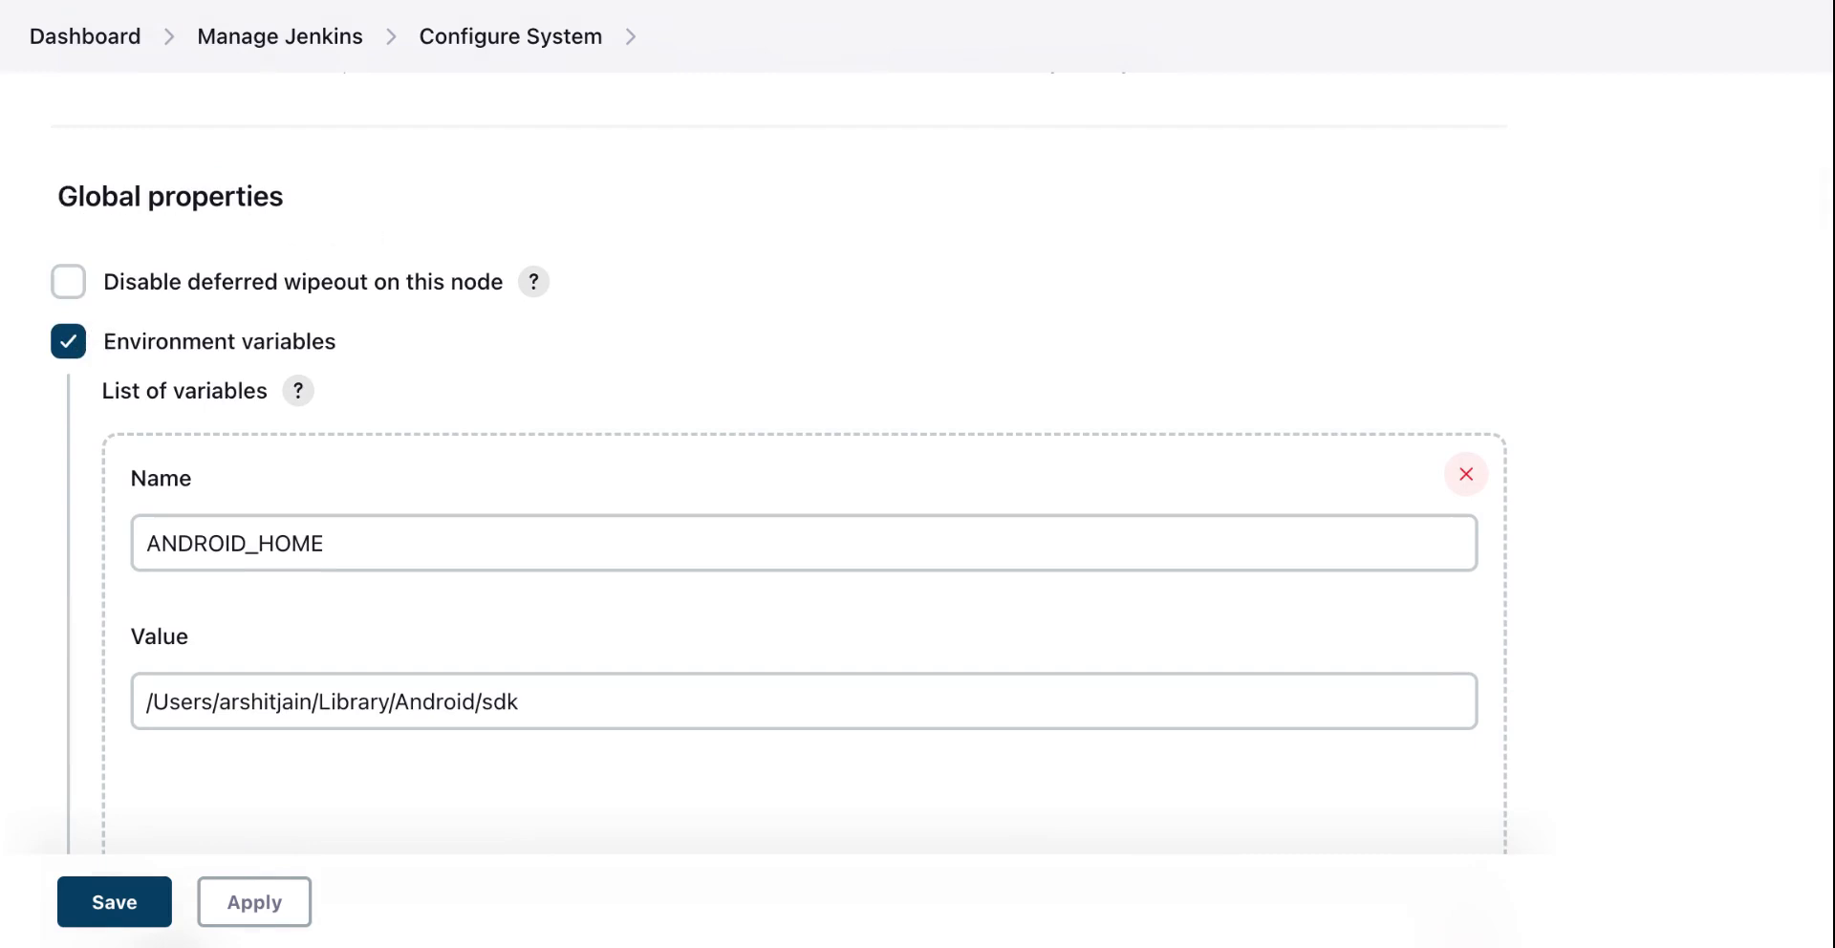
pyautogui.scroll(-3, 917, 535)
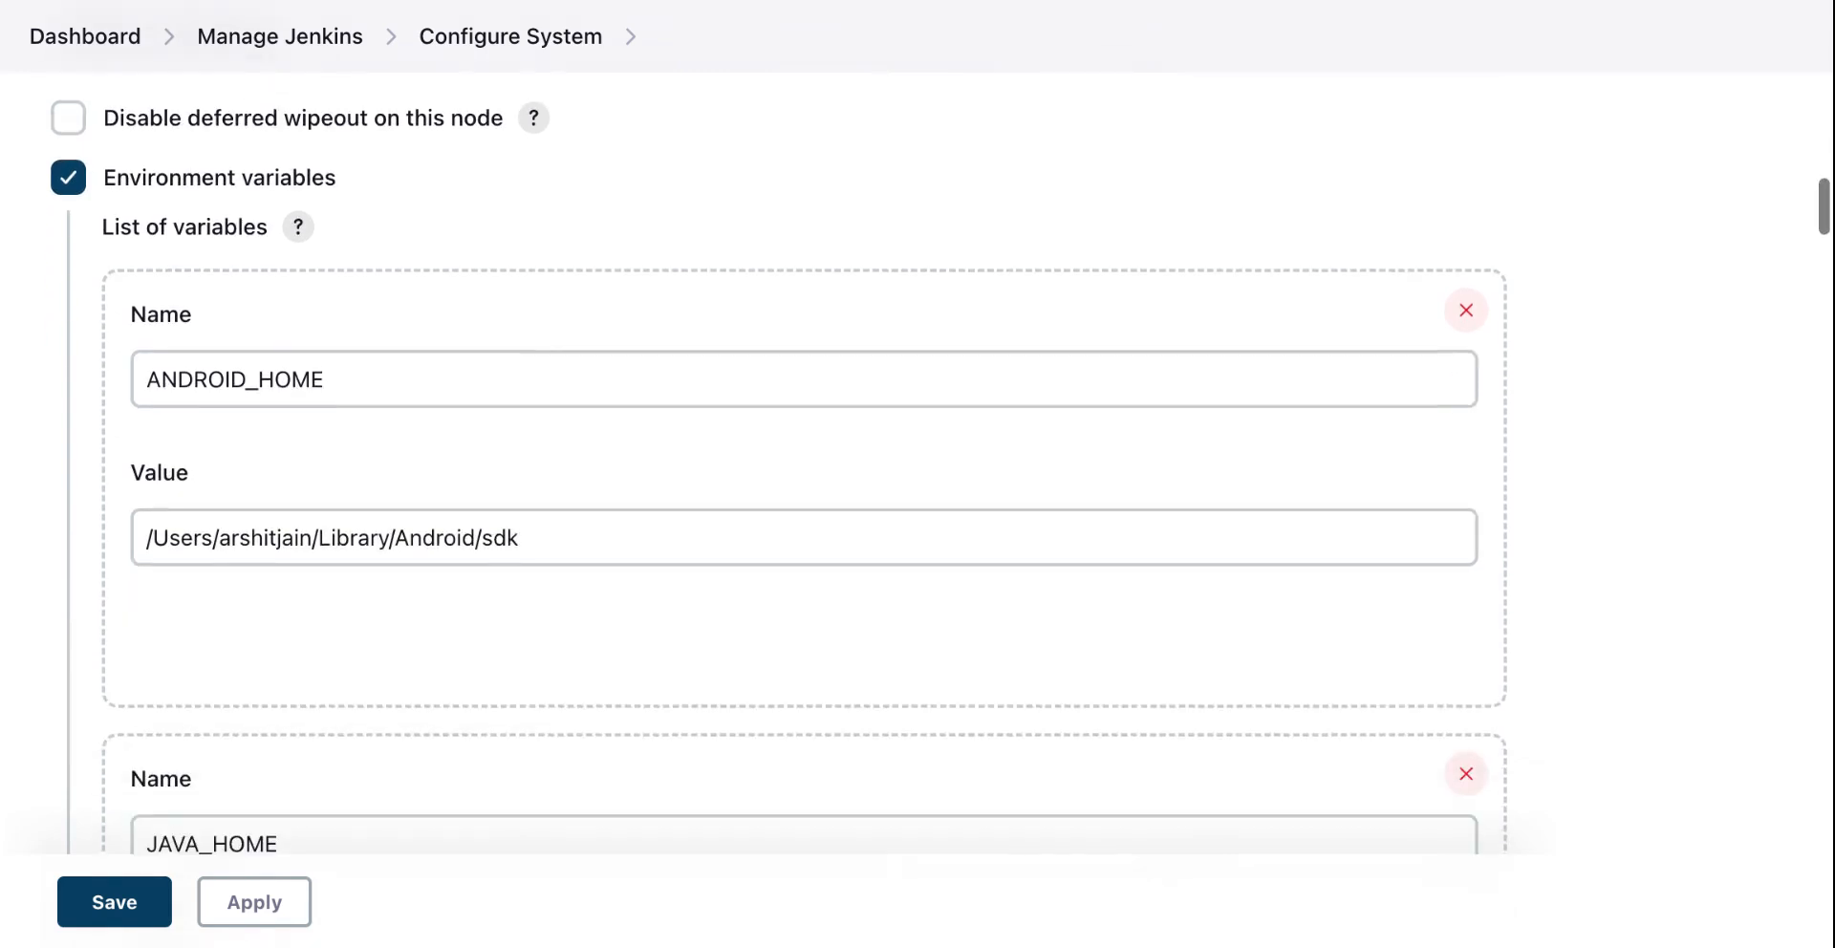
pyautogui.click(145, 380)
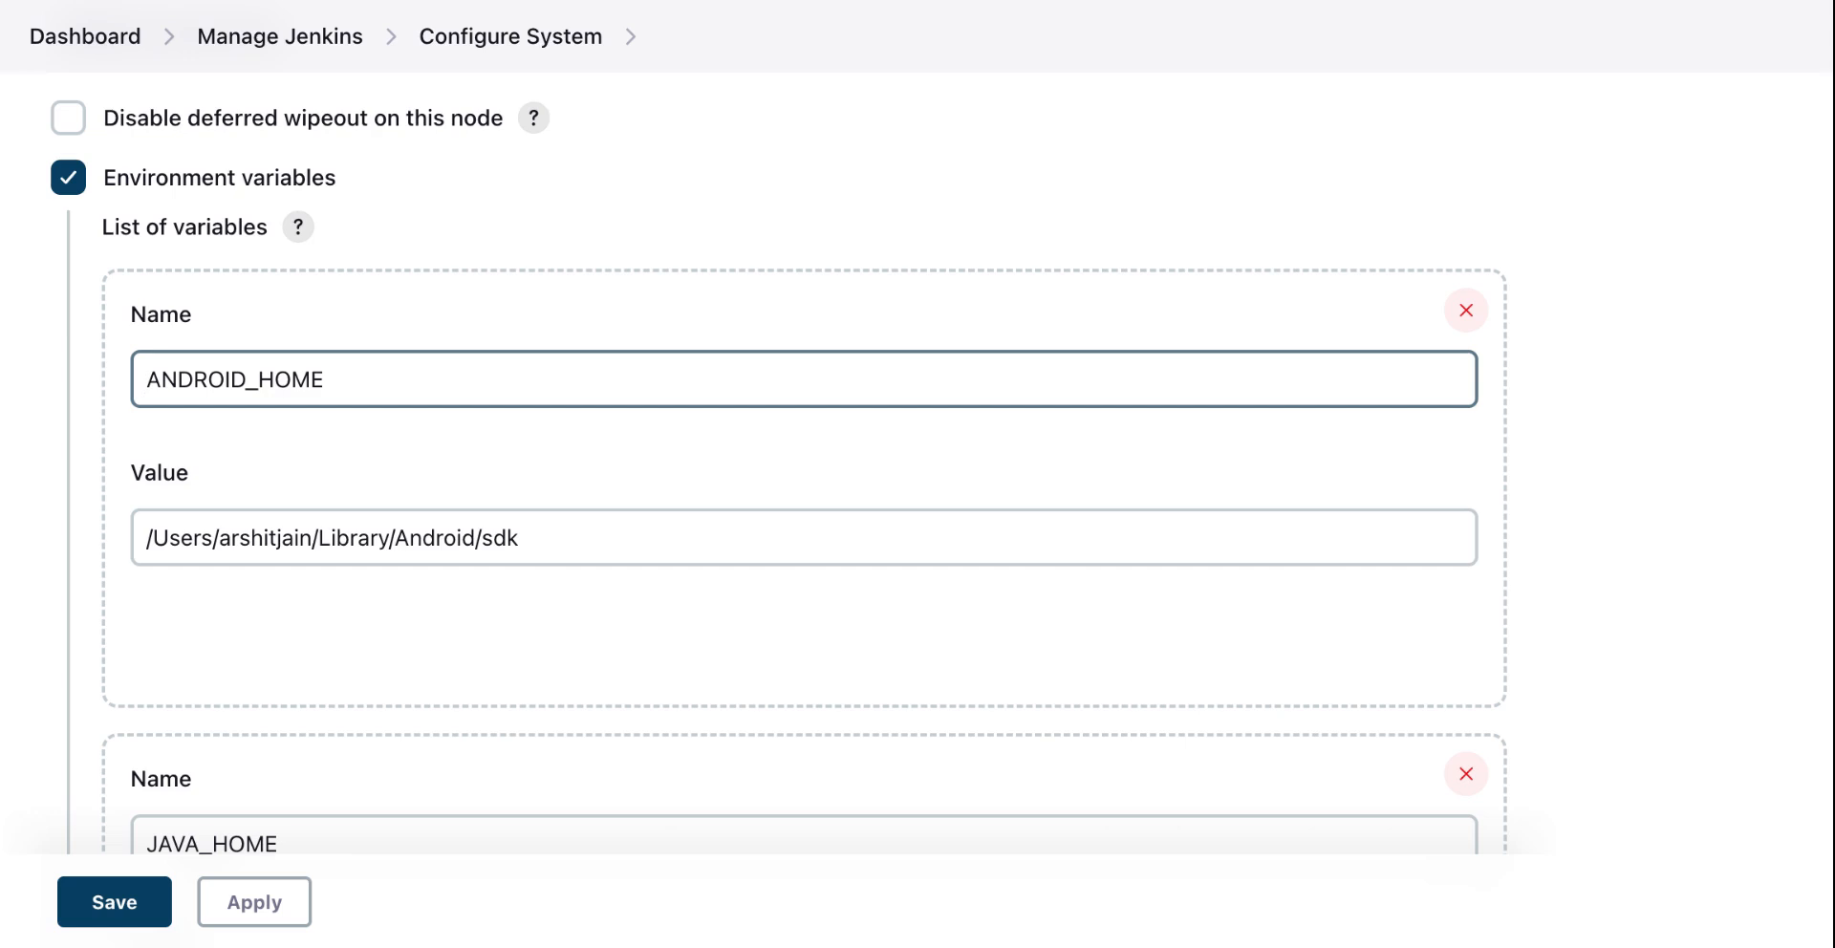
pyautogui.moveTo(146, 380); pyautogui.dragTo(325, 380)
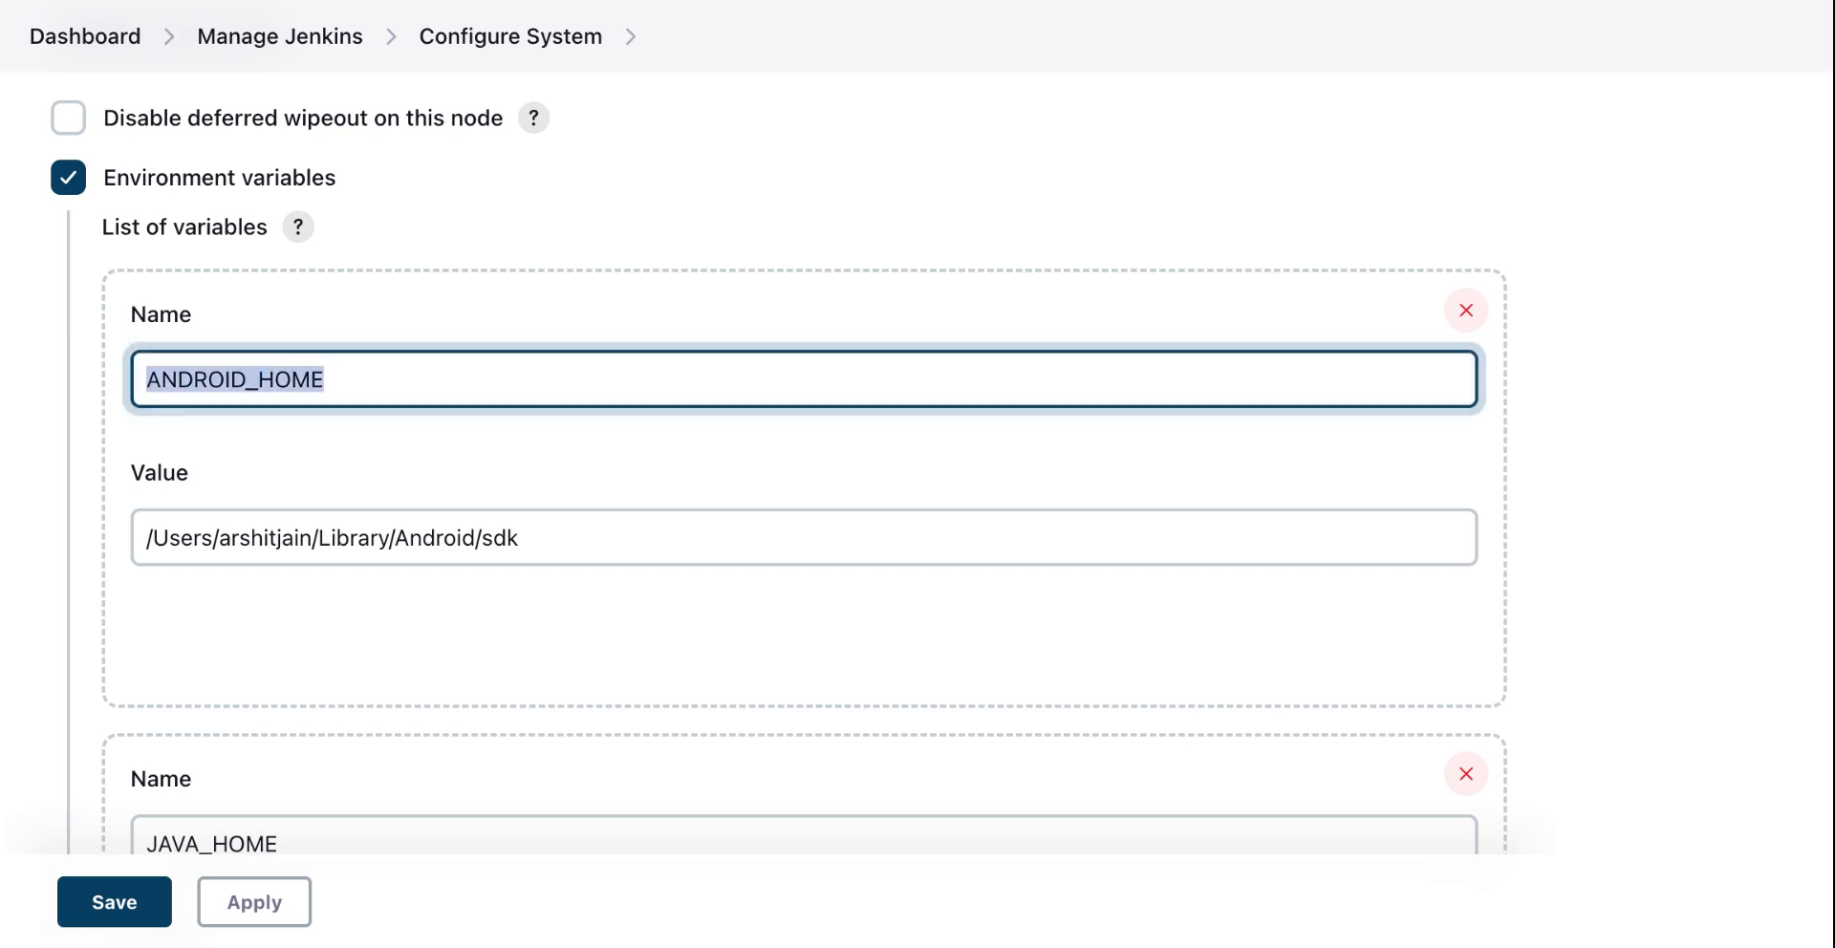
pyautogui.click(565, 521)
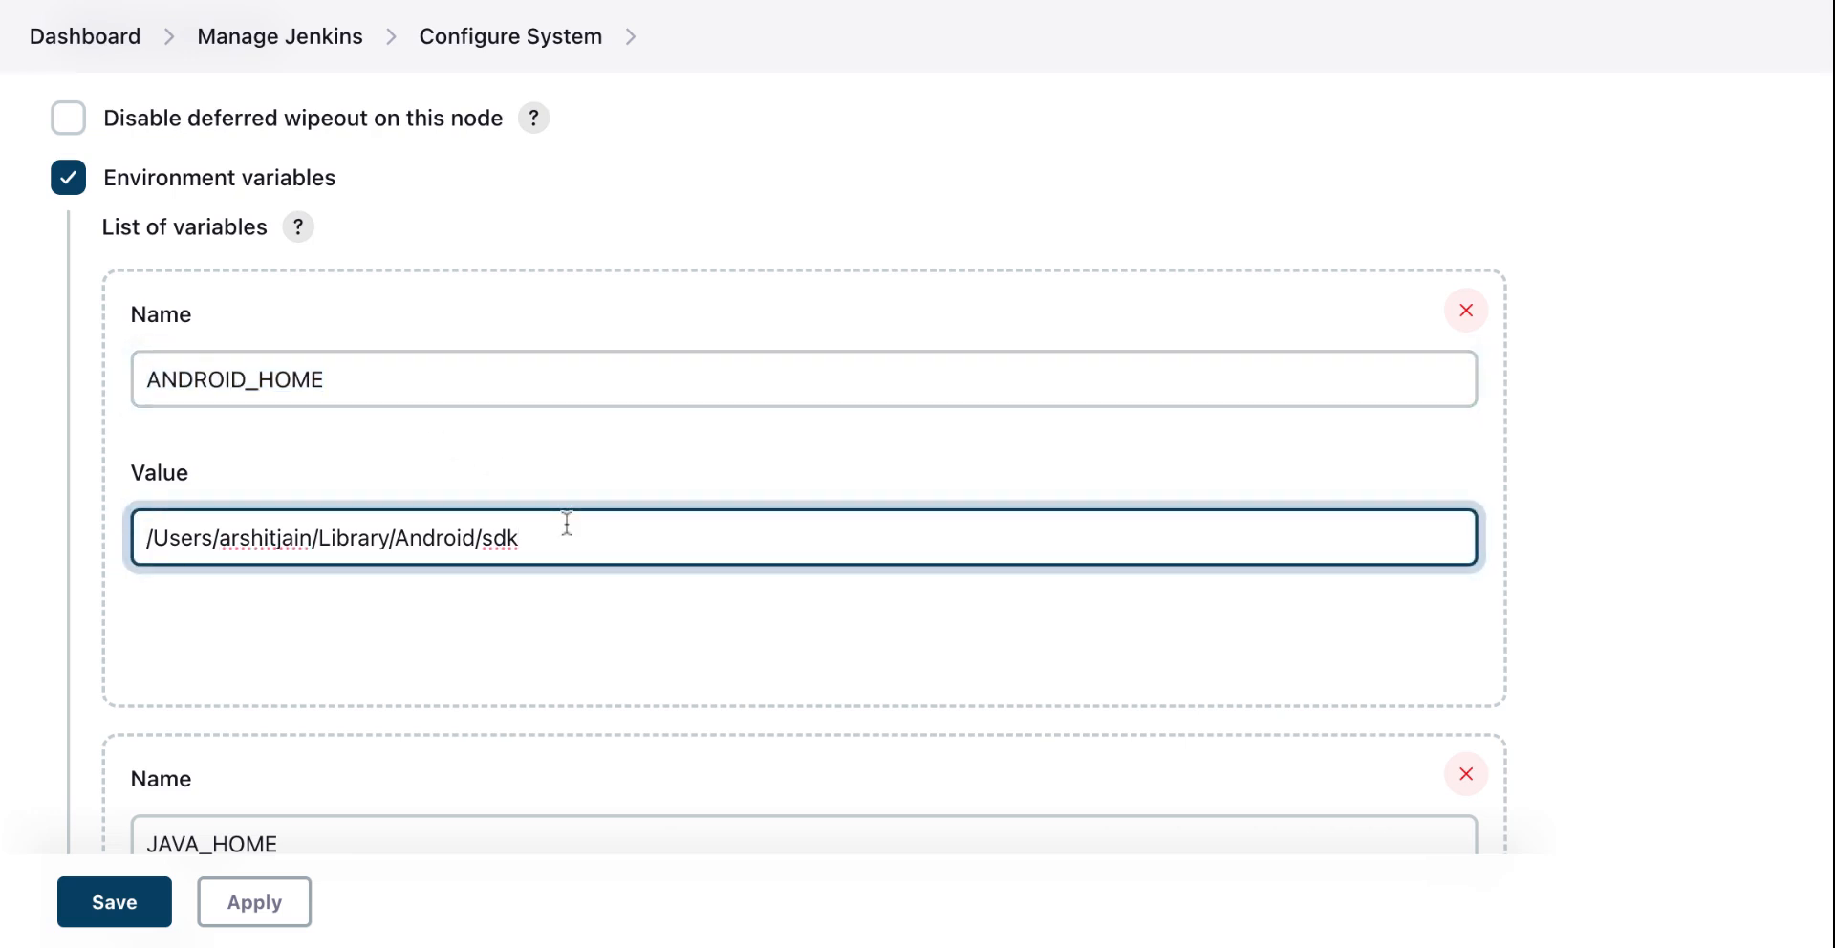
pyautogui.scroll(-5, 567, 523)
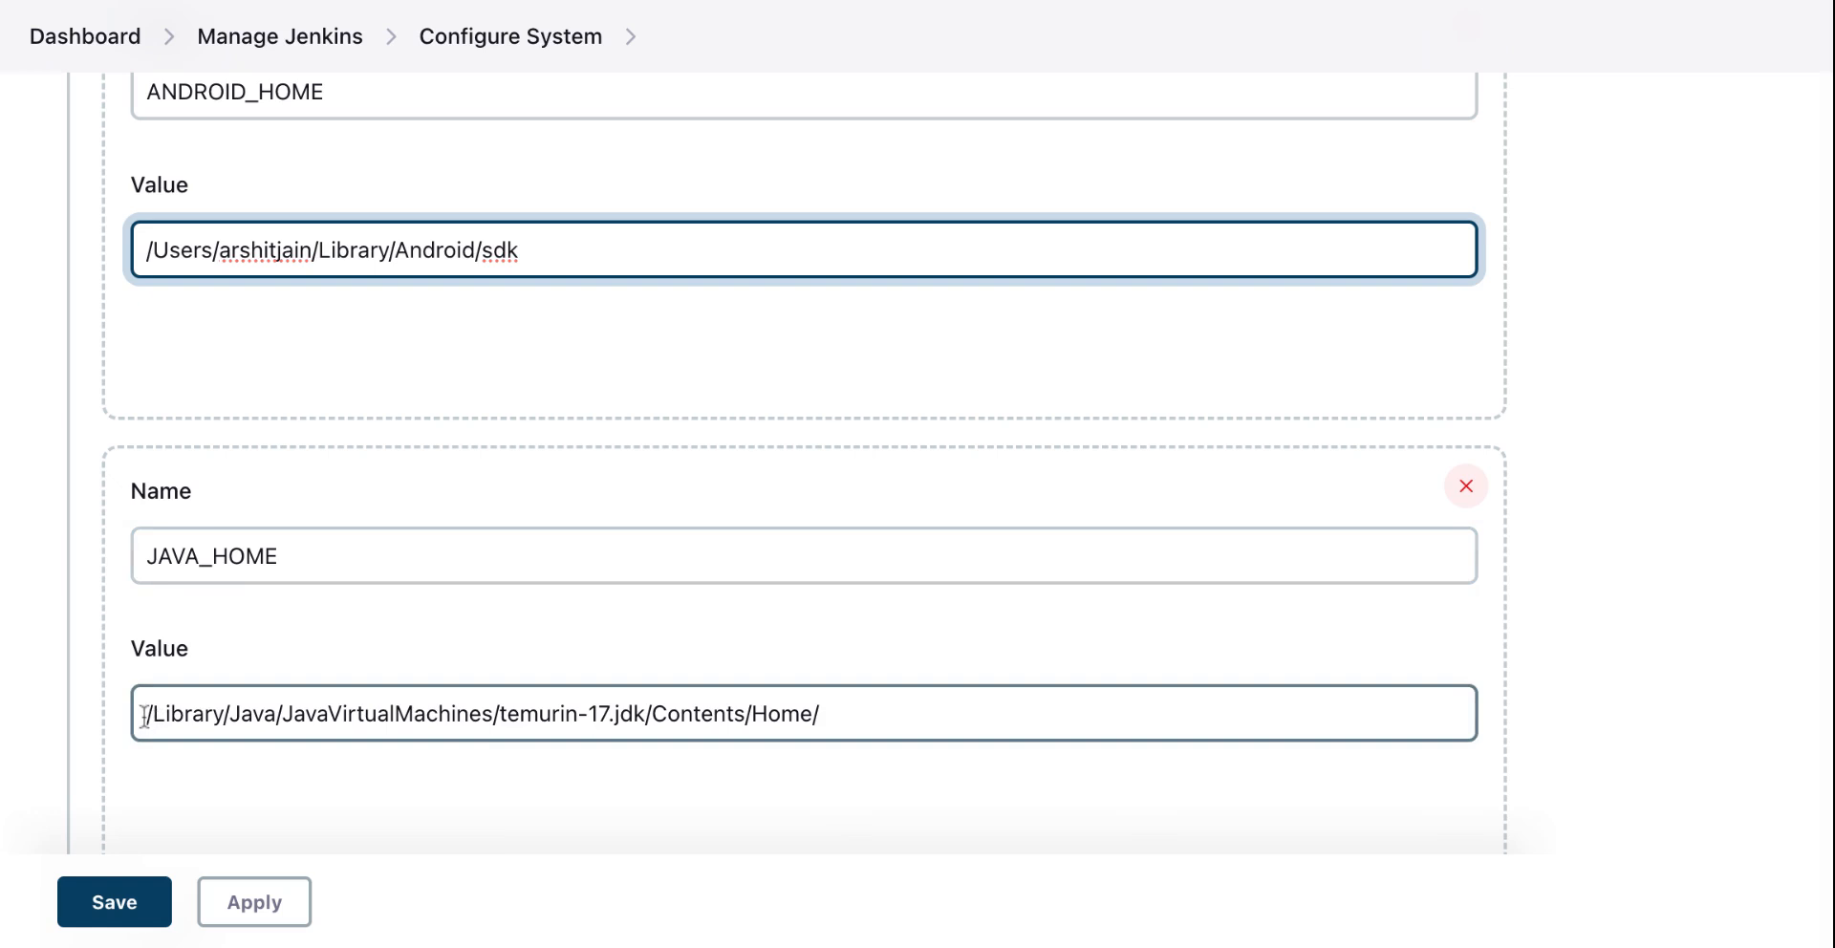
pyautogui.moveTo(144, 715); pyautogui.dragTo(115, 941)
pyautogui.click(129, 917)
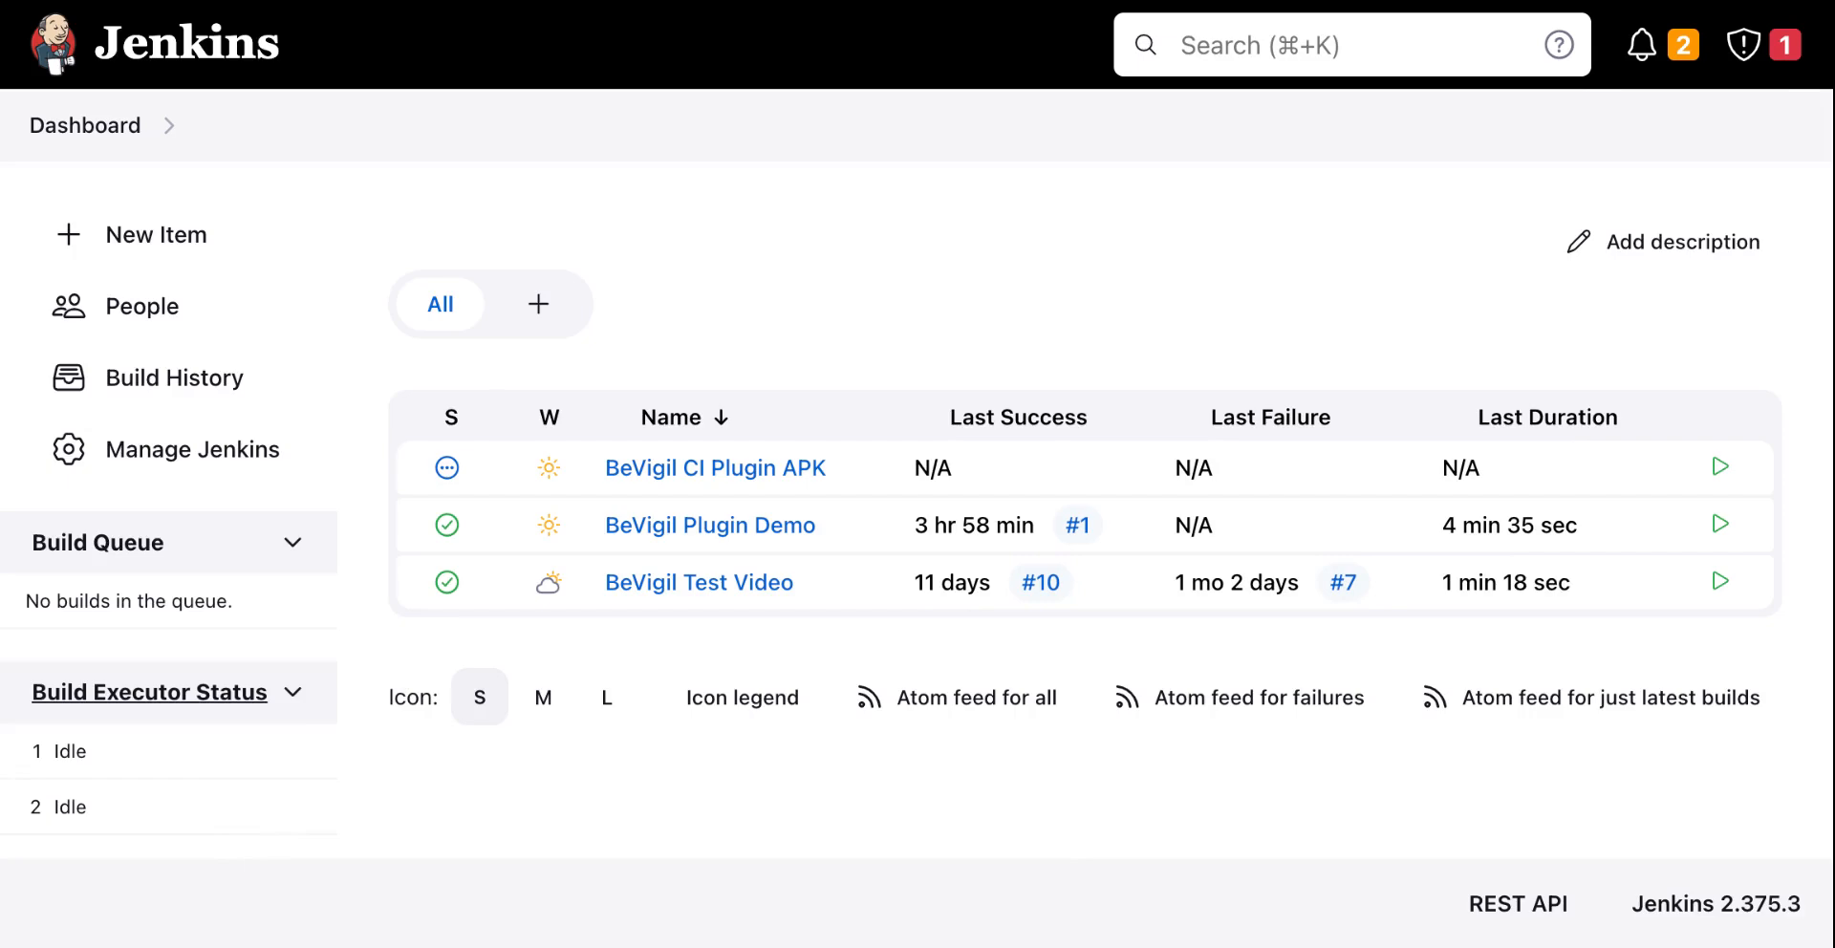
# Step: Create a new Freestyle project named BeVigil Plugin Apk Demo
pyautogui.click(153, 266)
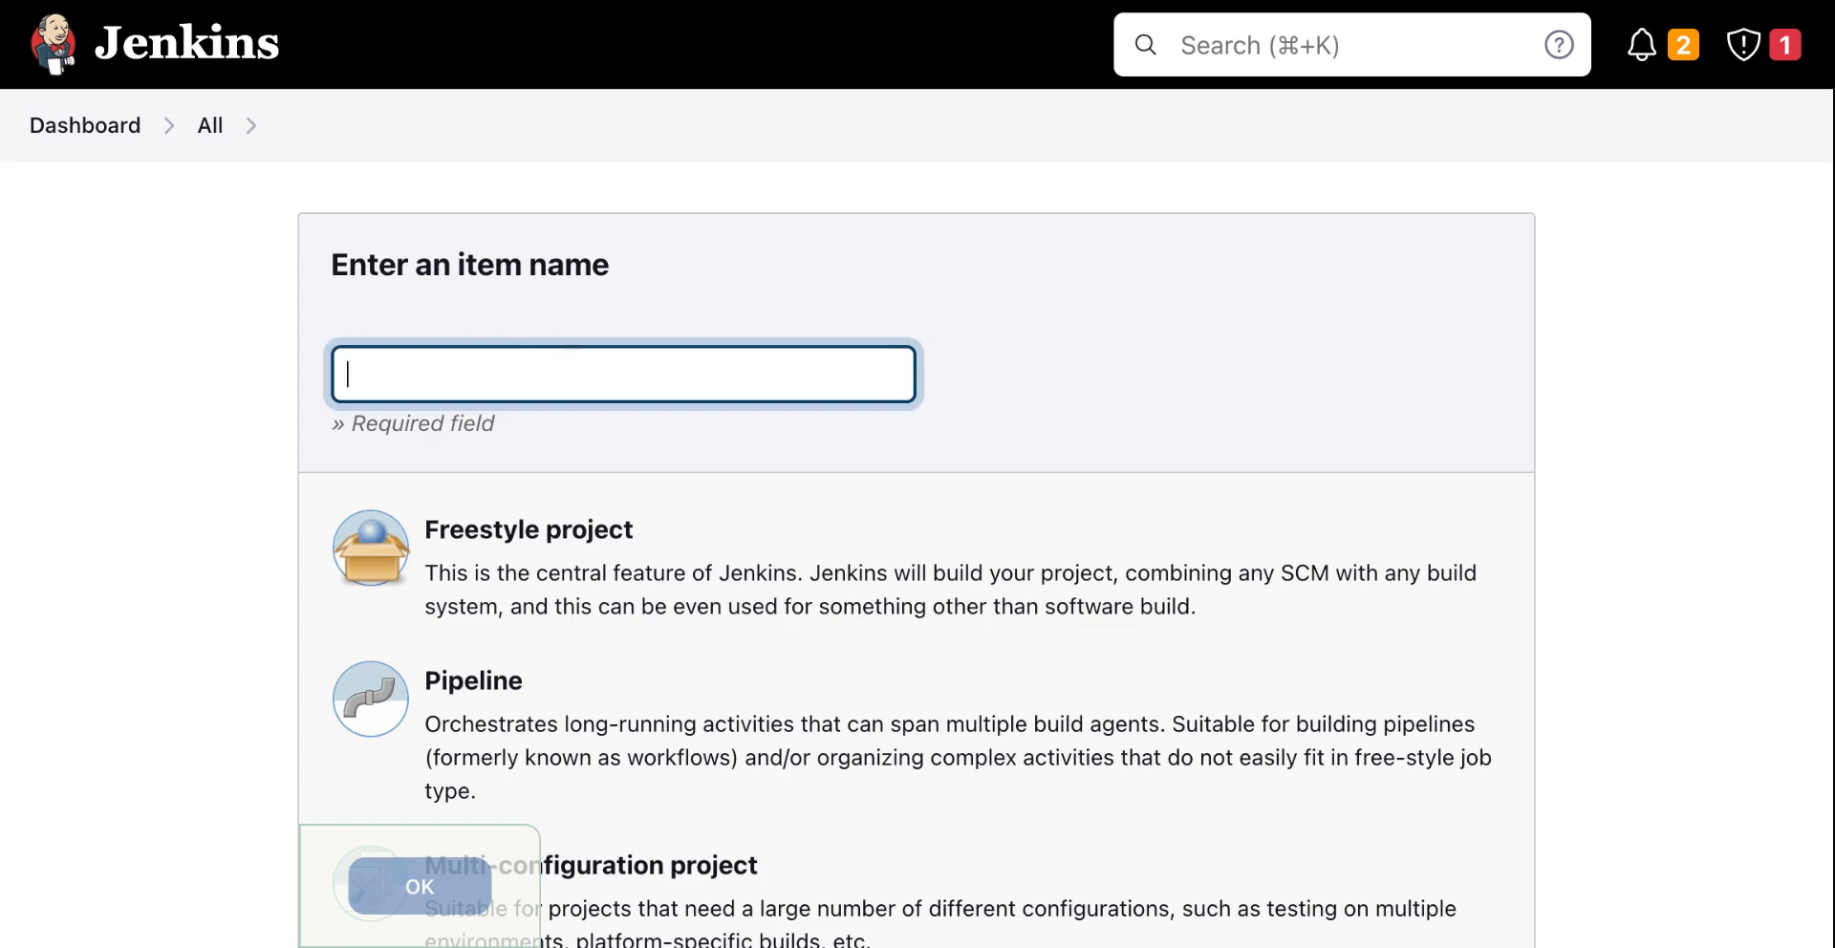
pyautogui.write('BeVigil')
pyautogui.write(' Apk')
pyautogui.press('BackSpace')
pyautogui.press('BackSpace')
pyautogui.press('BackSpace')
pyautogui.write('Plugin')
pyautogui.press('BackSpace')
pyautogui.press('BackSpace')
pyautogui.press('BackSpace')
pyautogui.press('BackSpace')
pyautogui.write('ugin')
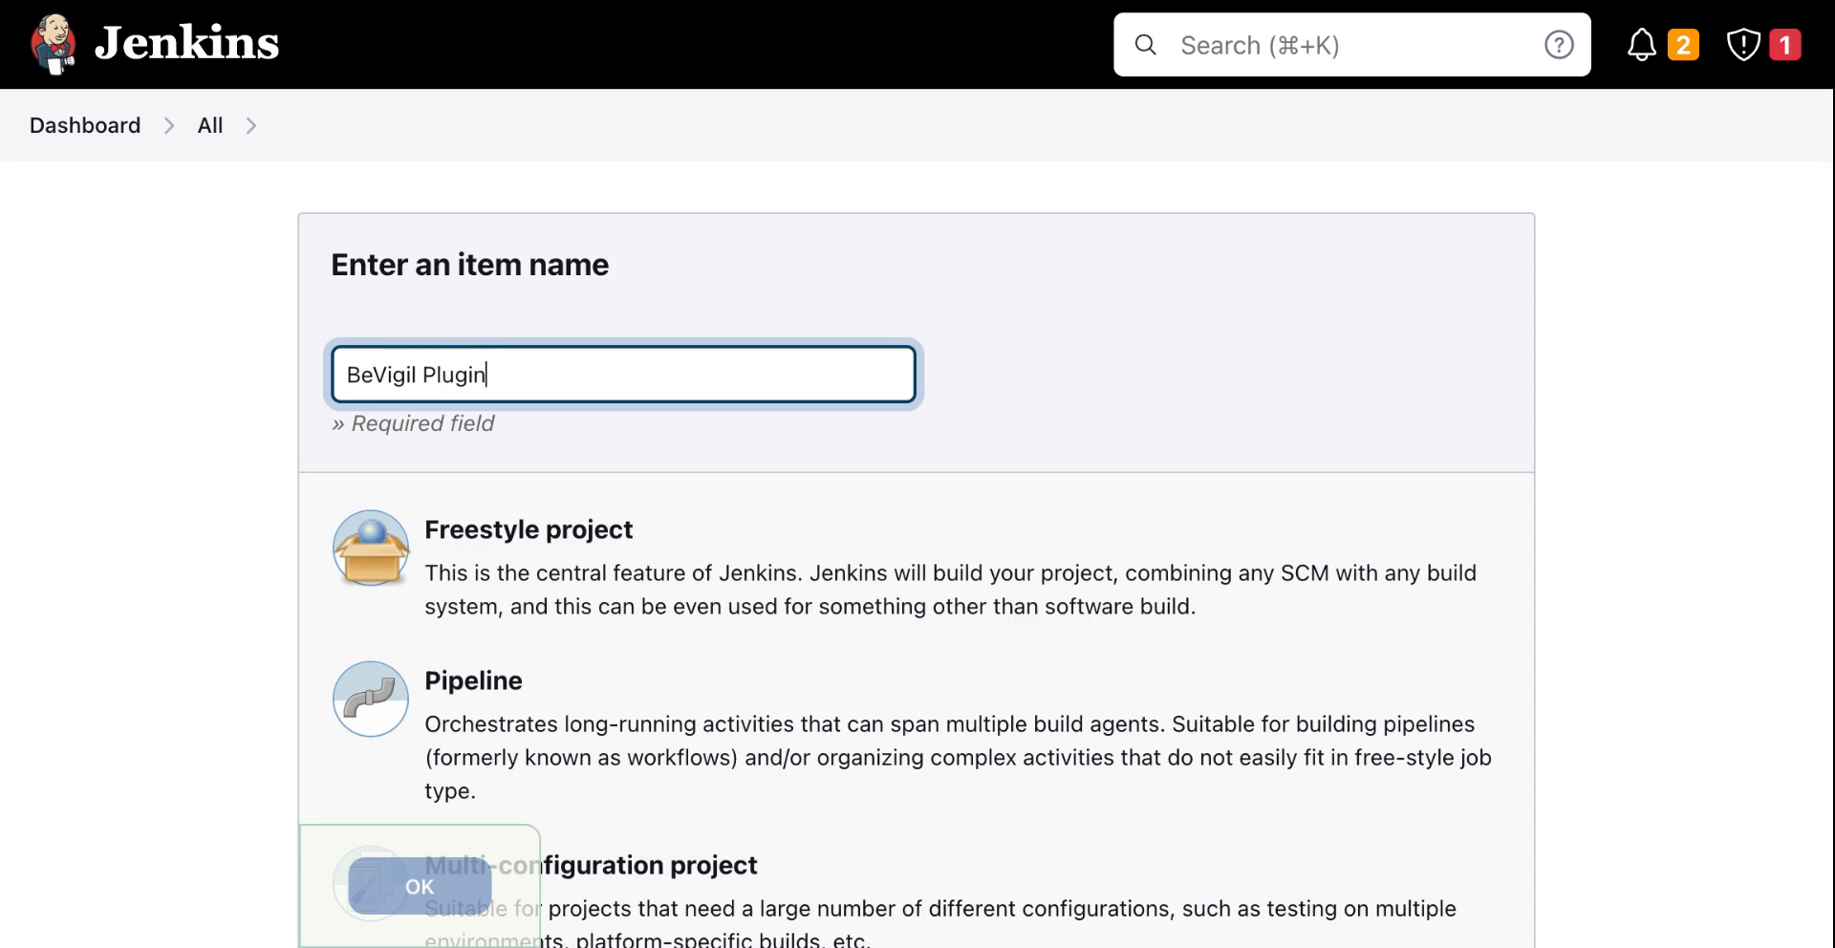
pyautogui.write(' Demo')
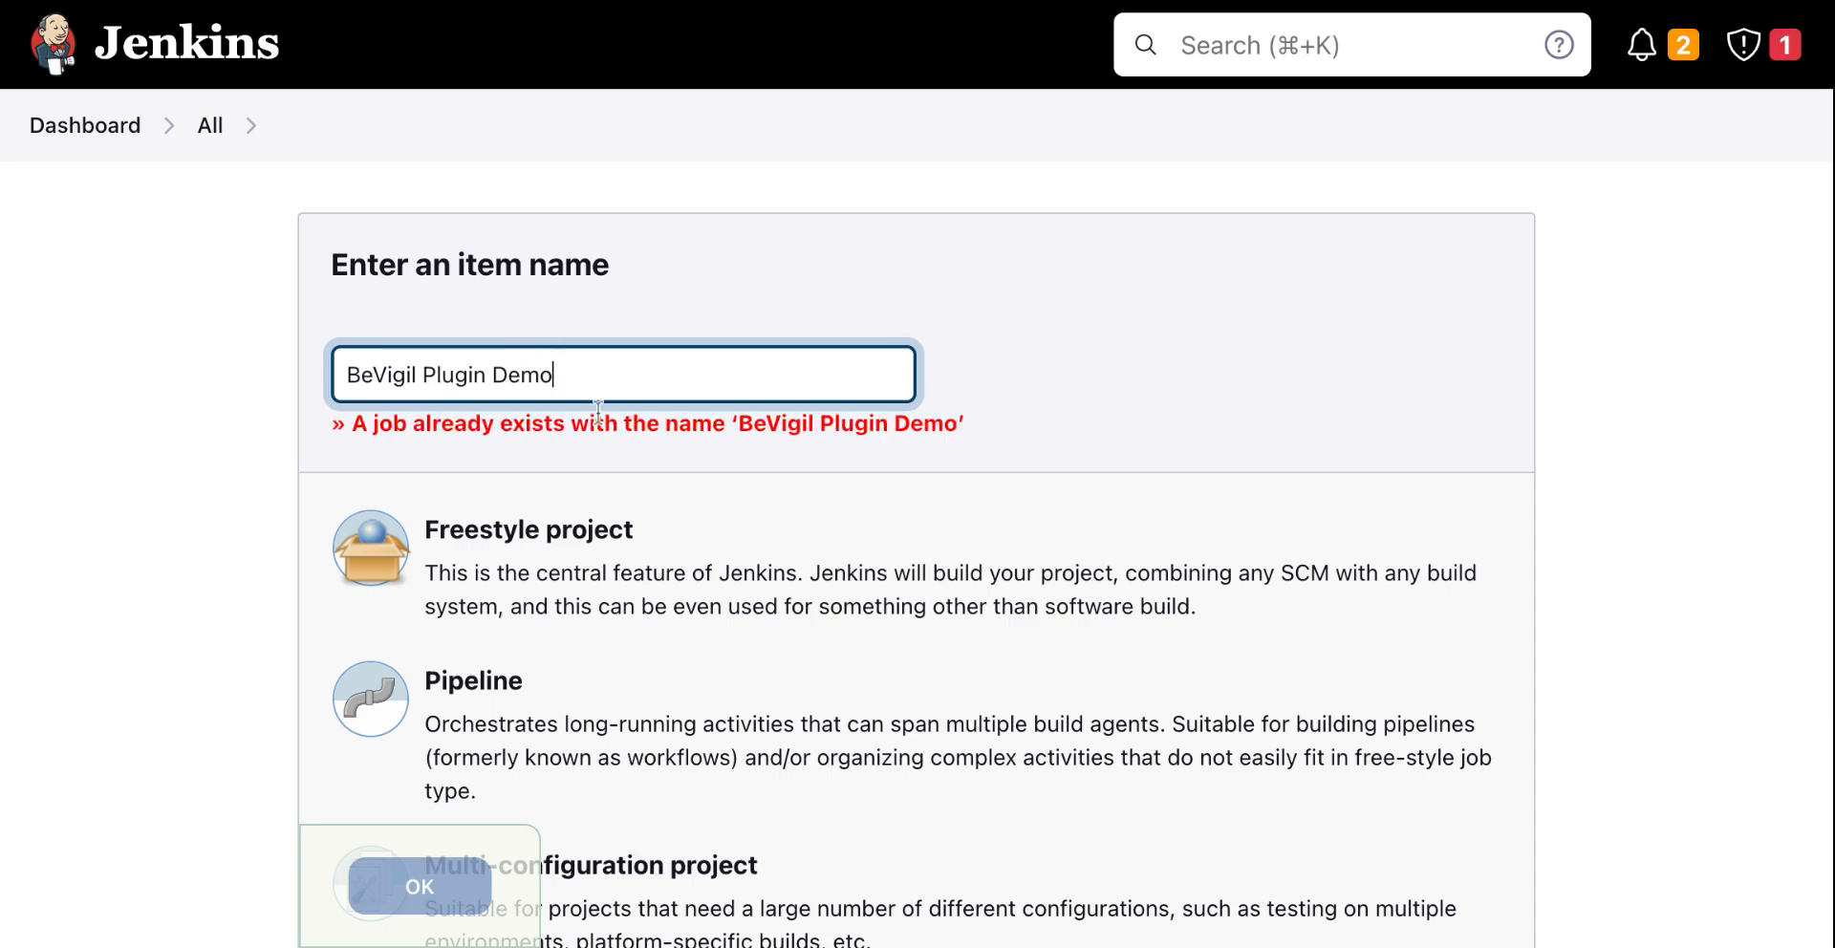
pyautogui.press('BackSpace')
pyautogui.press('BackSpace')
pyautogui.press('BackSpace')
pyautogui.press('BackSpace')
pyautogui.write('Apk')
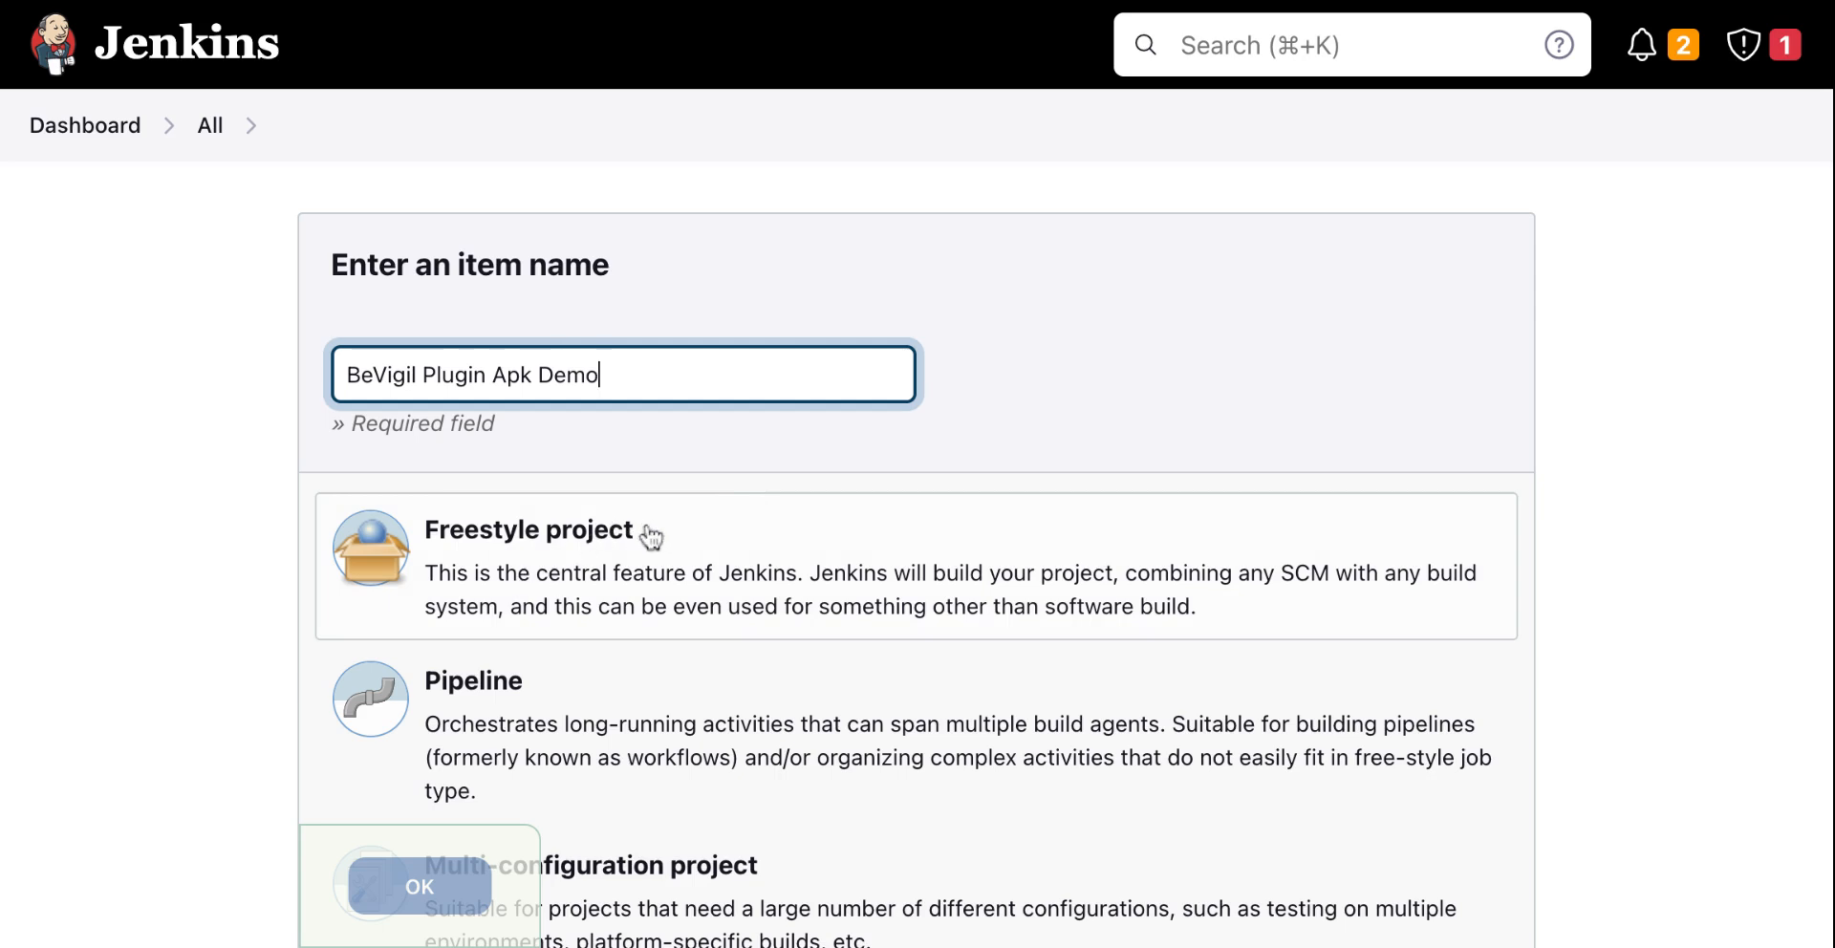
pyautogui.click(578, 556)
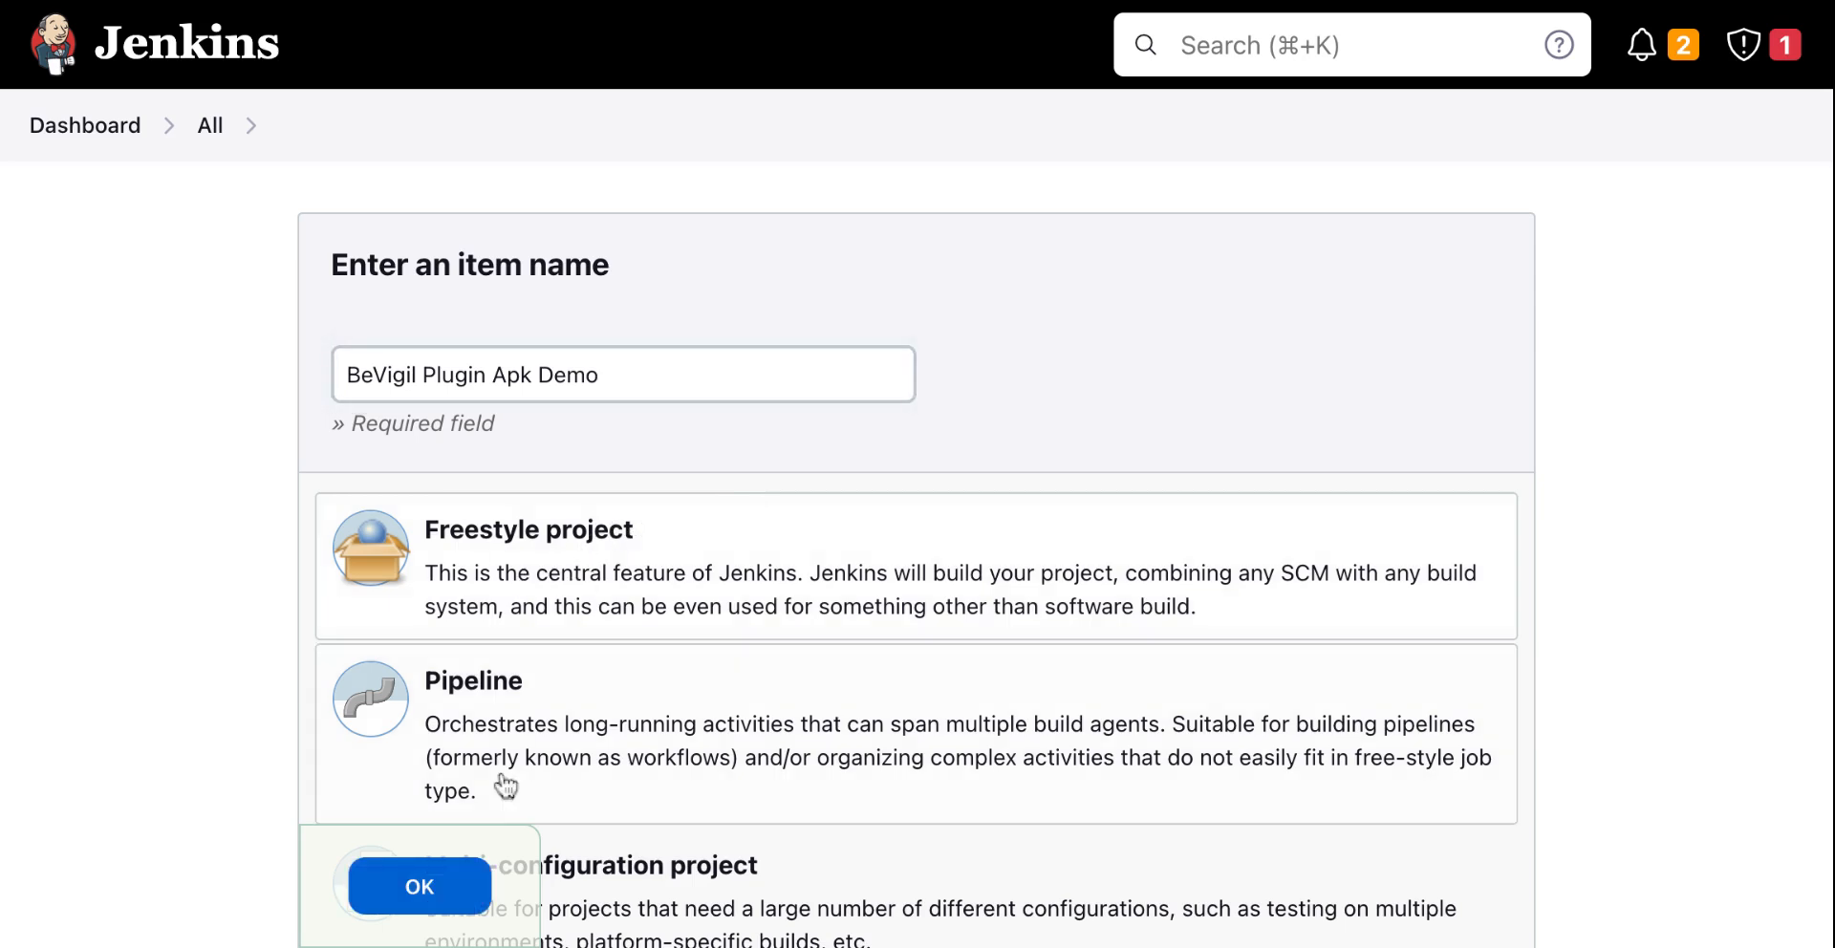
pyautogui.click(459, 882)
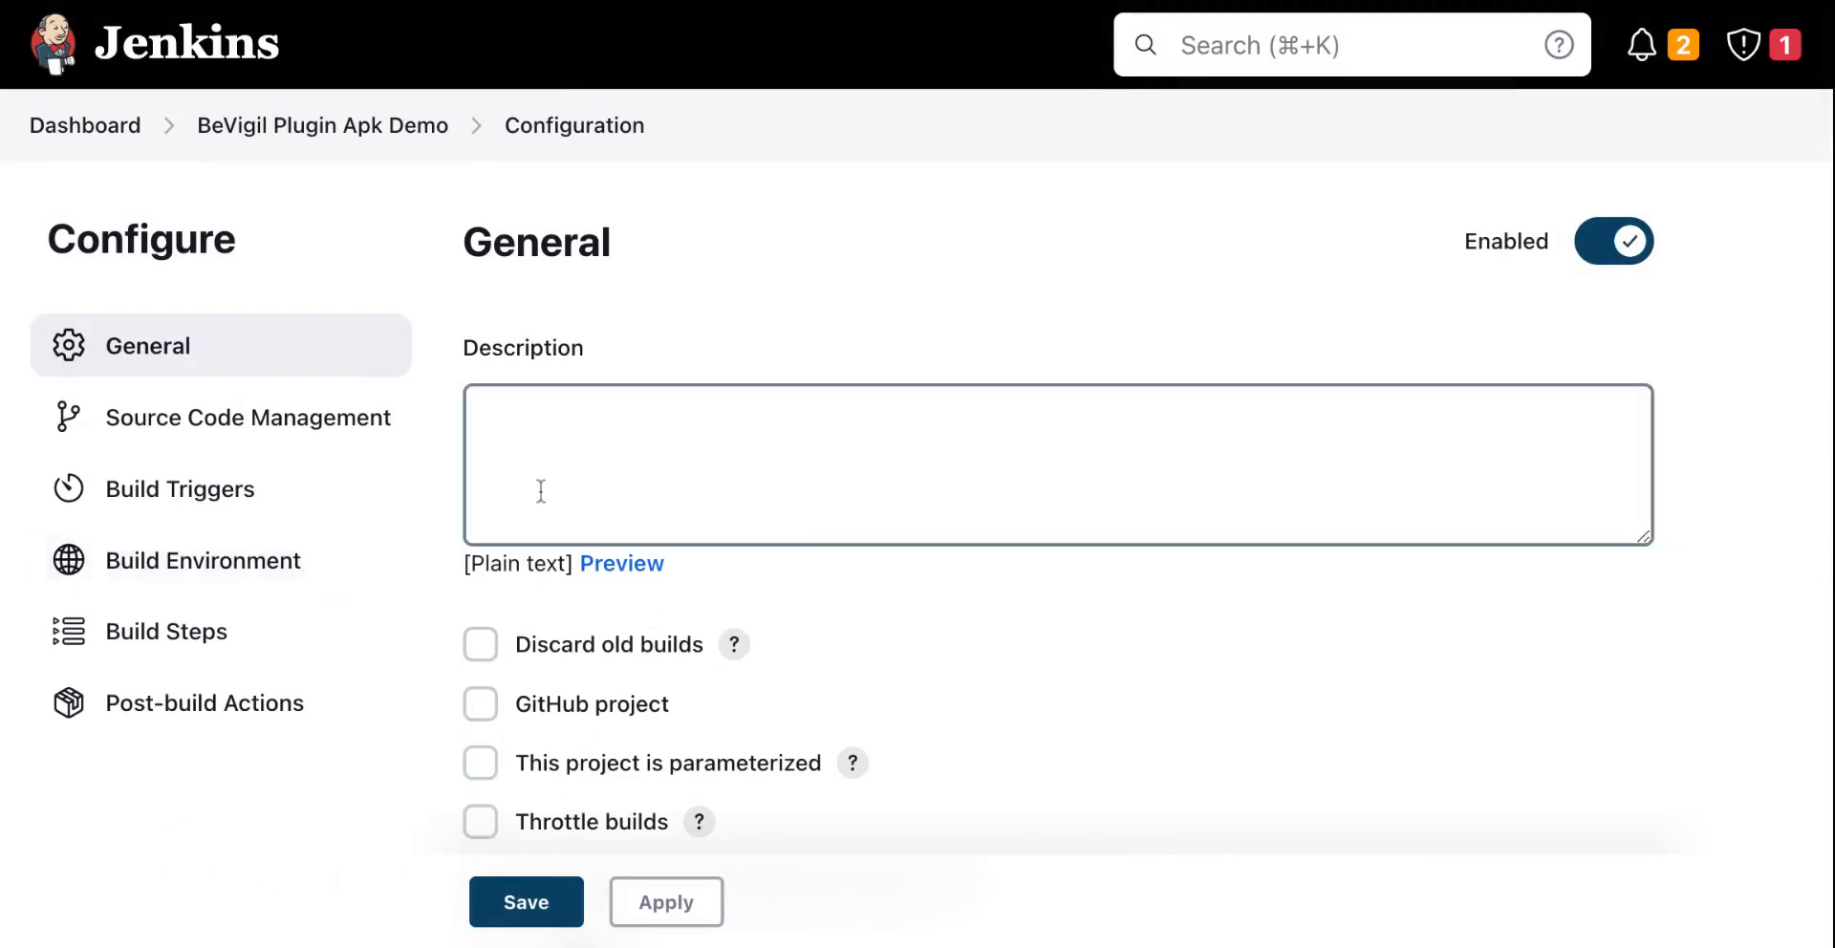
# Step: Set source code management to Git and paste the BinaryEye GitHub repository URL
pyautogui.scroll(-3, 541, 490)
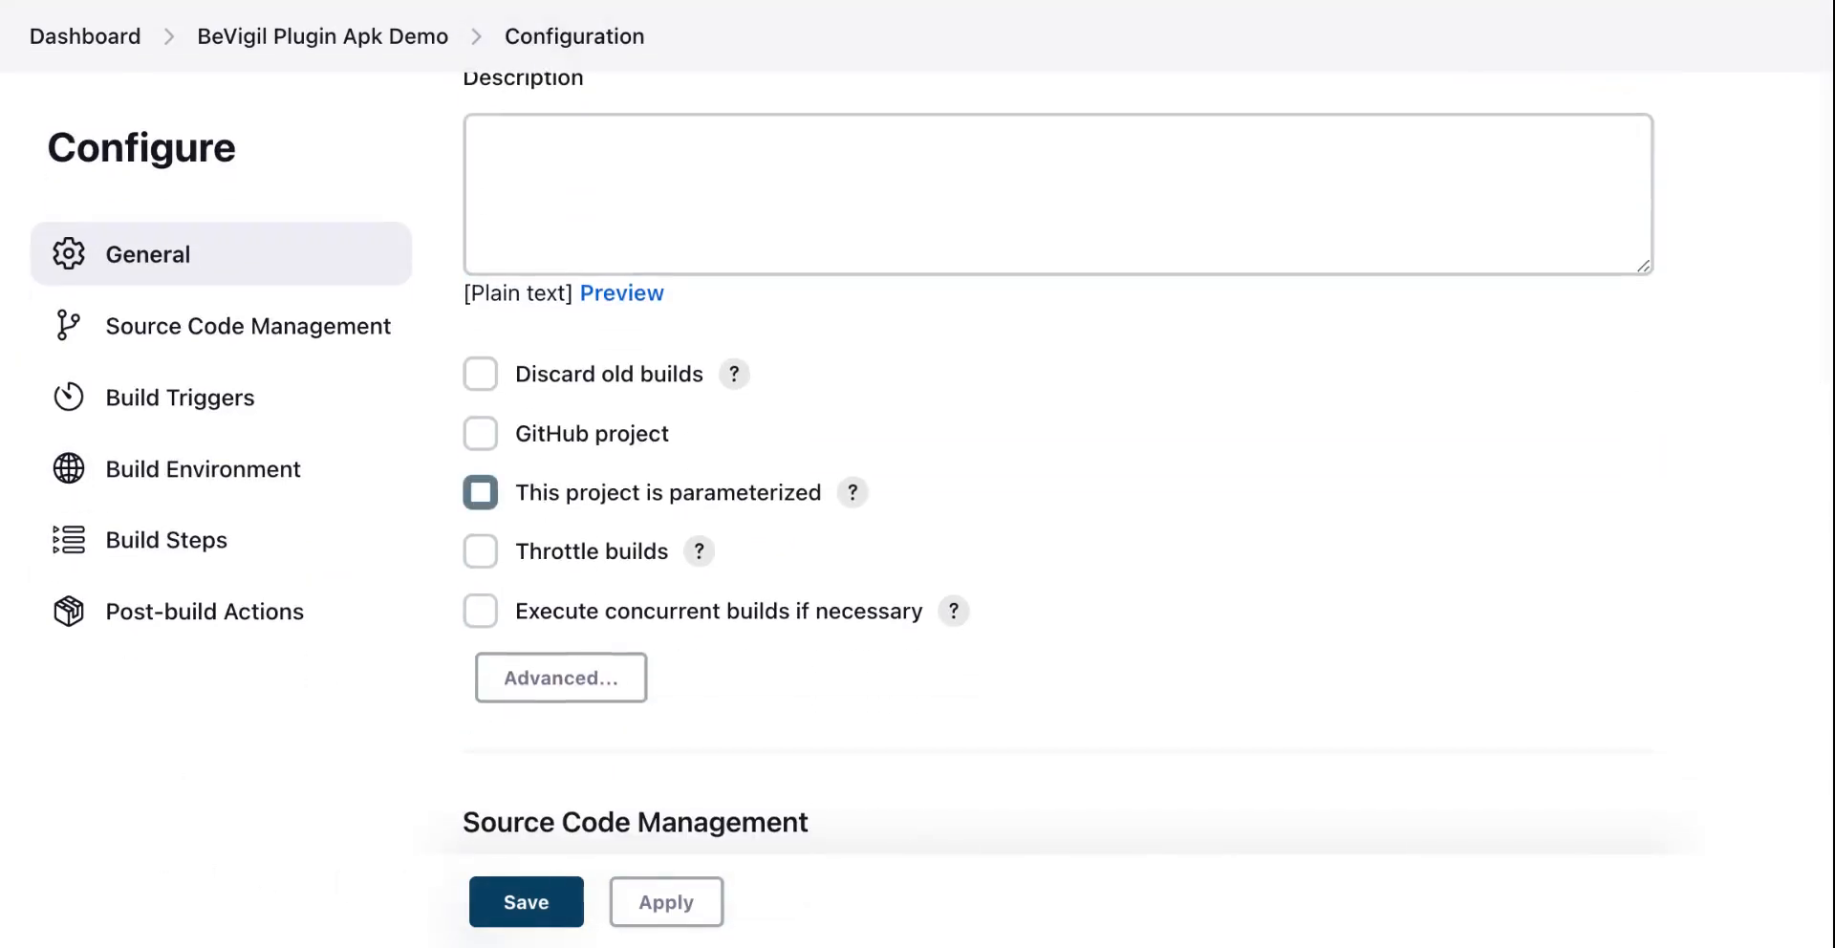
pyautogui.scroll(-4, 541, 490)
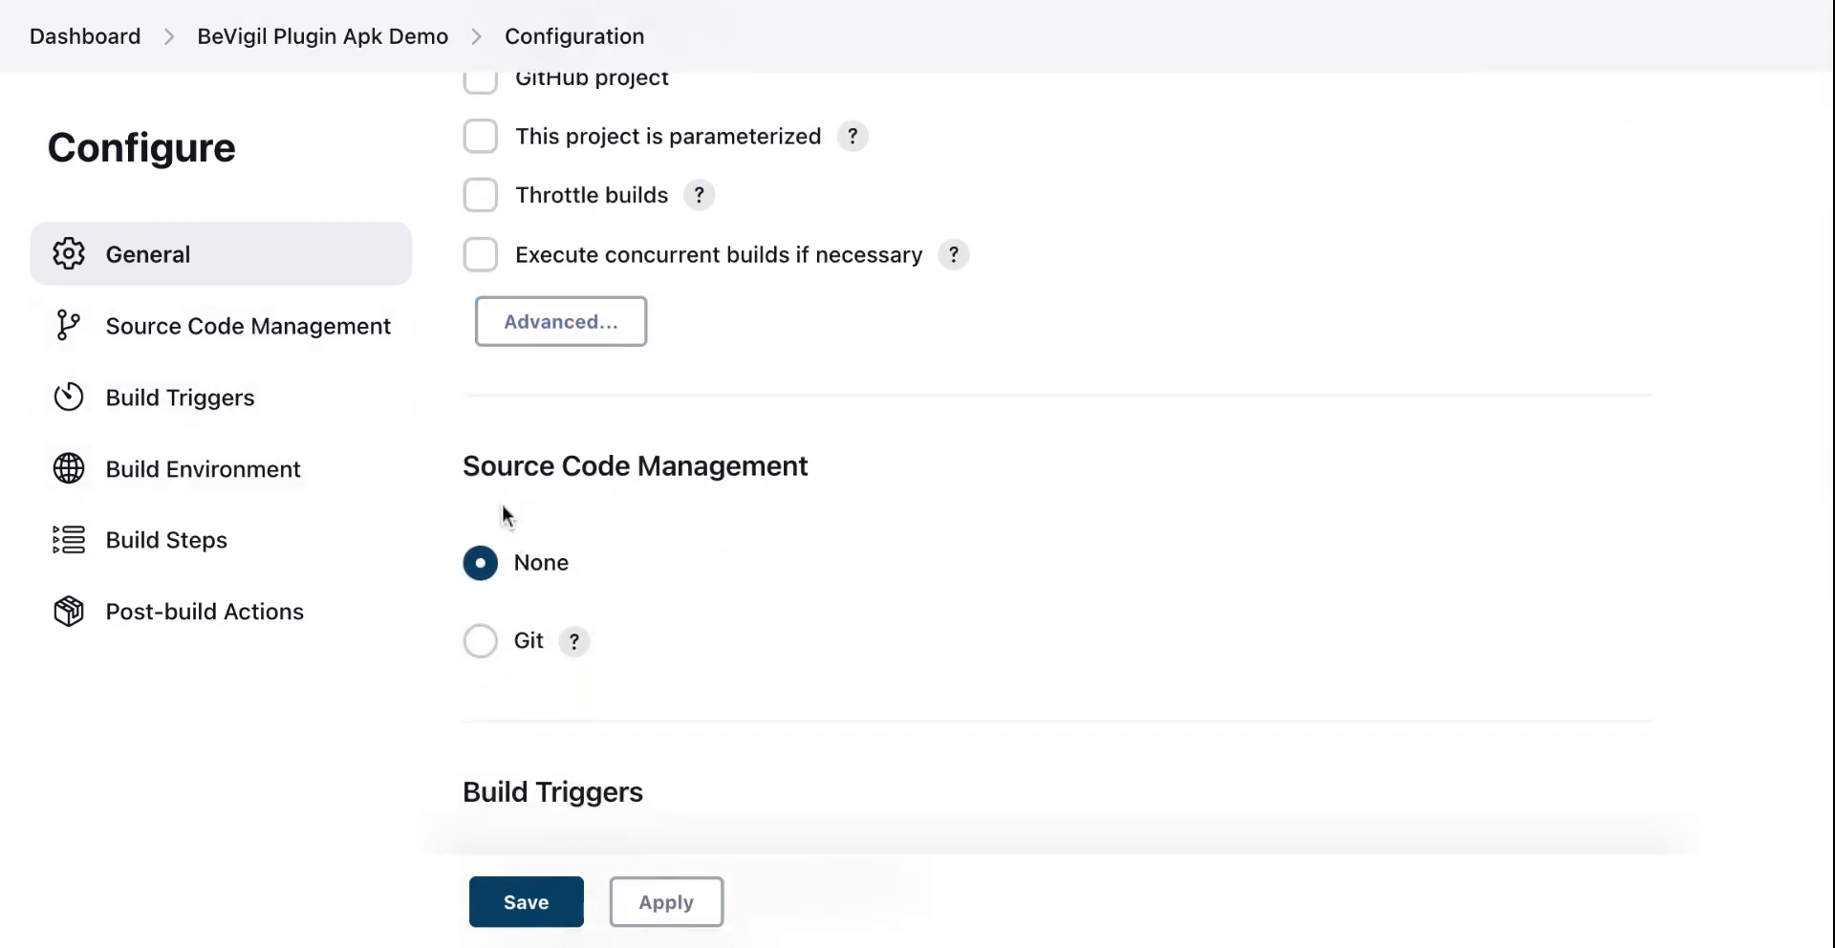
pyautogui.click(479, 640)
pyautogui.scroll(-4, 486, 646)
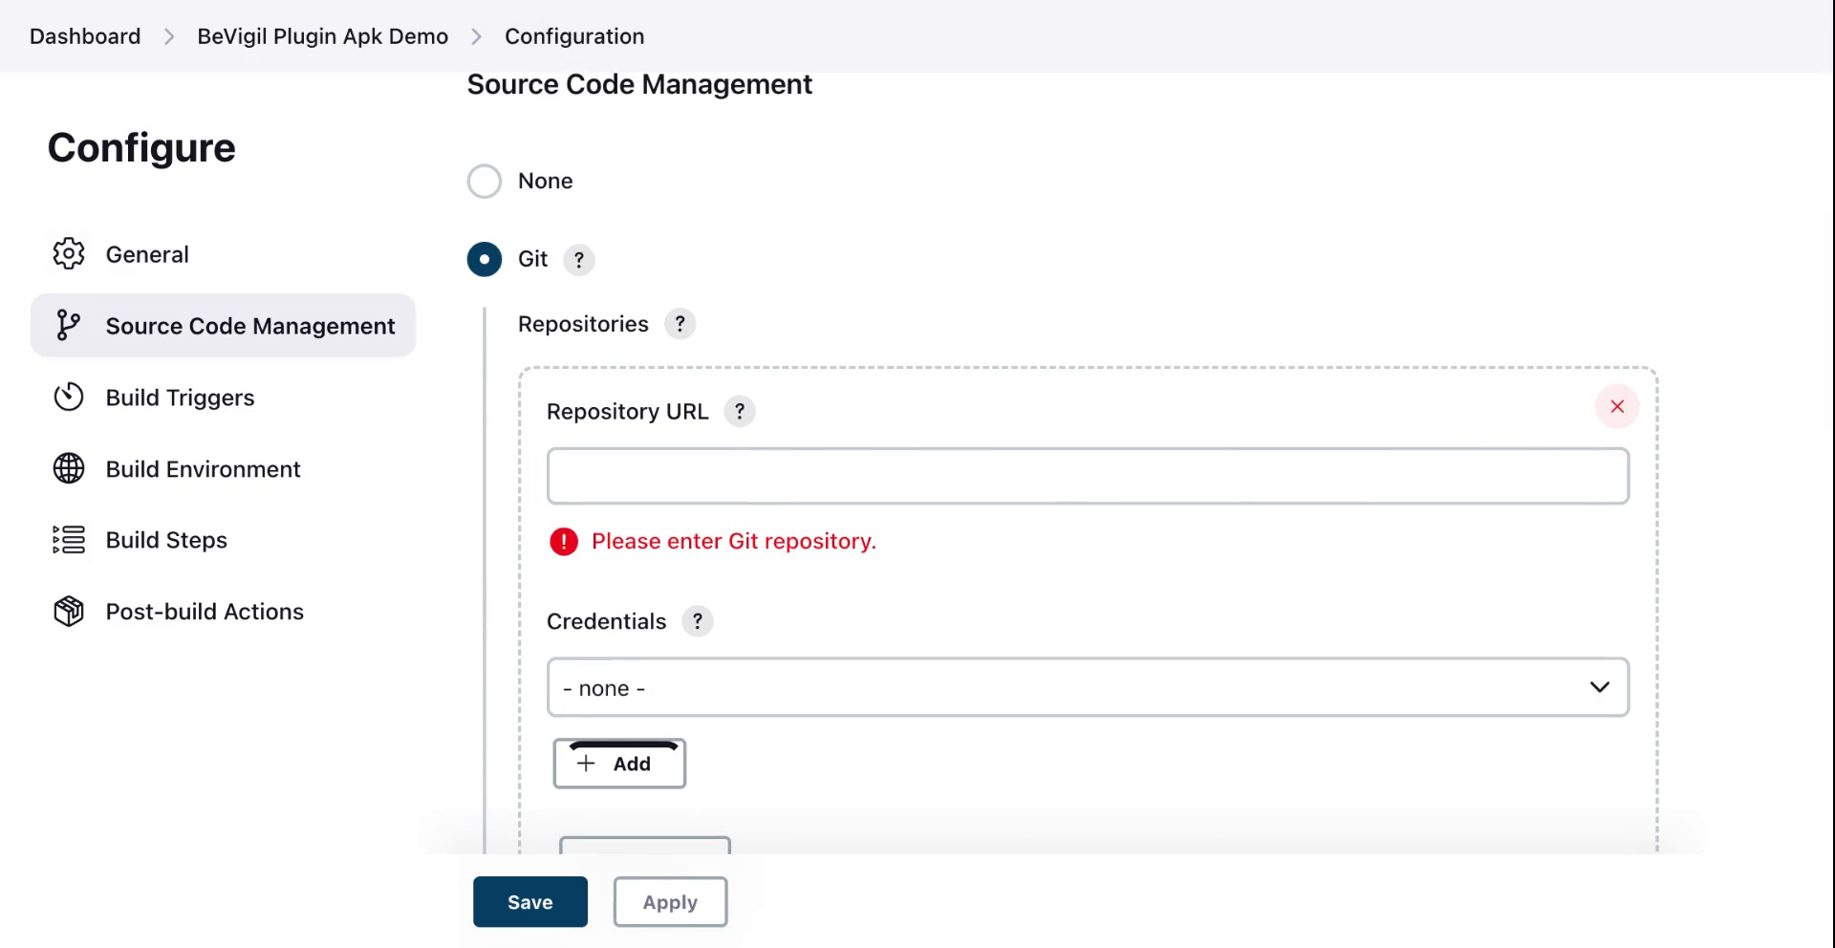
pyautogui.click(750, 487)
pyautogui.write('https://github.com/markusfisch/BinaryEye')
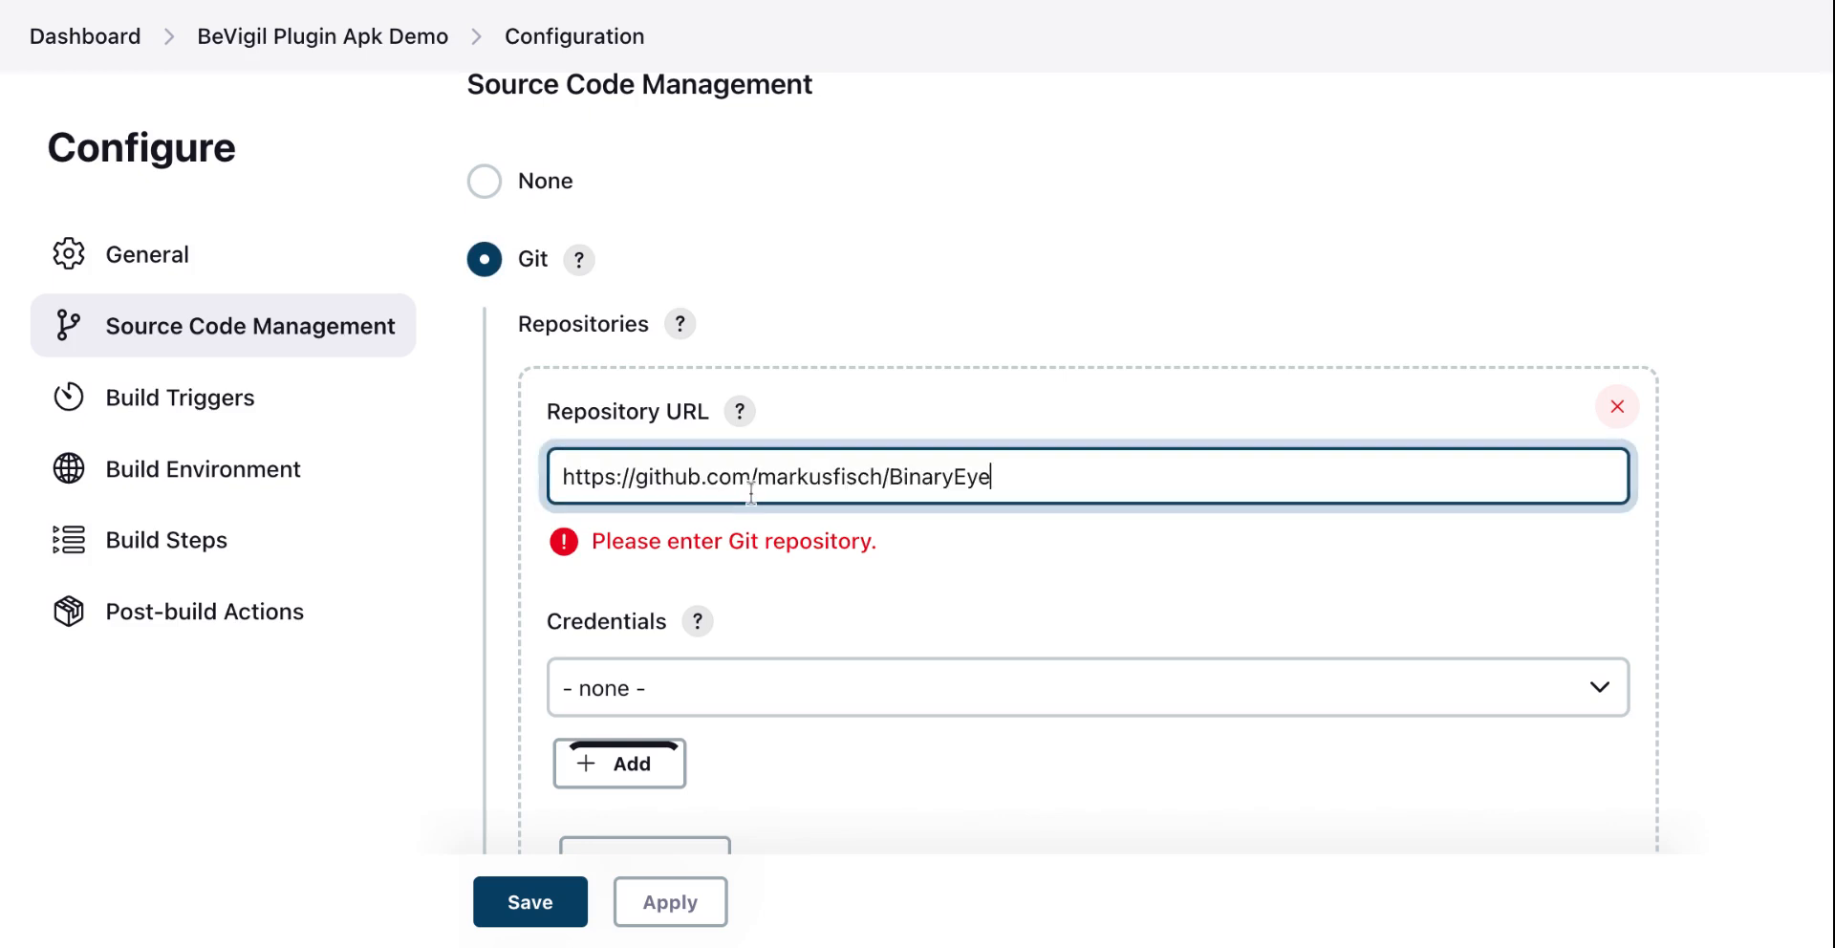
# Step: Add an Invoke Gradle script build step to the job
pyautogui.scroll(-3, 1146, 468)
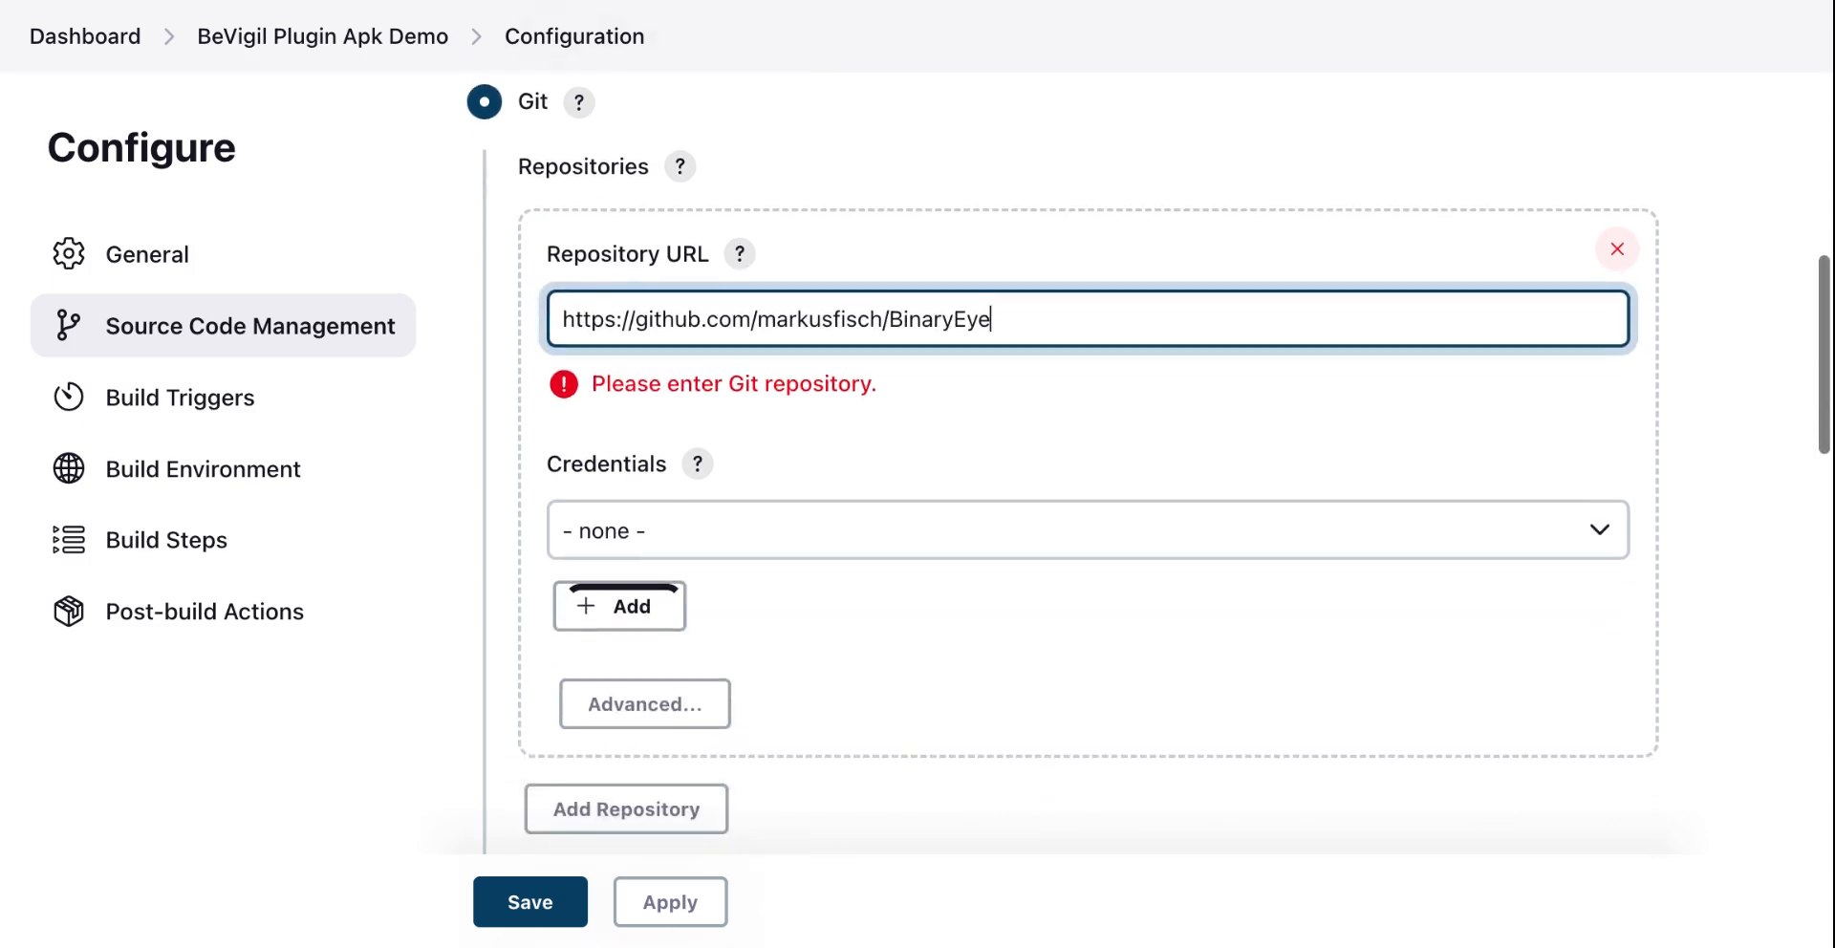
pyautogui.scroll(-5, 663, 673)
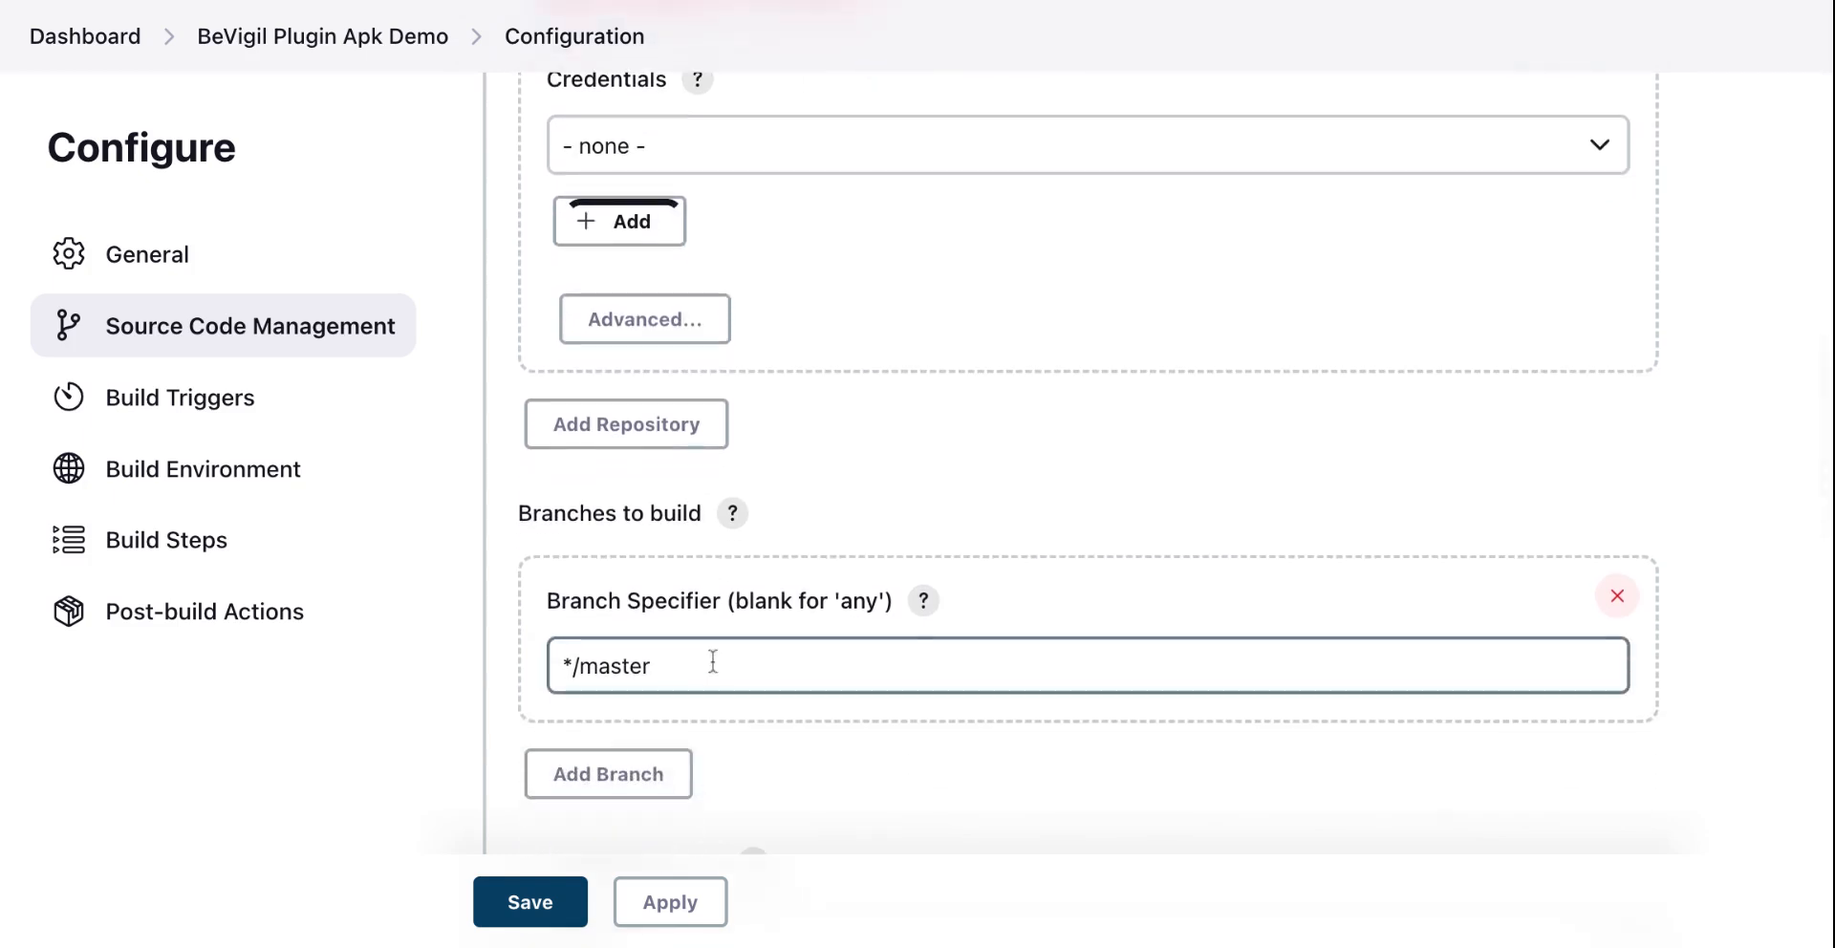
pyautogui.scroll(-5, 712, 659)
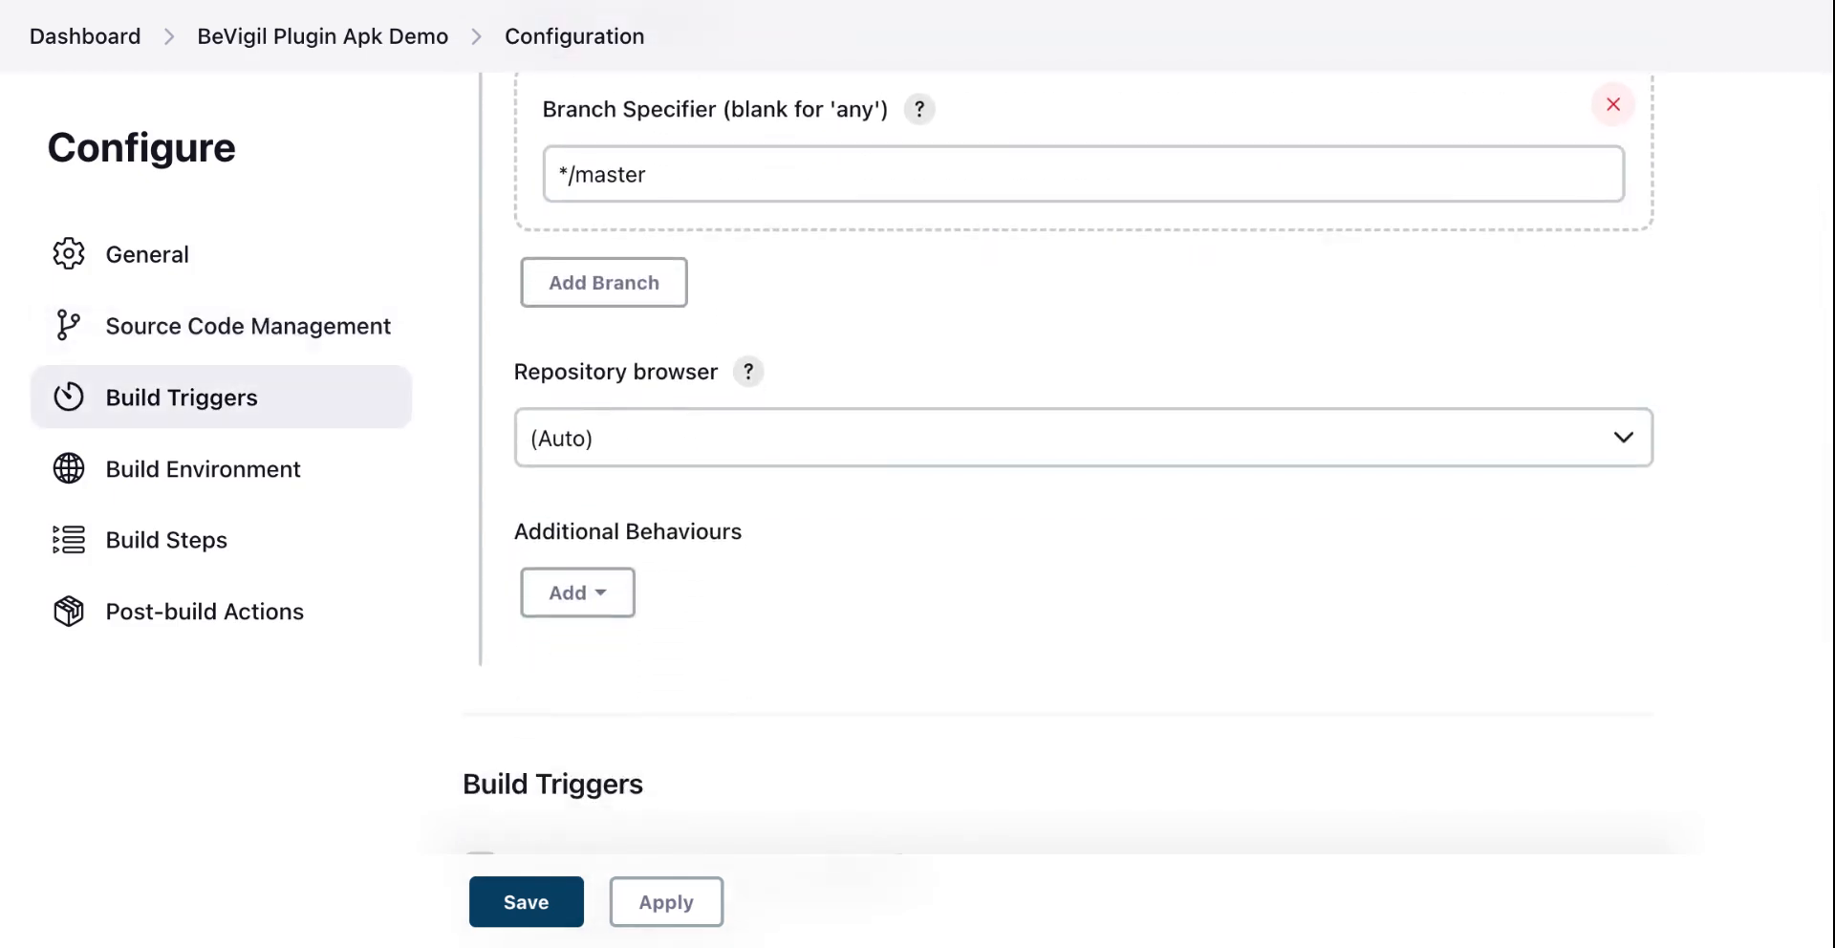
pyautogui.scroll(-9, 713, 660)
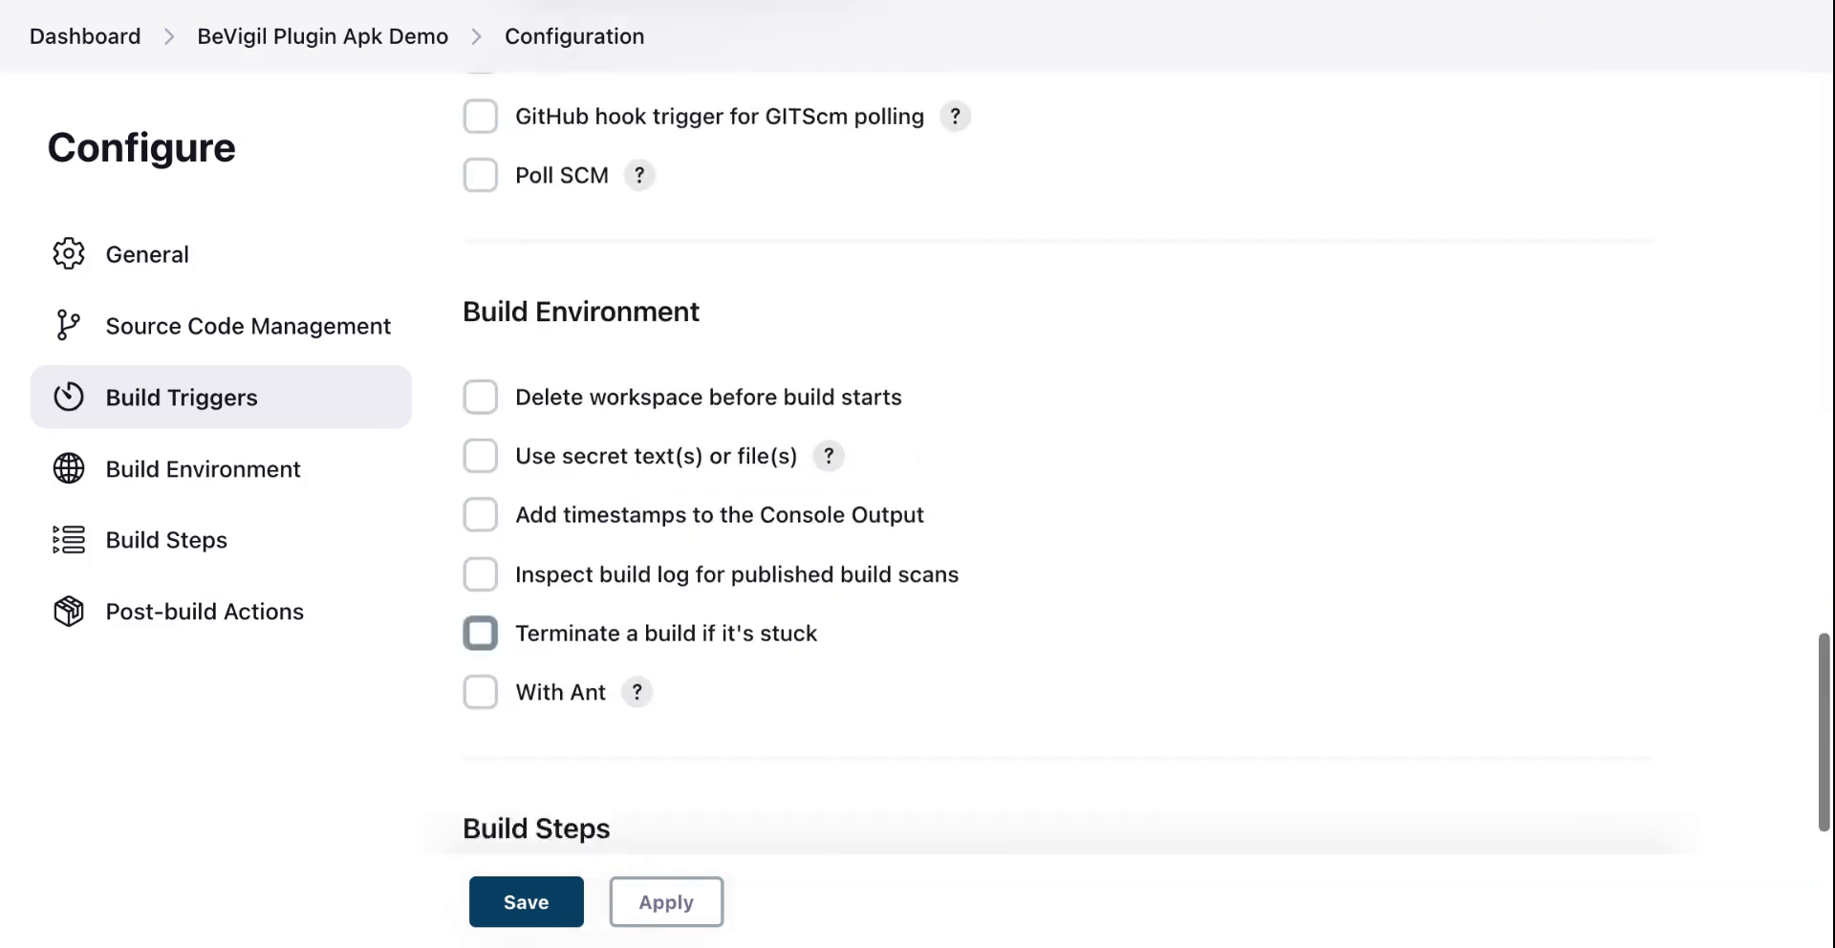
pyautogui.scroll(-3, 459, 553)
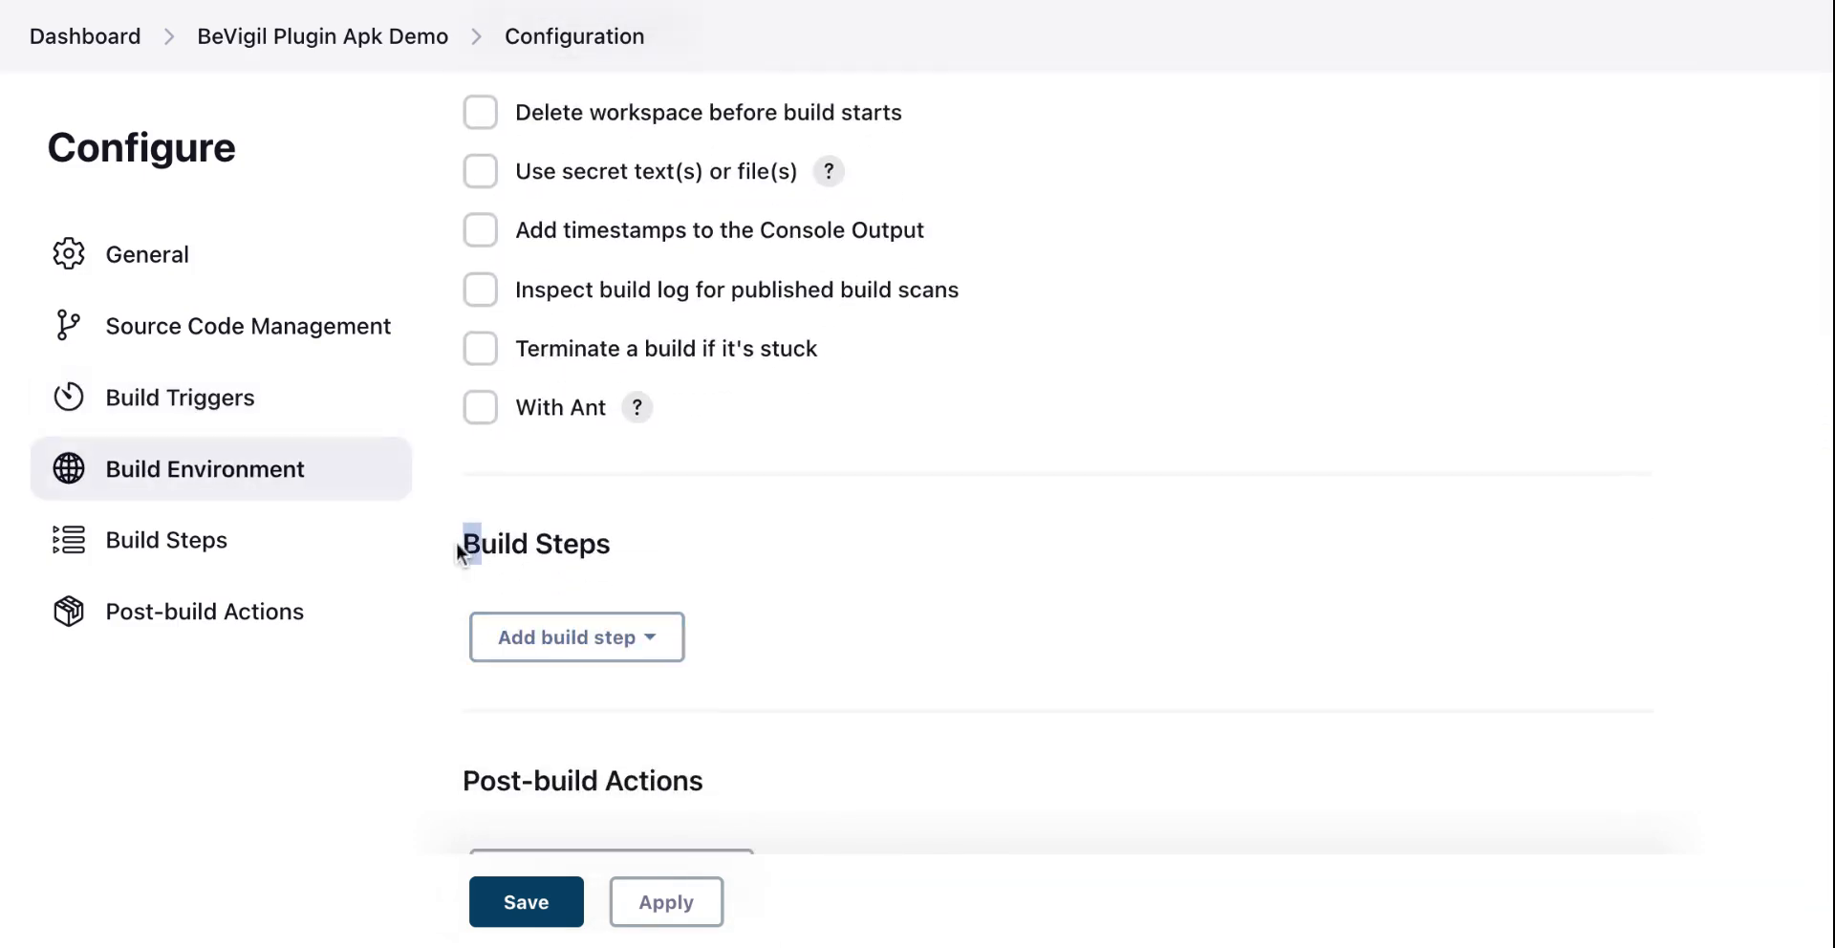
pyautogui.tripleClick(459, 552)
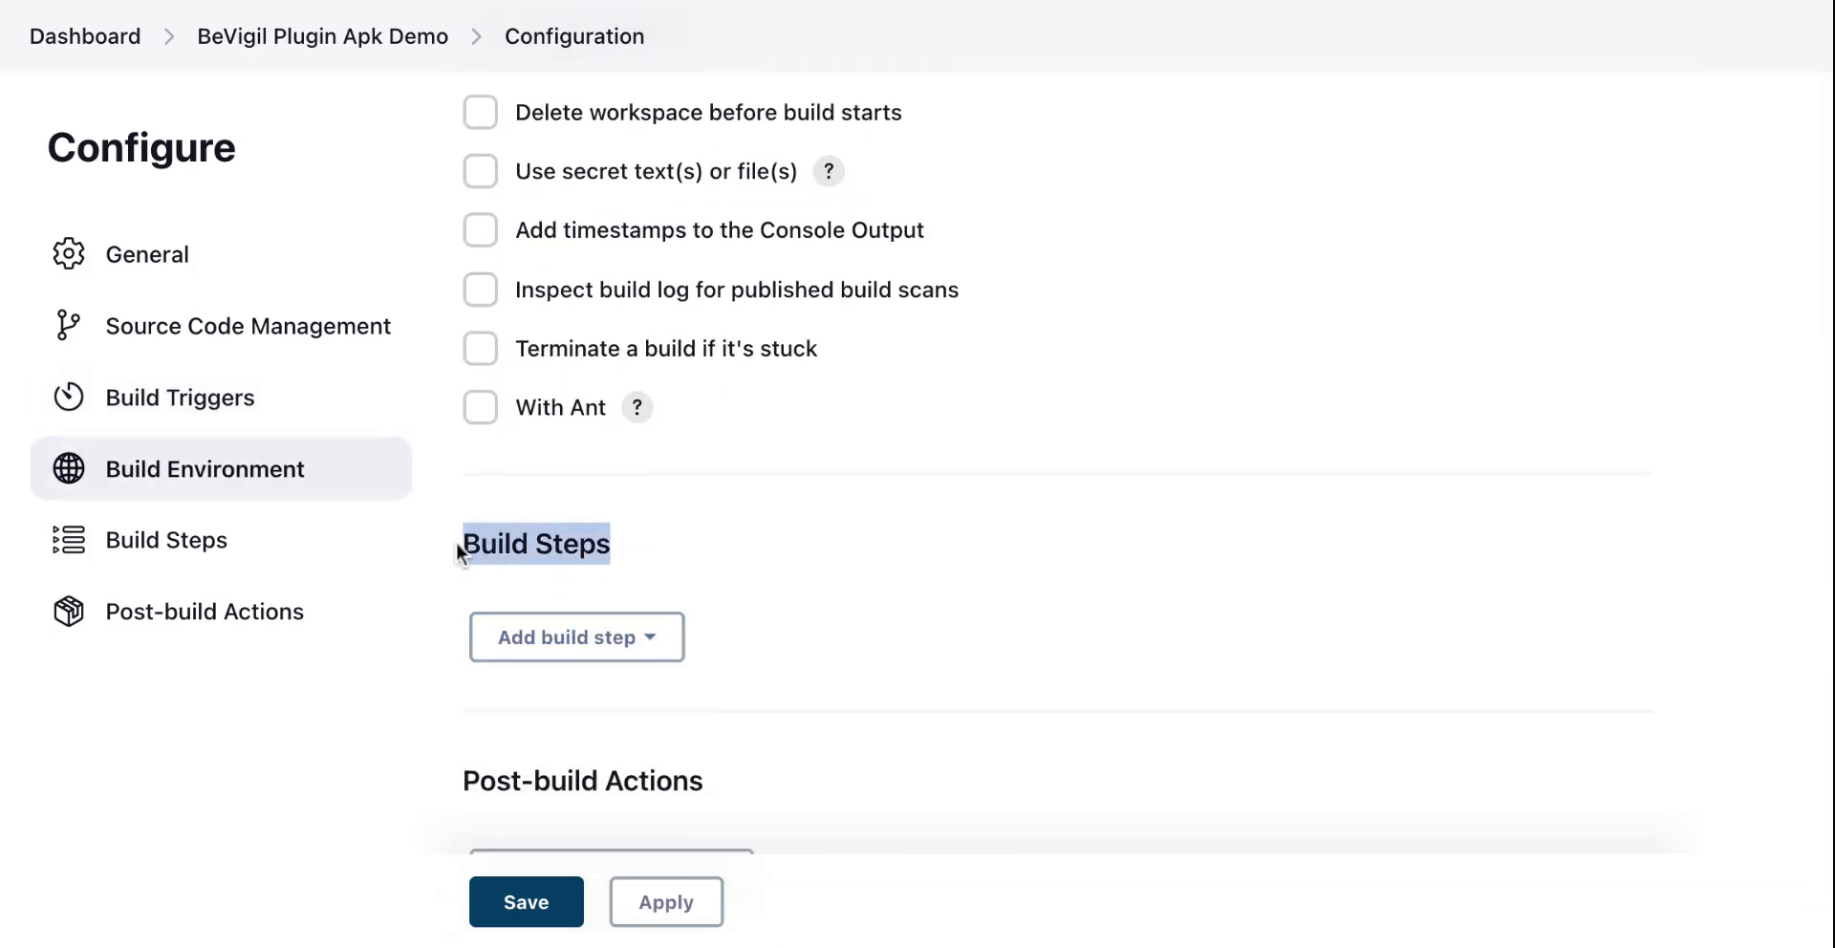
pyautogui.click(659, 642)
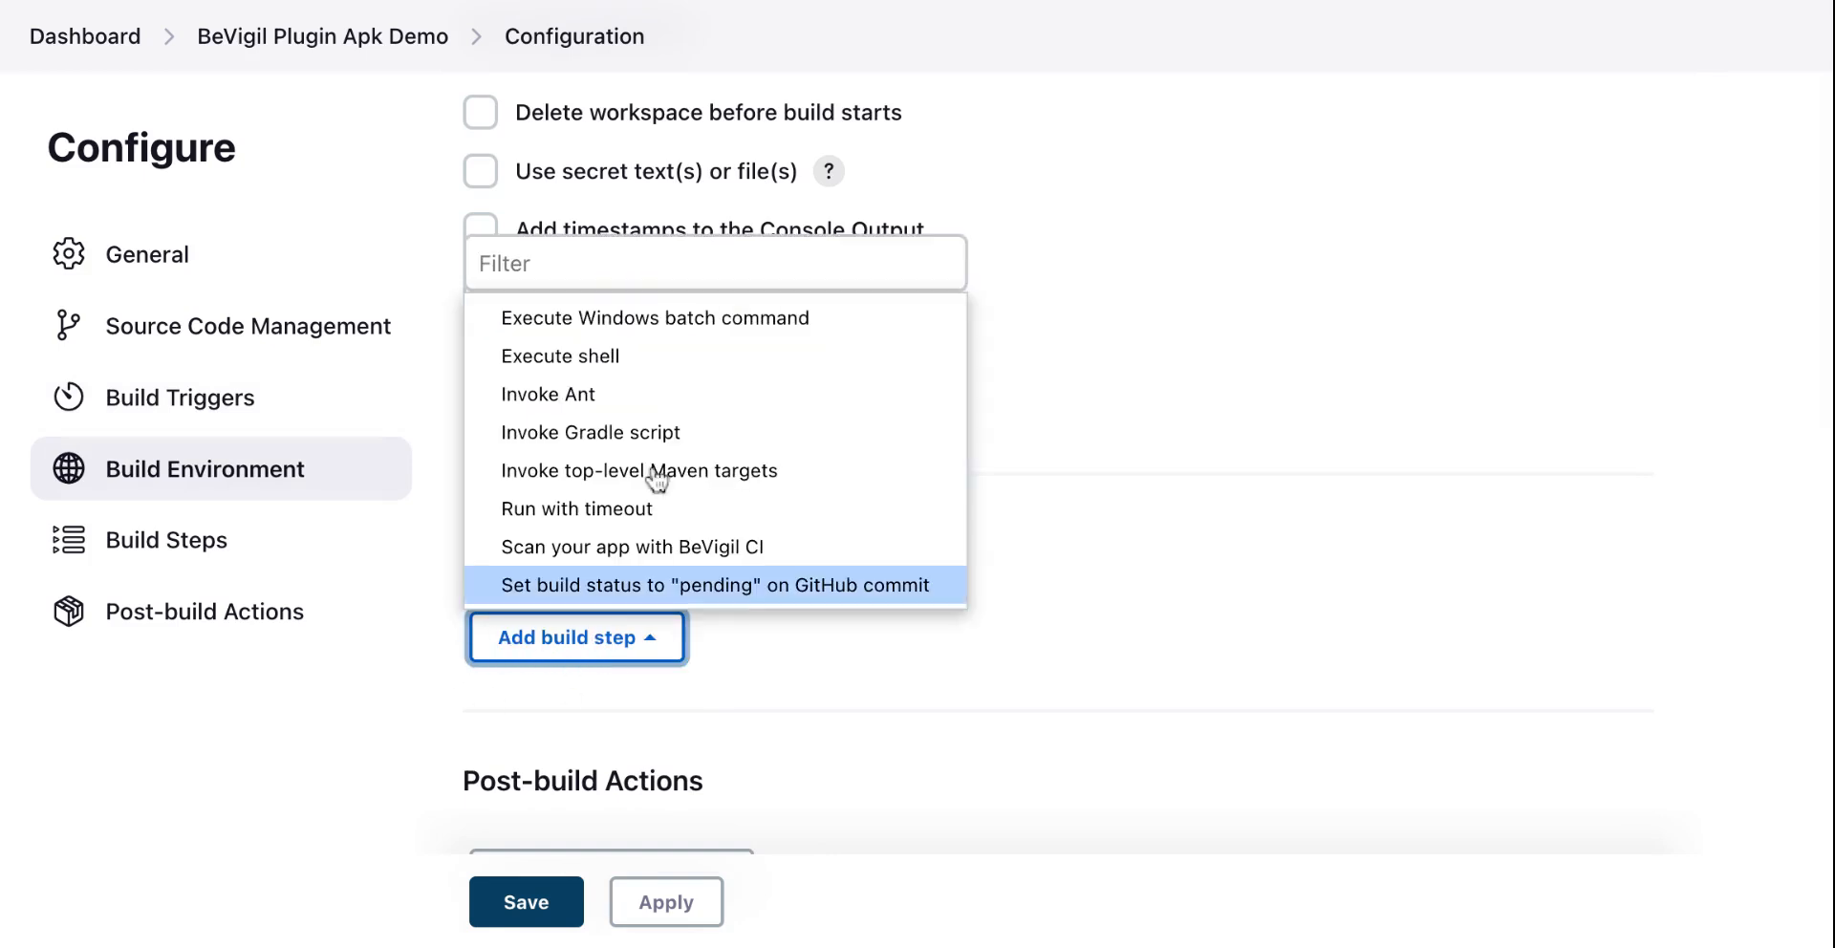
pyautogui.click(589, 438)
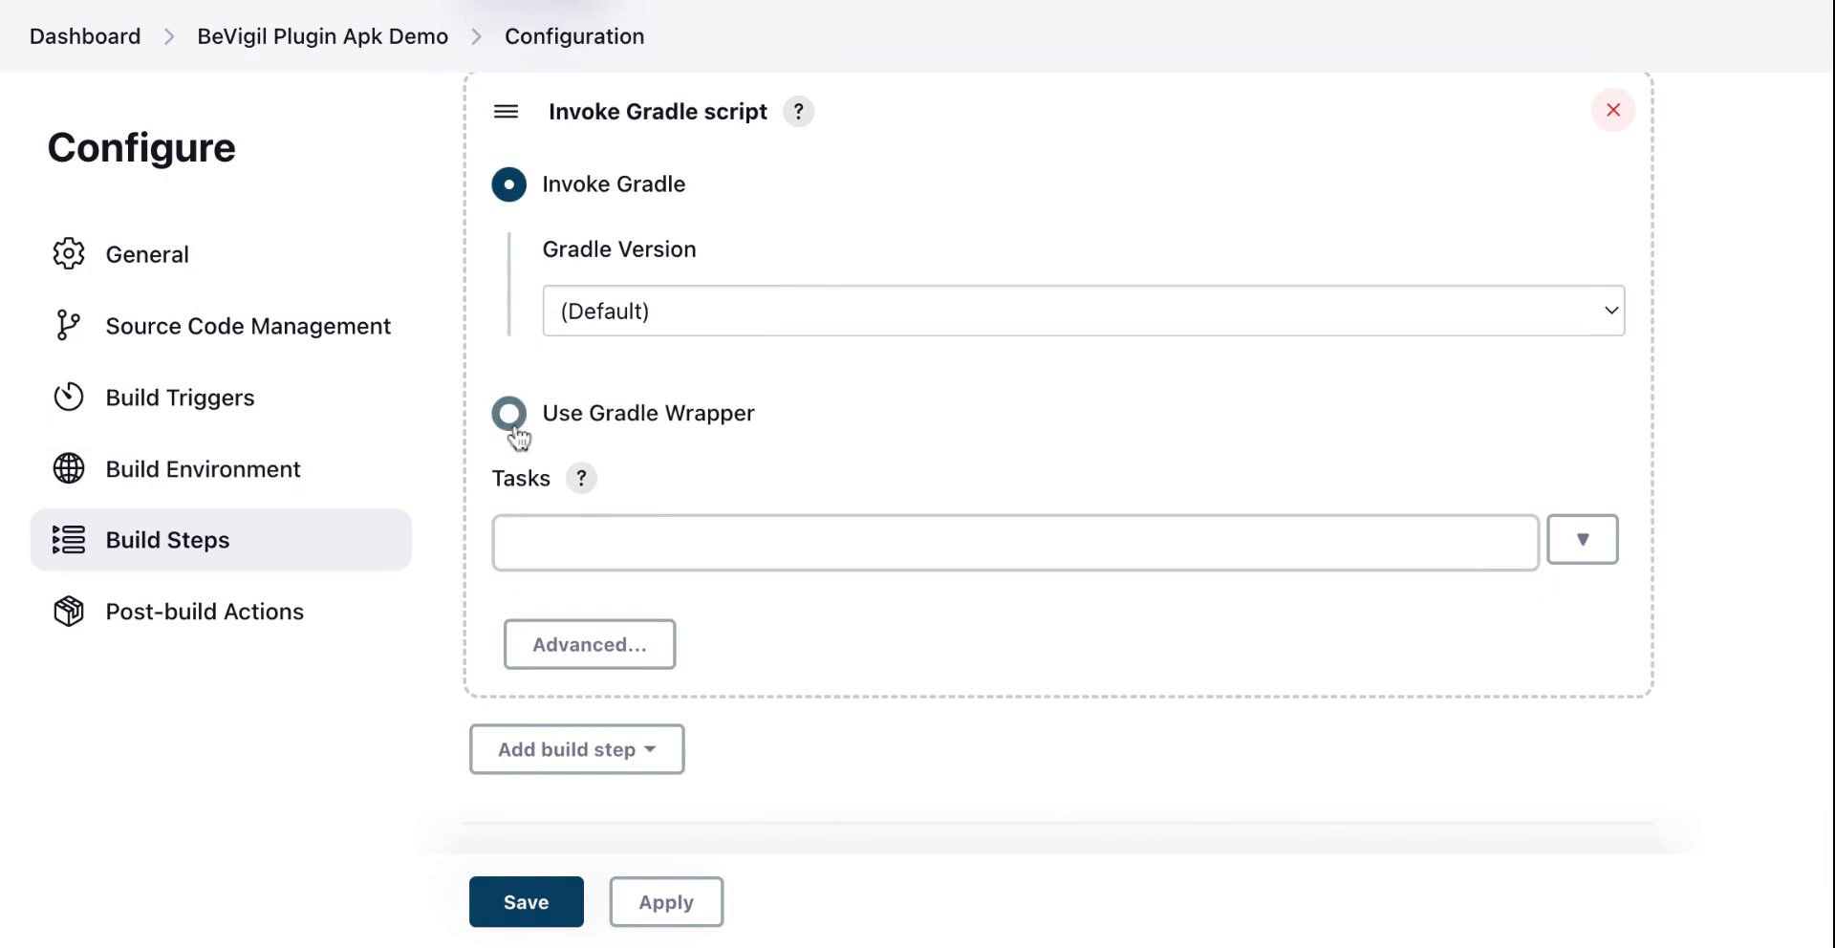
# Step: Switch to the Gradle Wrapper, make gradlew executable, and set the wrapper location to ${workspace}/
pyautogui.click(509, 420)
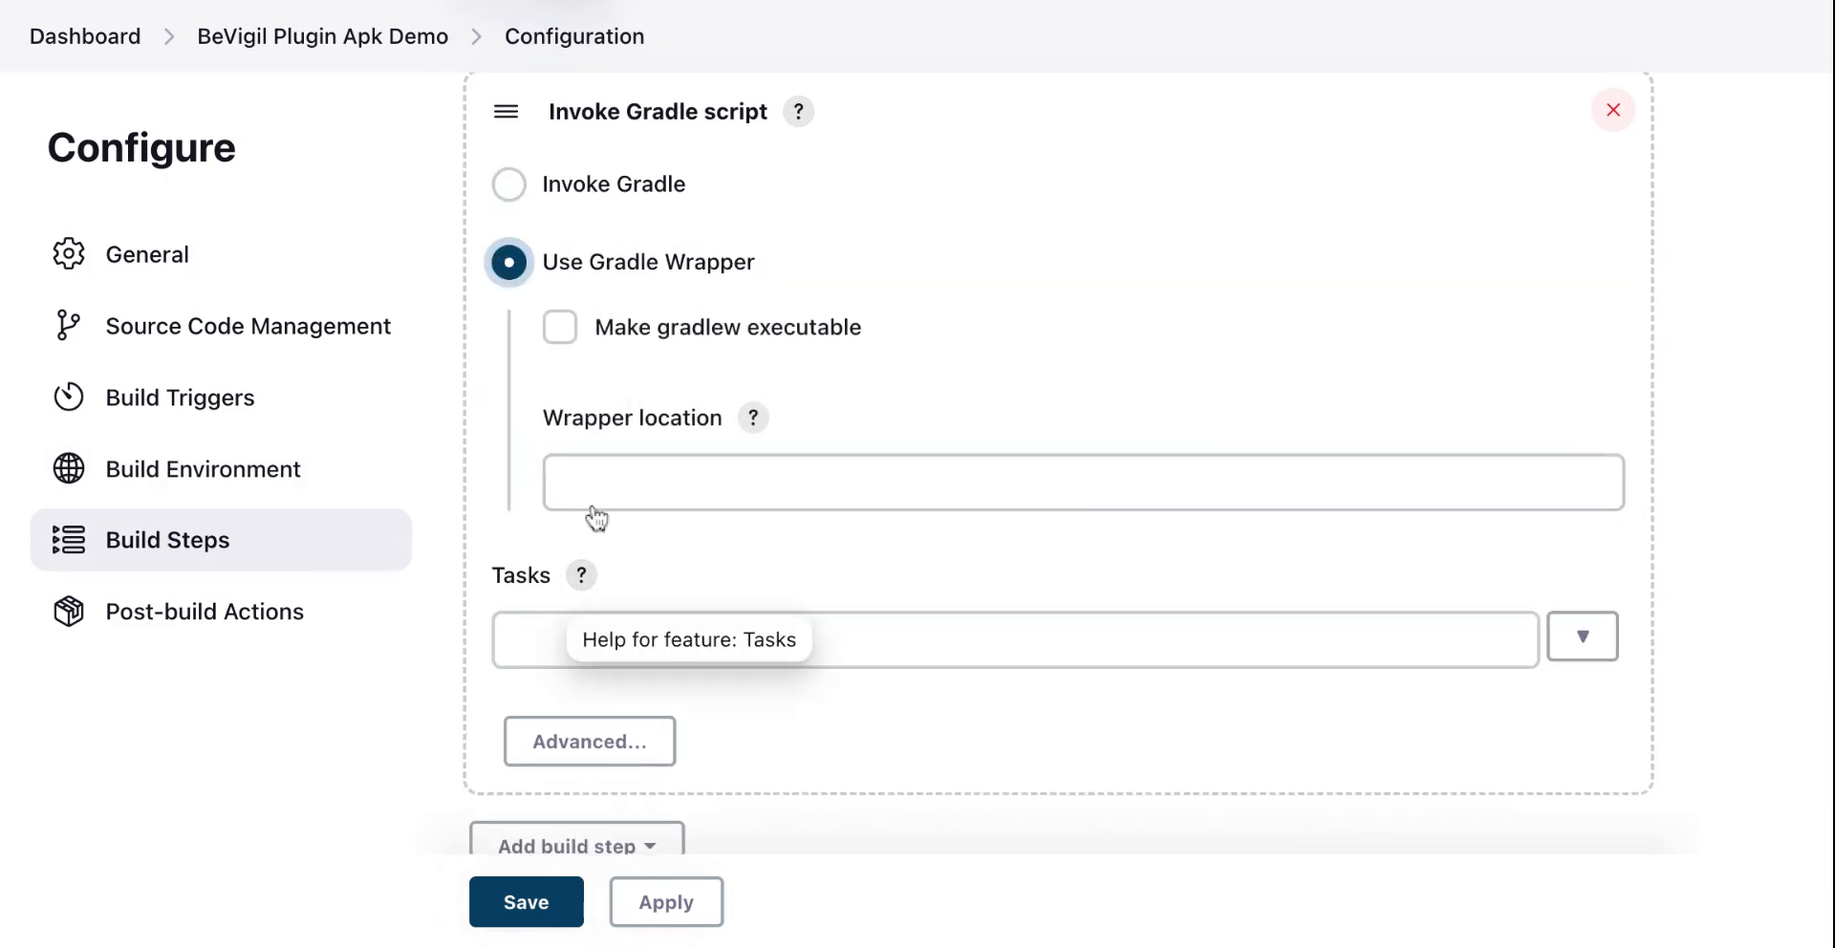
pyautogui.click(561, 329)
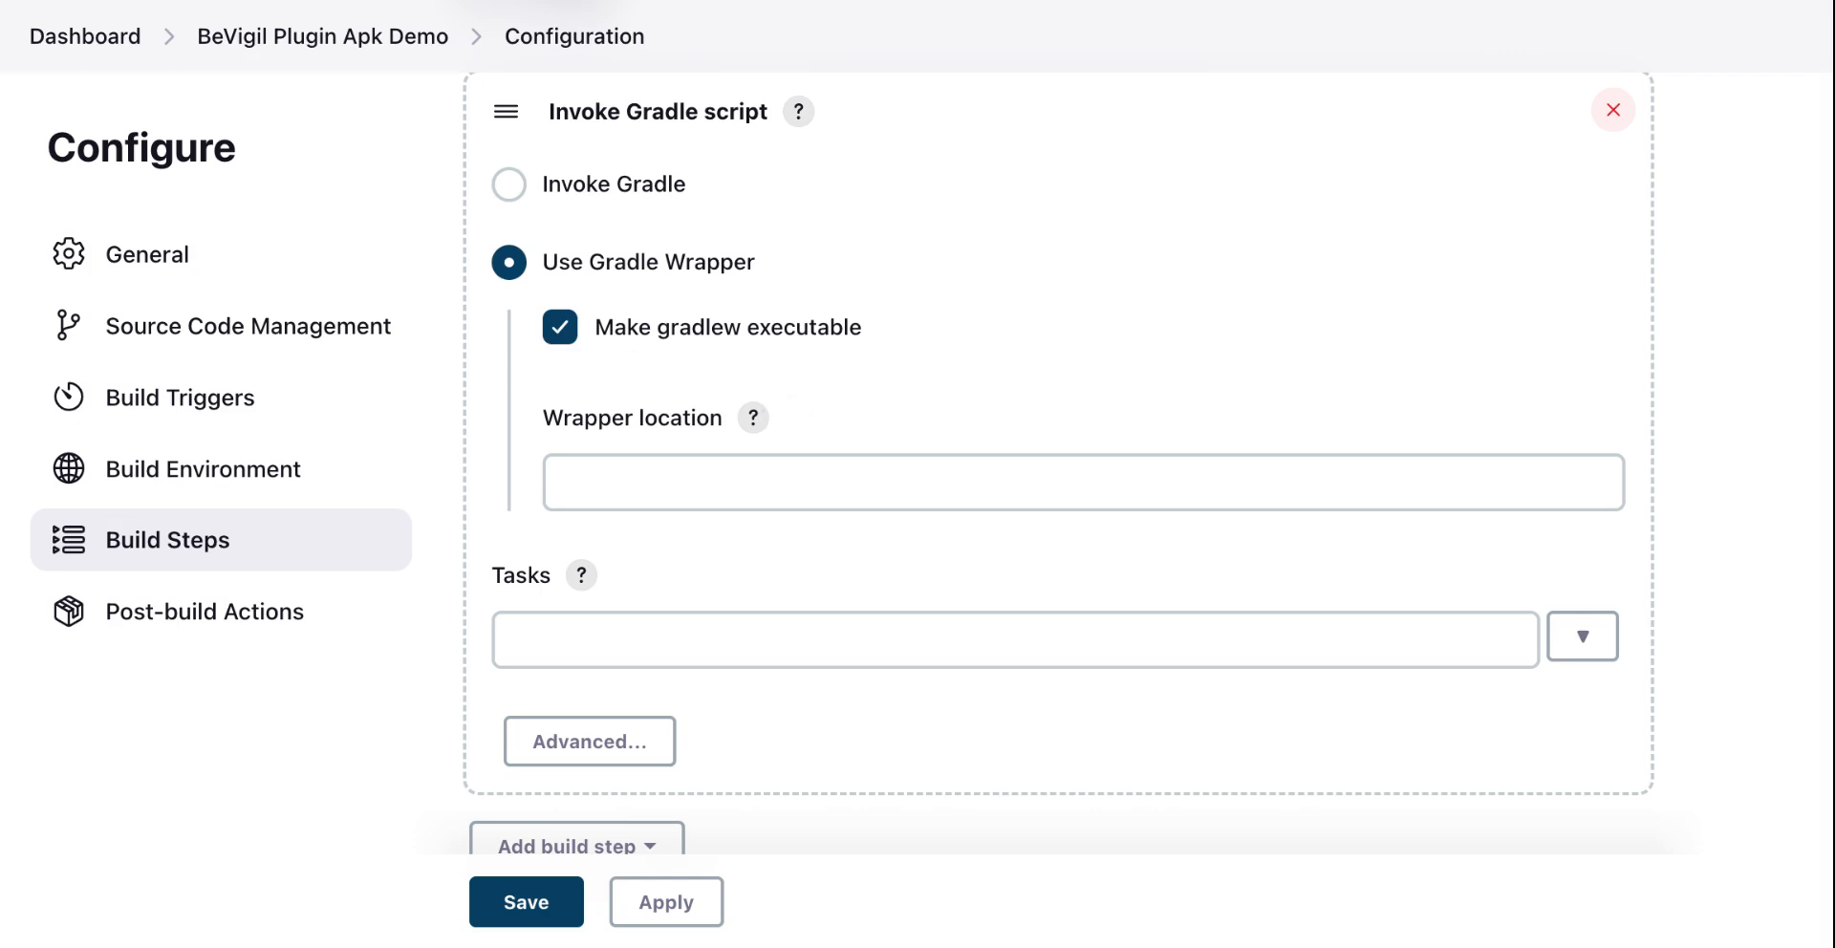
pyautogui.click(708, 483)
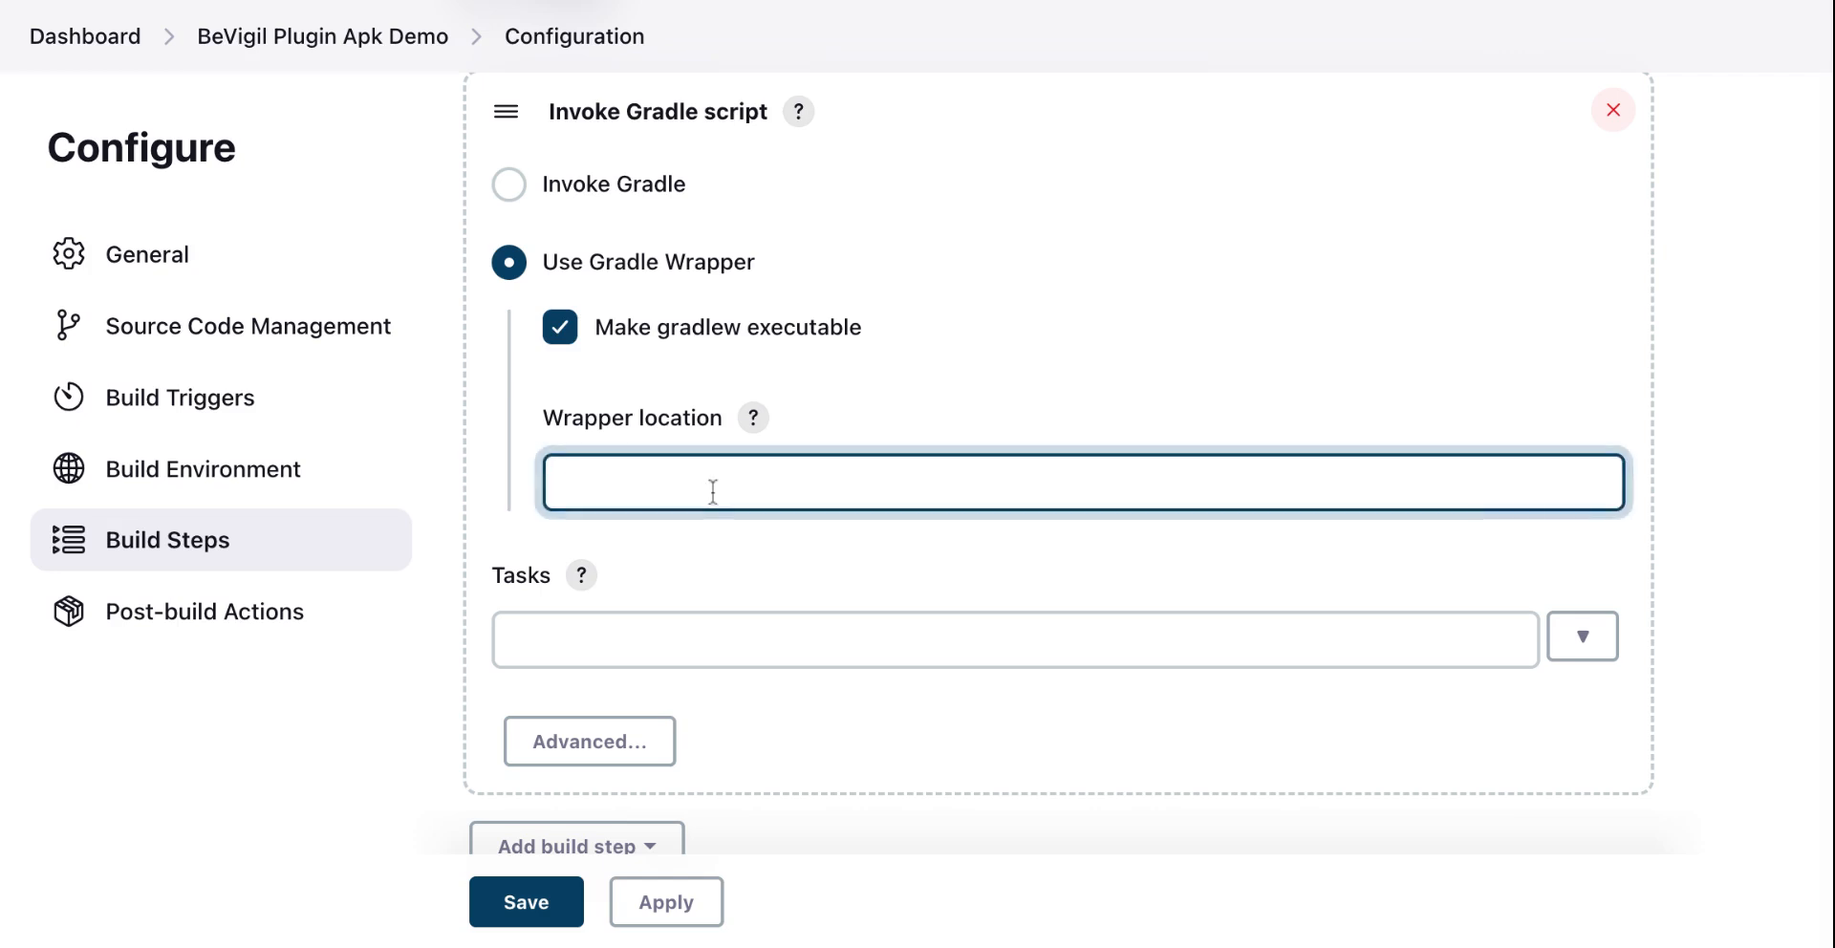
pyautogui.write('${workspace}/')
pyautogui.scroll(-2, 712, 489)
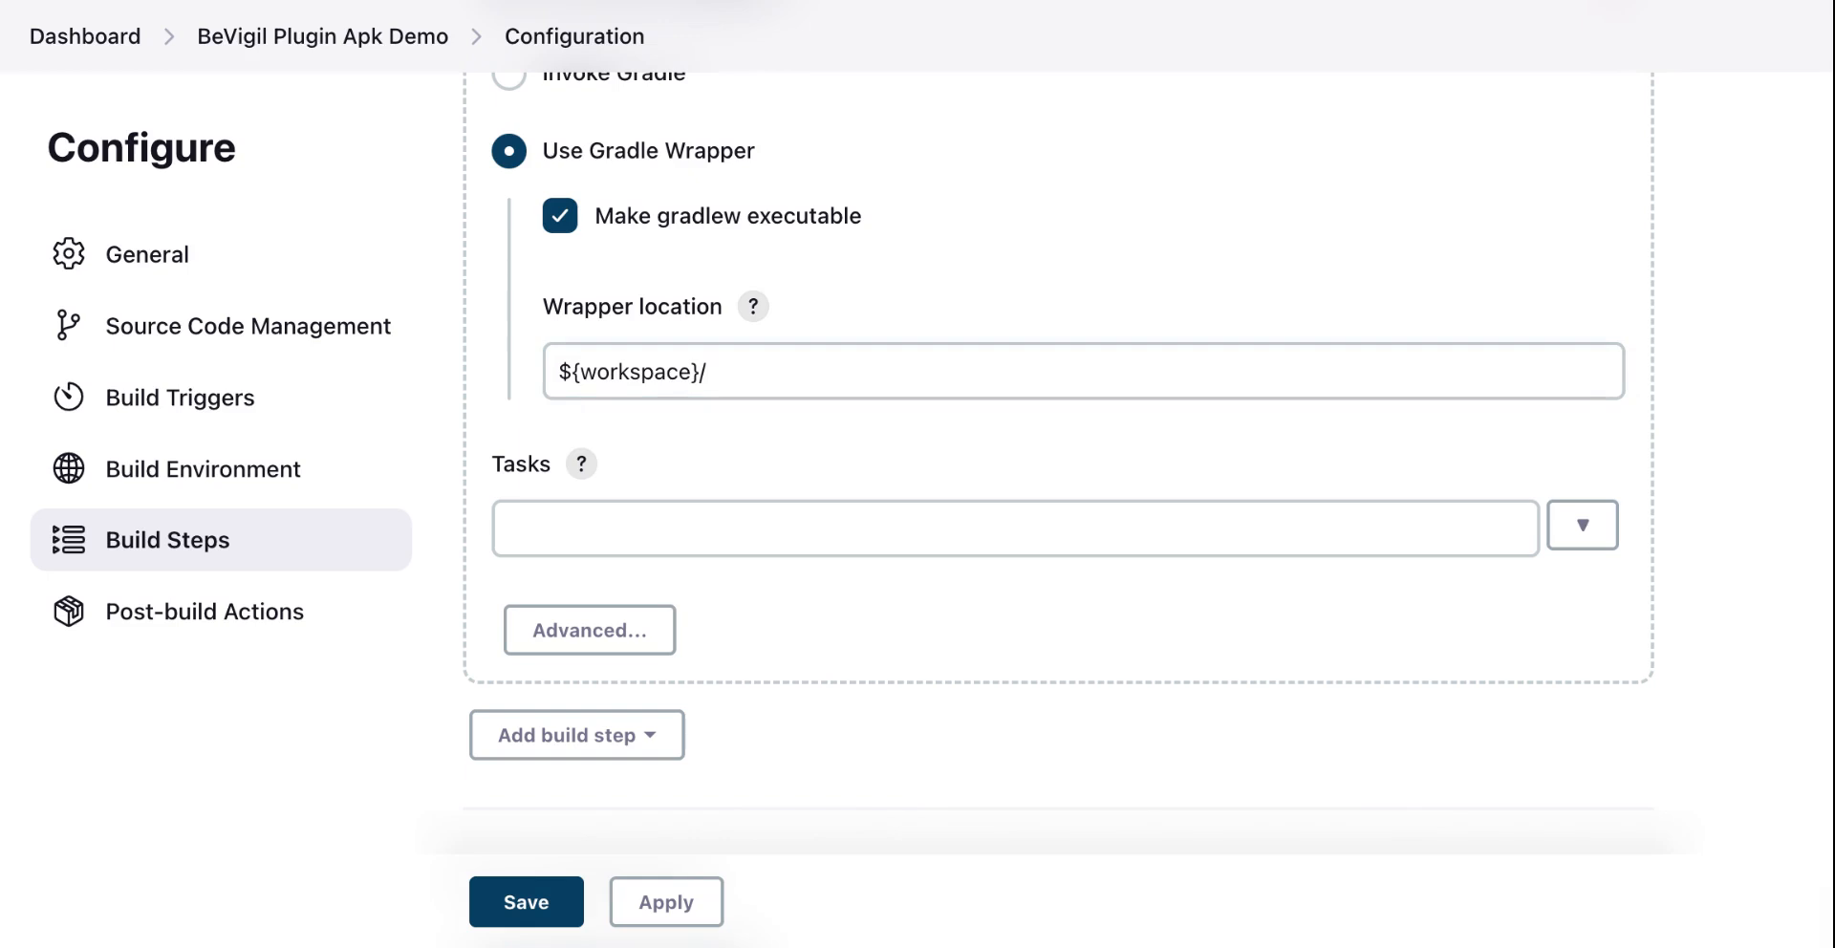
# Step: Set the Gradle task to assembleDebug
pyautogui.click(703, 517)
pyautogui.click(582, 468)
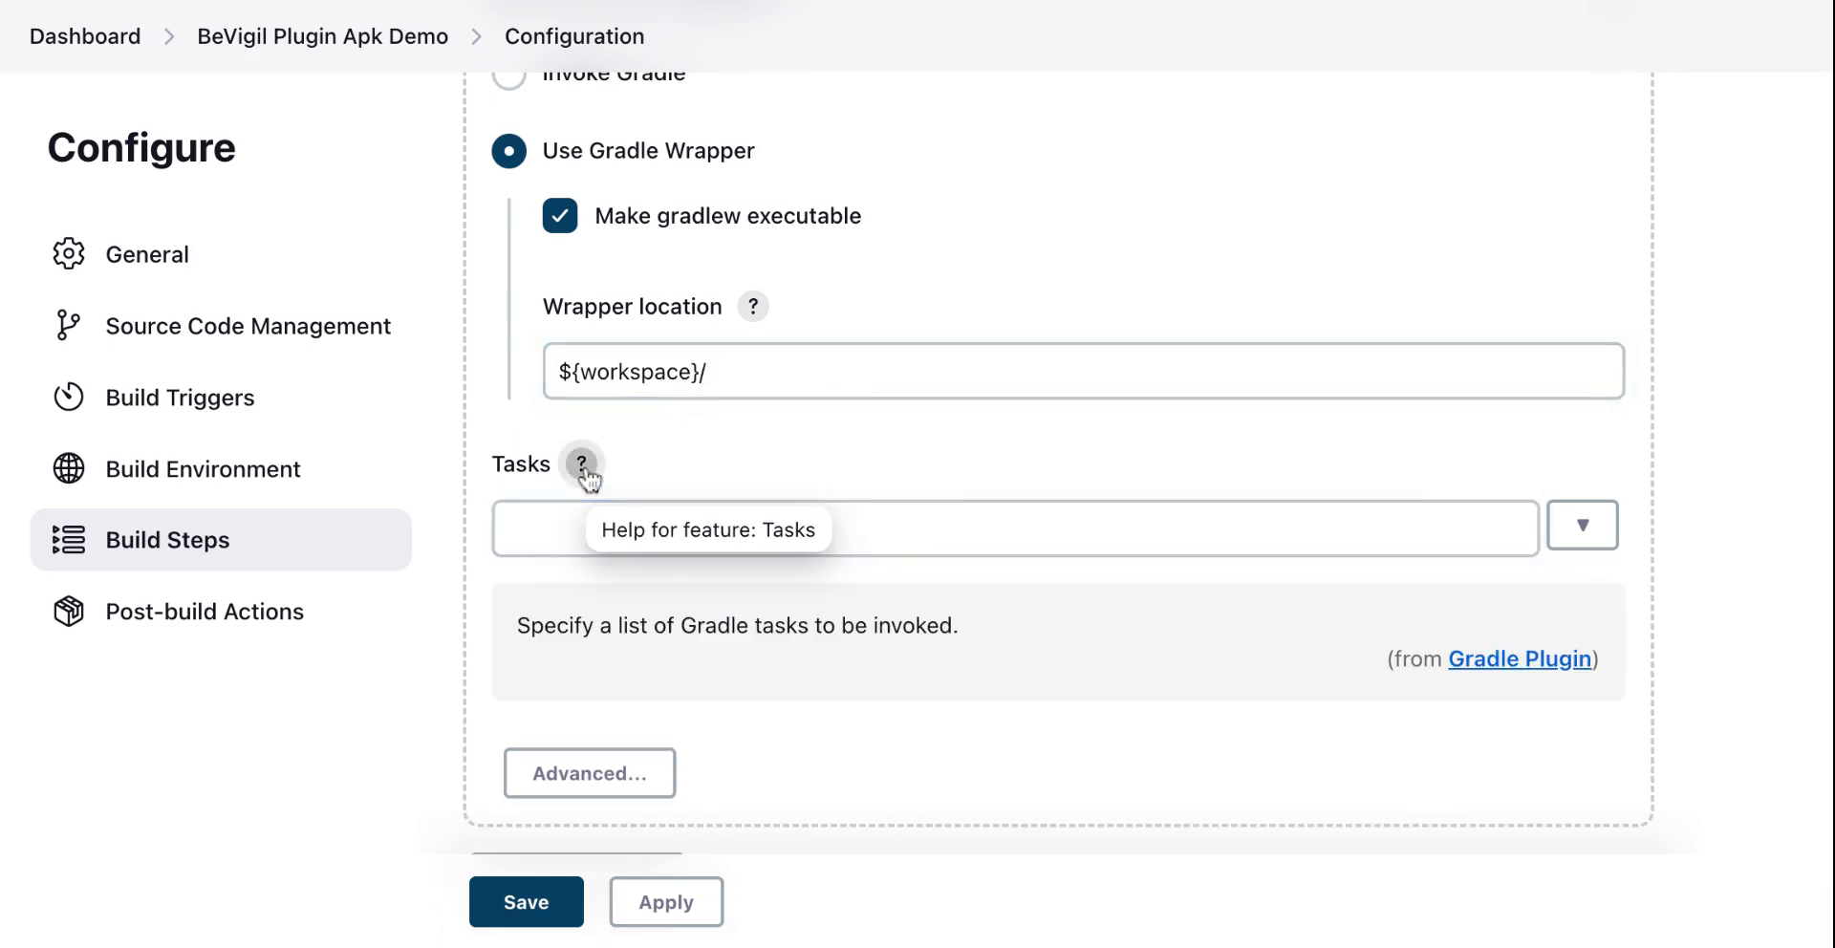
pyautogui.click(570, 529)
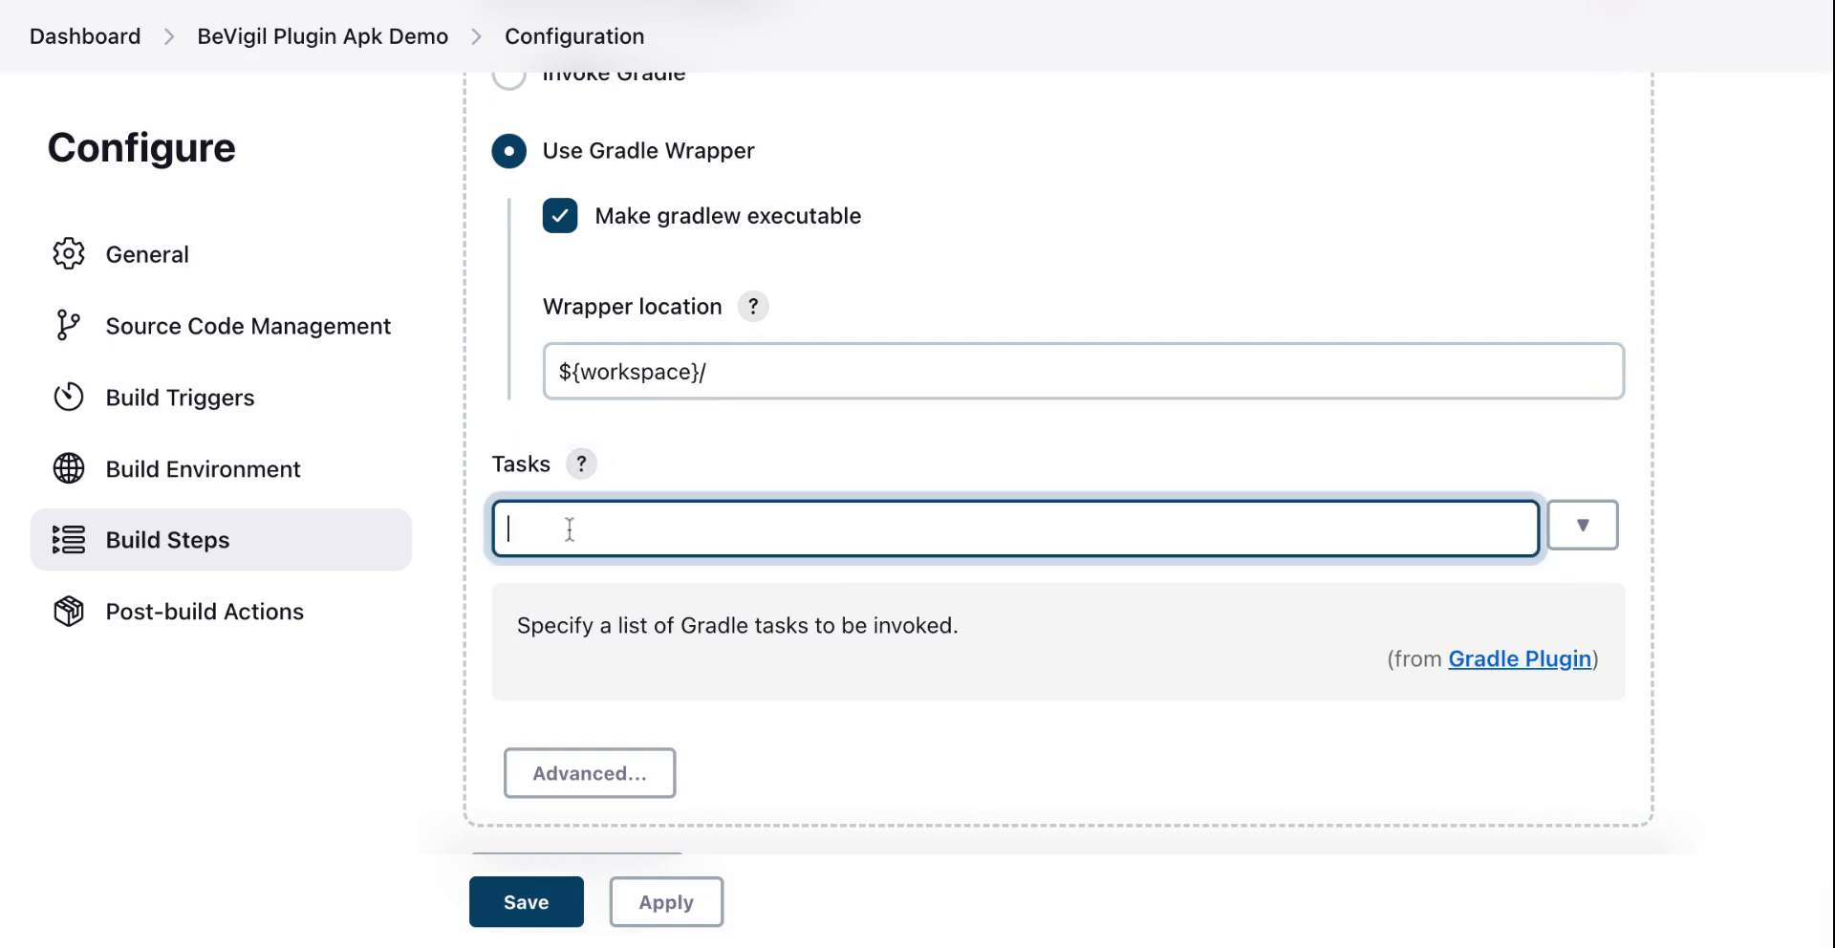
pyautogui.write('assembleDebug')
pyautogui.scroll(-5, 593, 475)
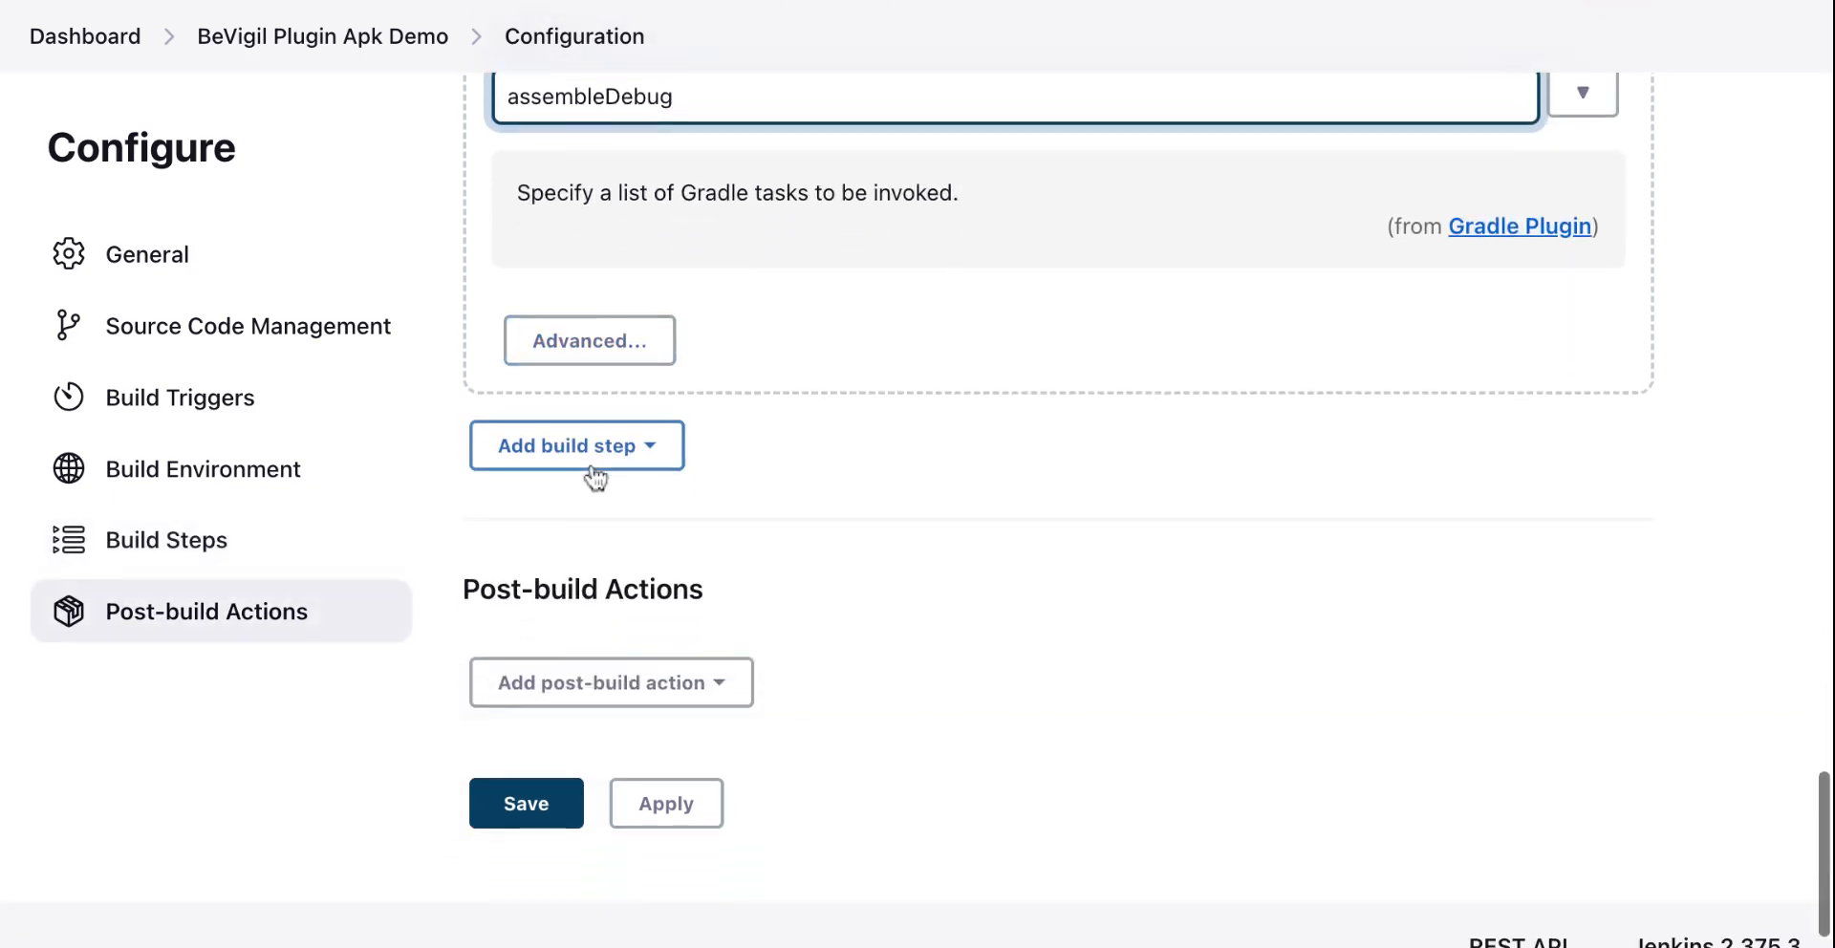
# Step: Add a Scan your app with BeVigil CI build step and paste the BeVigil API key into it
pyautogui.click(591, 463)
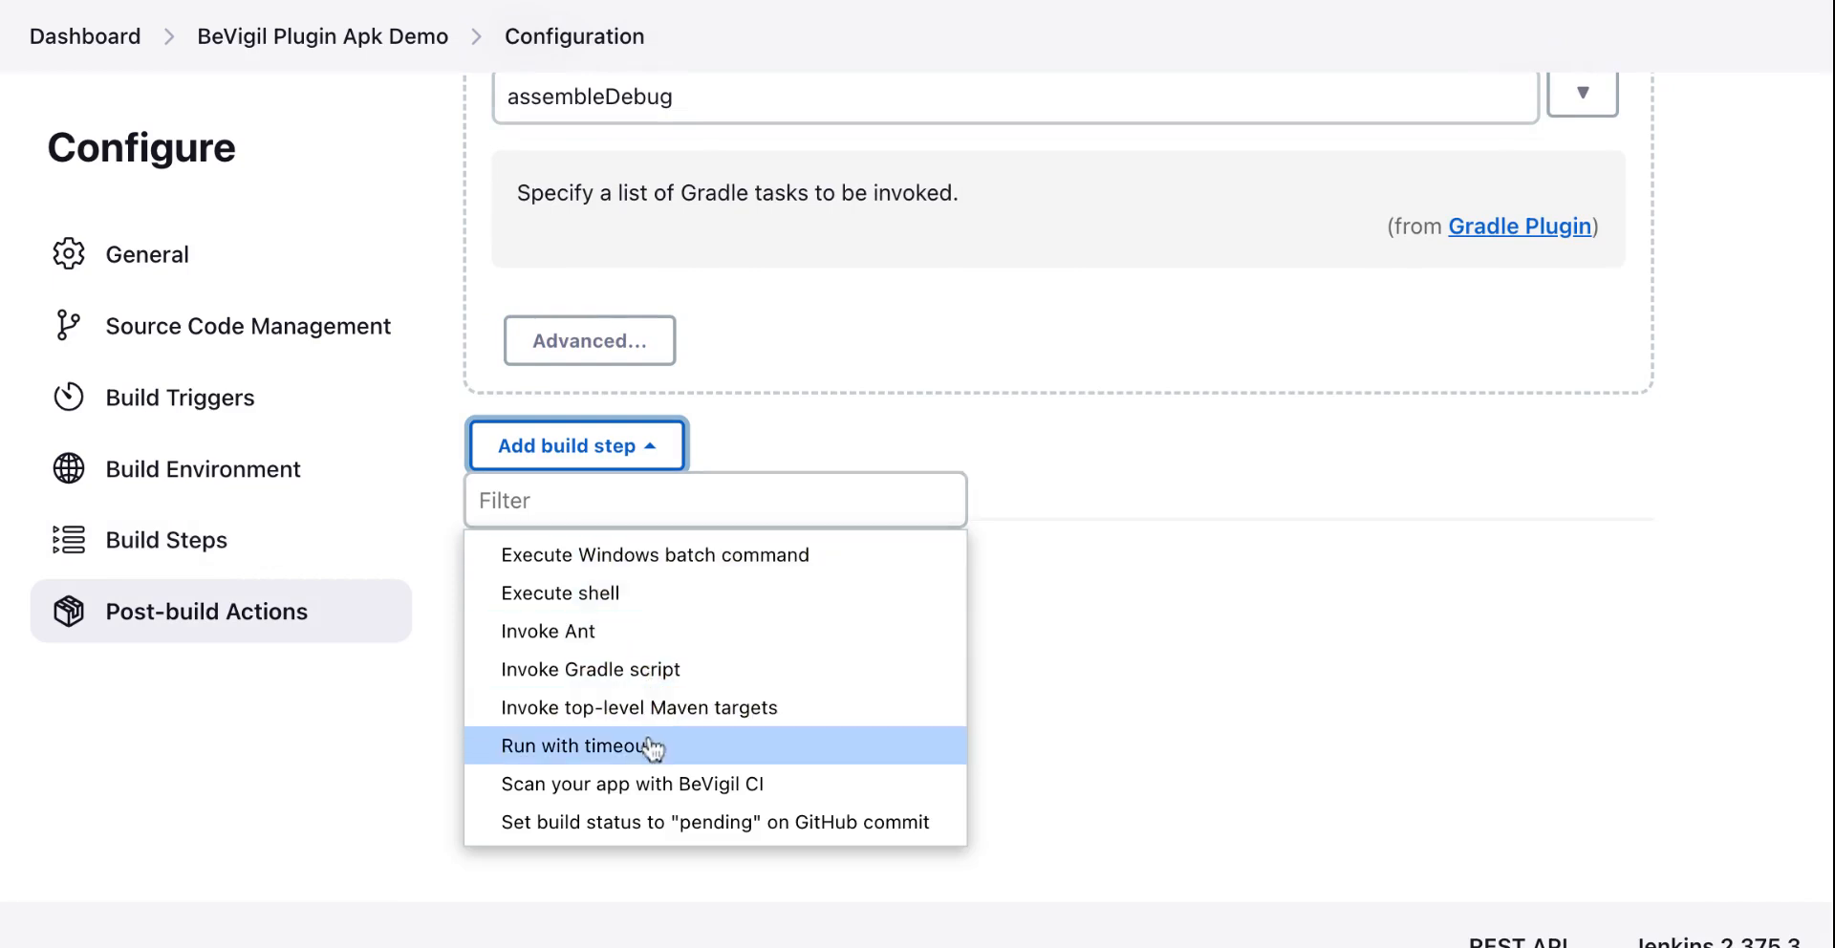
pyautogui.click(656, 782)
pyautogui.scroll(-5, 760, 616)
pyautogui.click(760, 617)
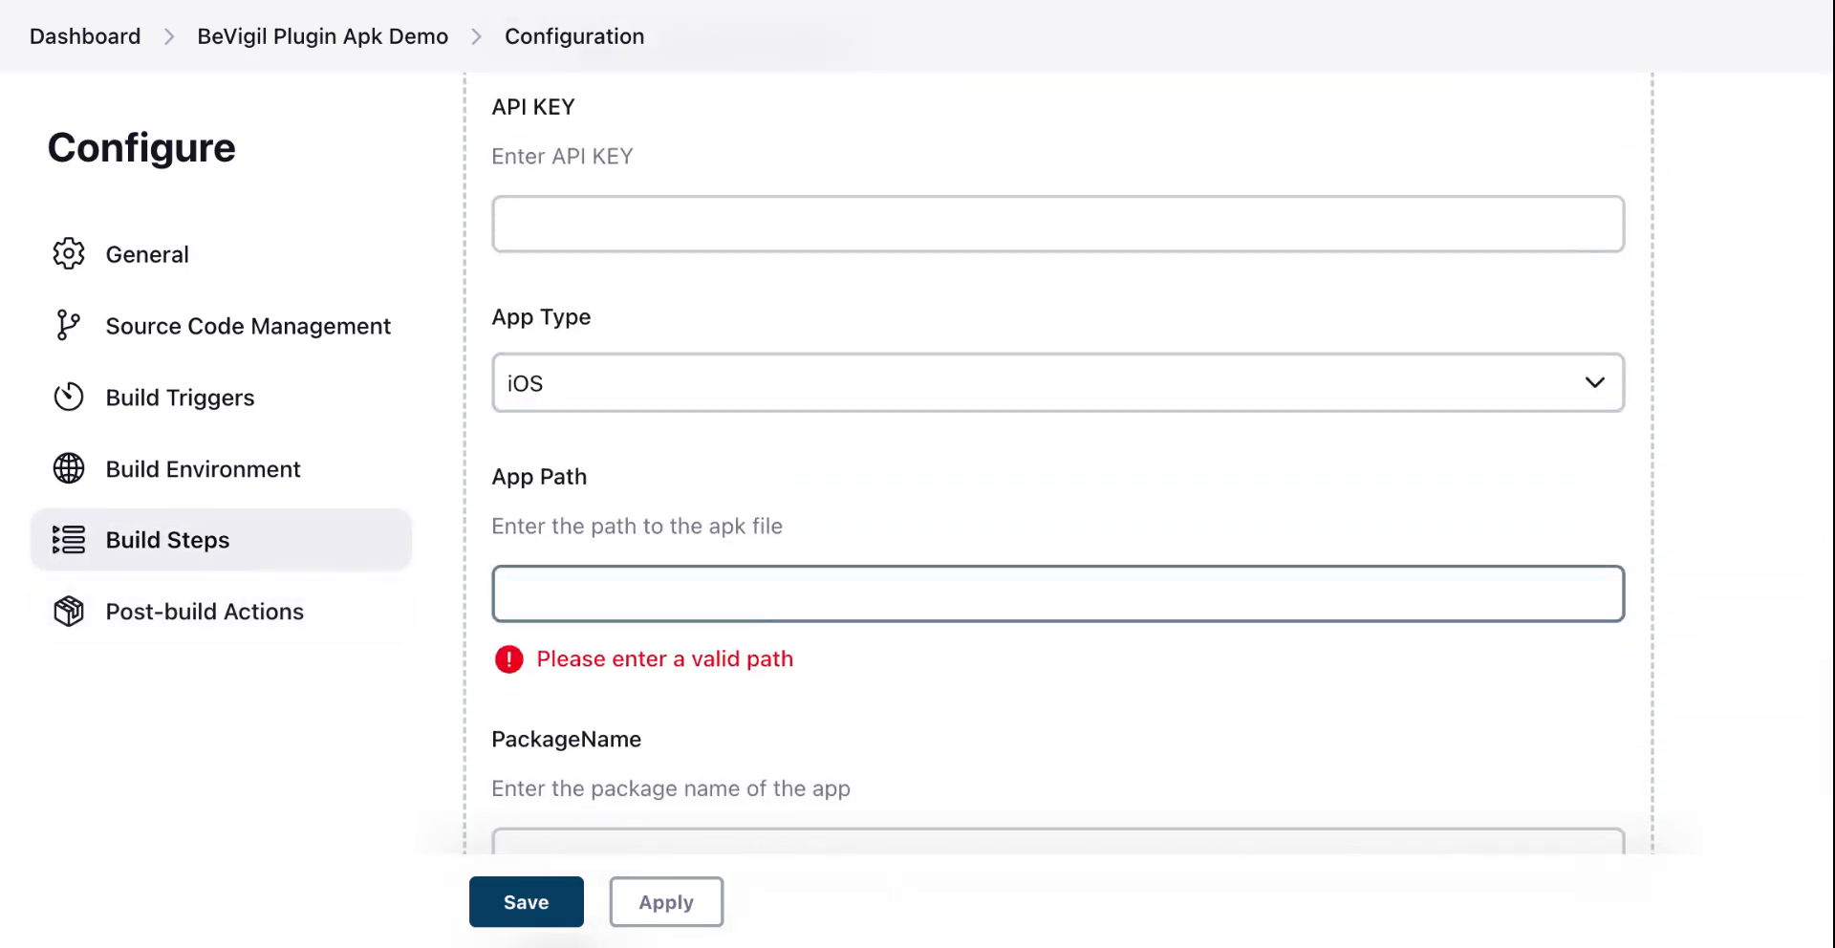
pyautogui.click(594, 213)
pyautogui.hotkey('ctrl', 'v')
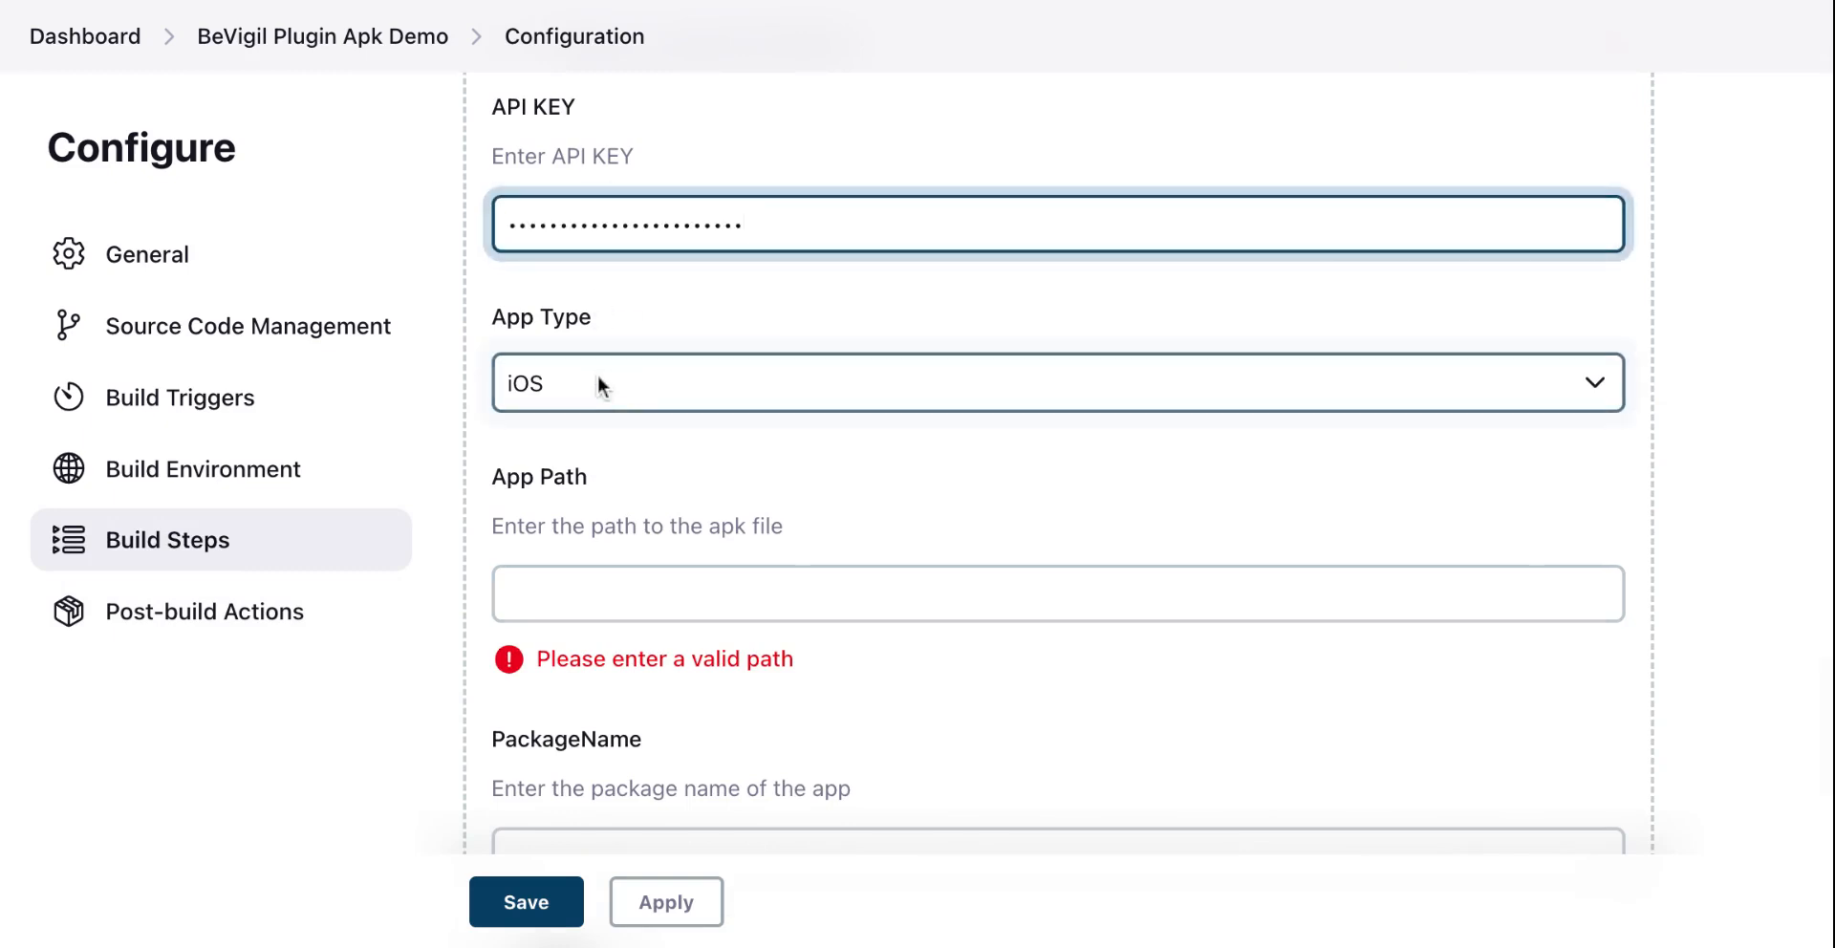
# Step: Set the app type to Android and the app path to app/build/outputs/apk/debug/app-debug.apk
pyautogui.click(598, 376)
pyautogui.click(596, 417)
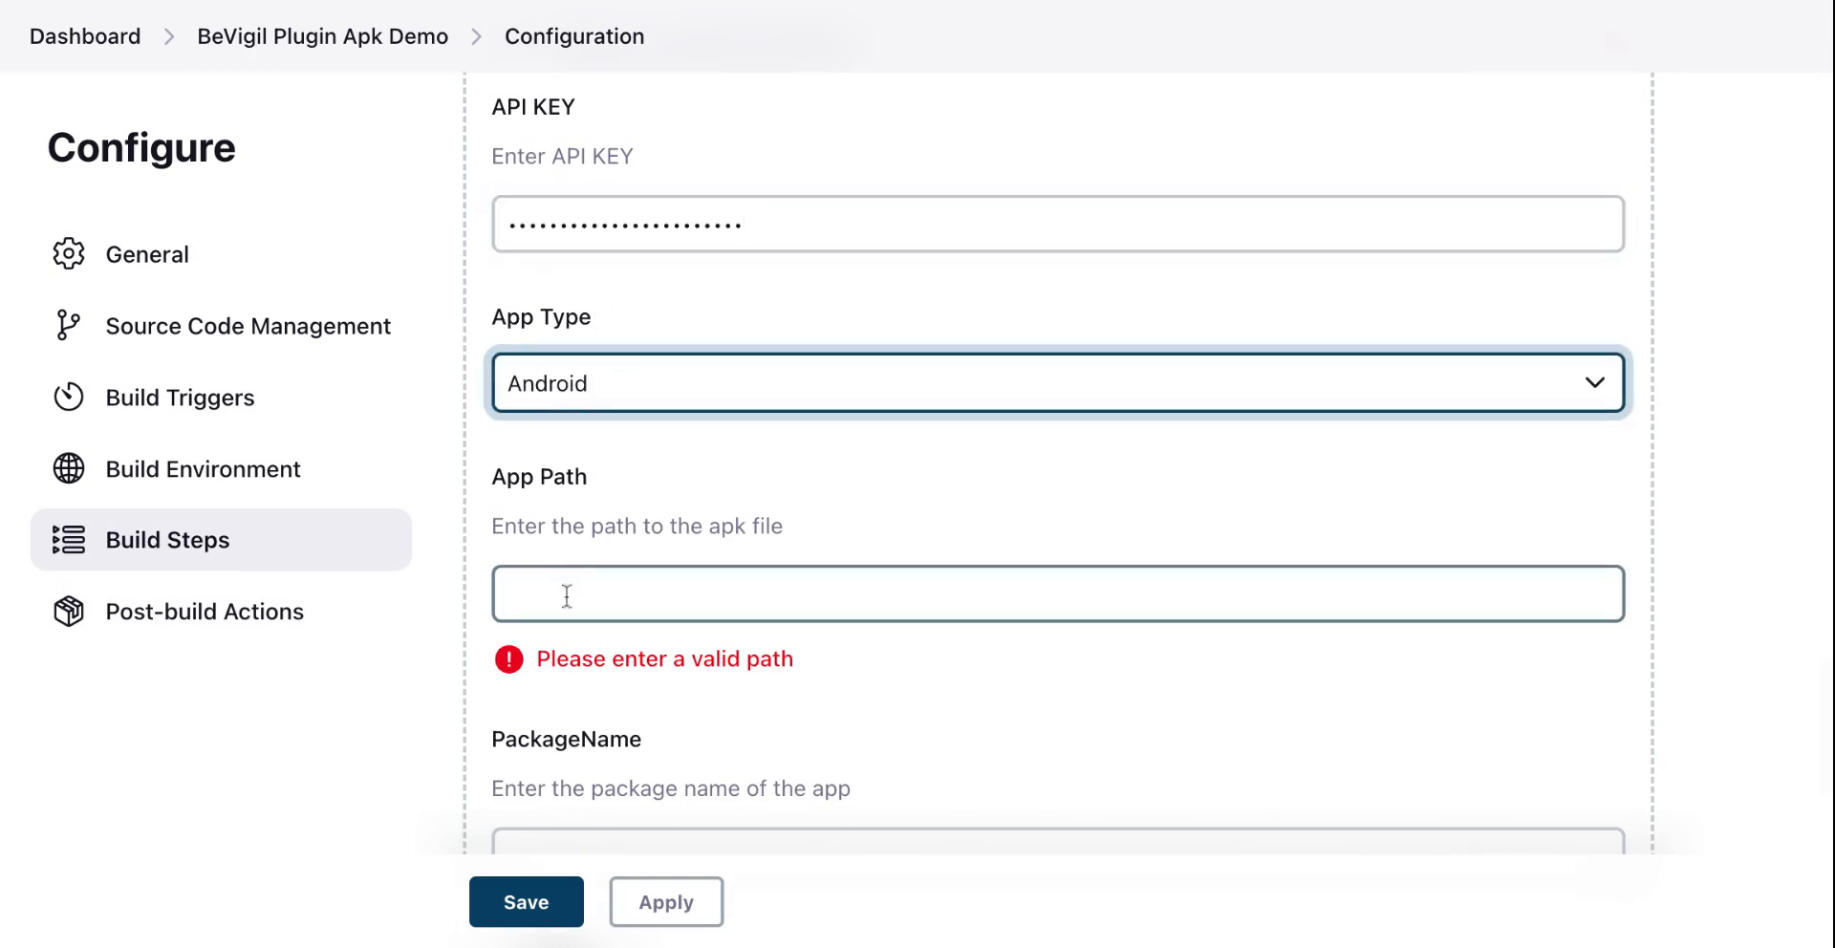
pyautogui.click(566, 598)
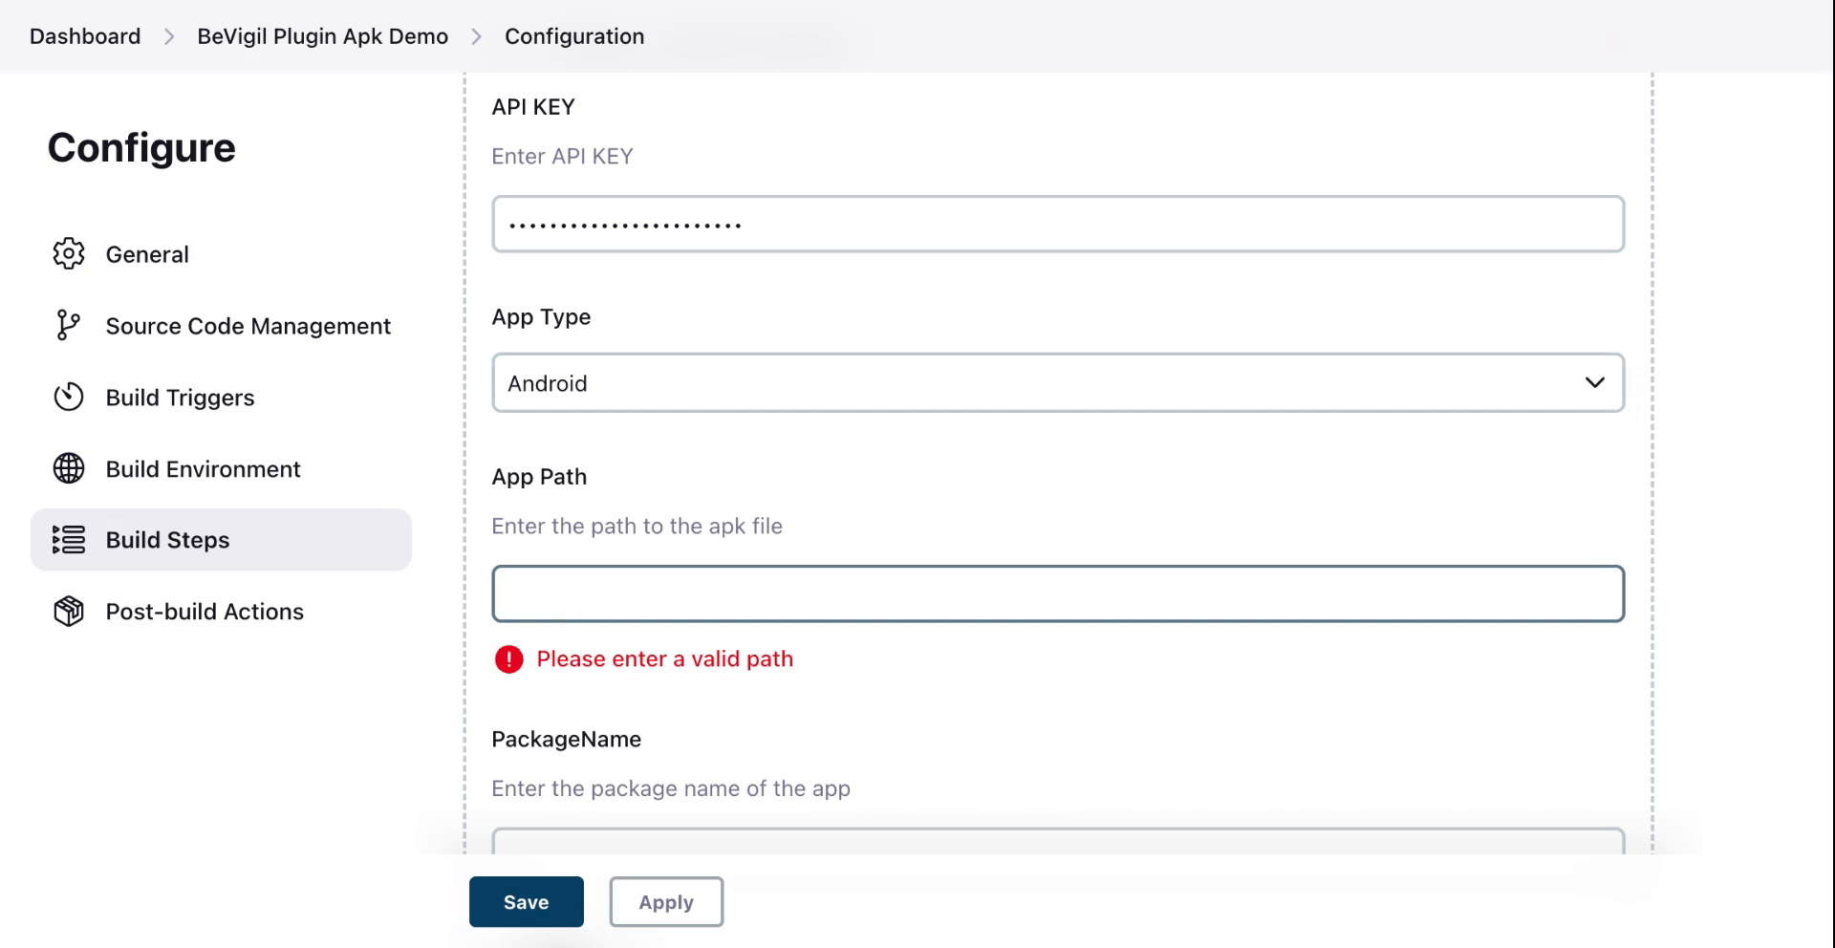
pyautogui.press('super+Tab')
pyautogui.click(597, 586)
pyautogui.press('super+v')
pyautogui.scroll(6, 597, 586)
pyautogui.scroll(3, 597, 586)
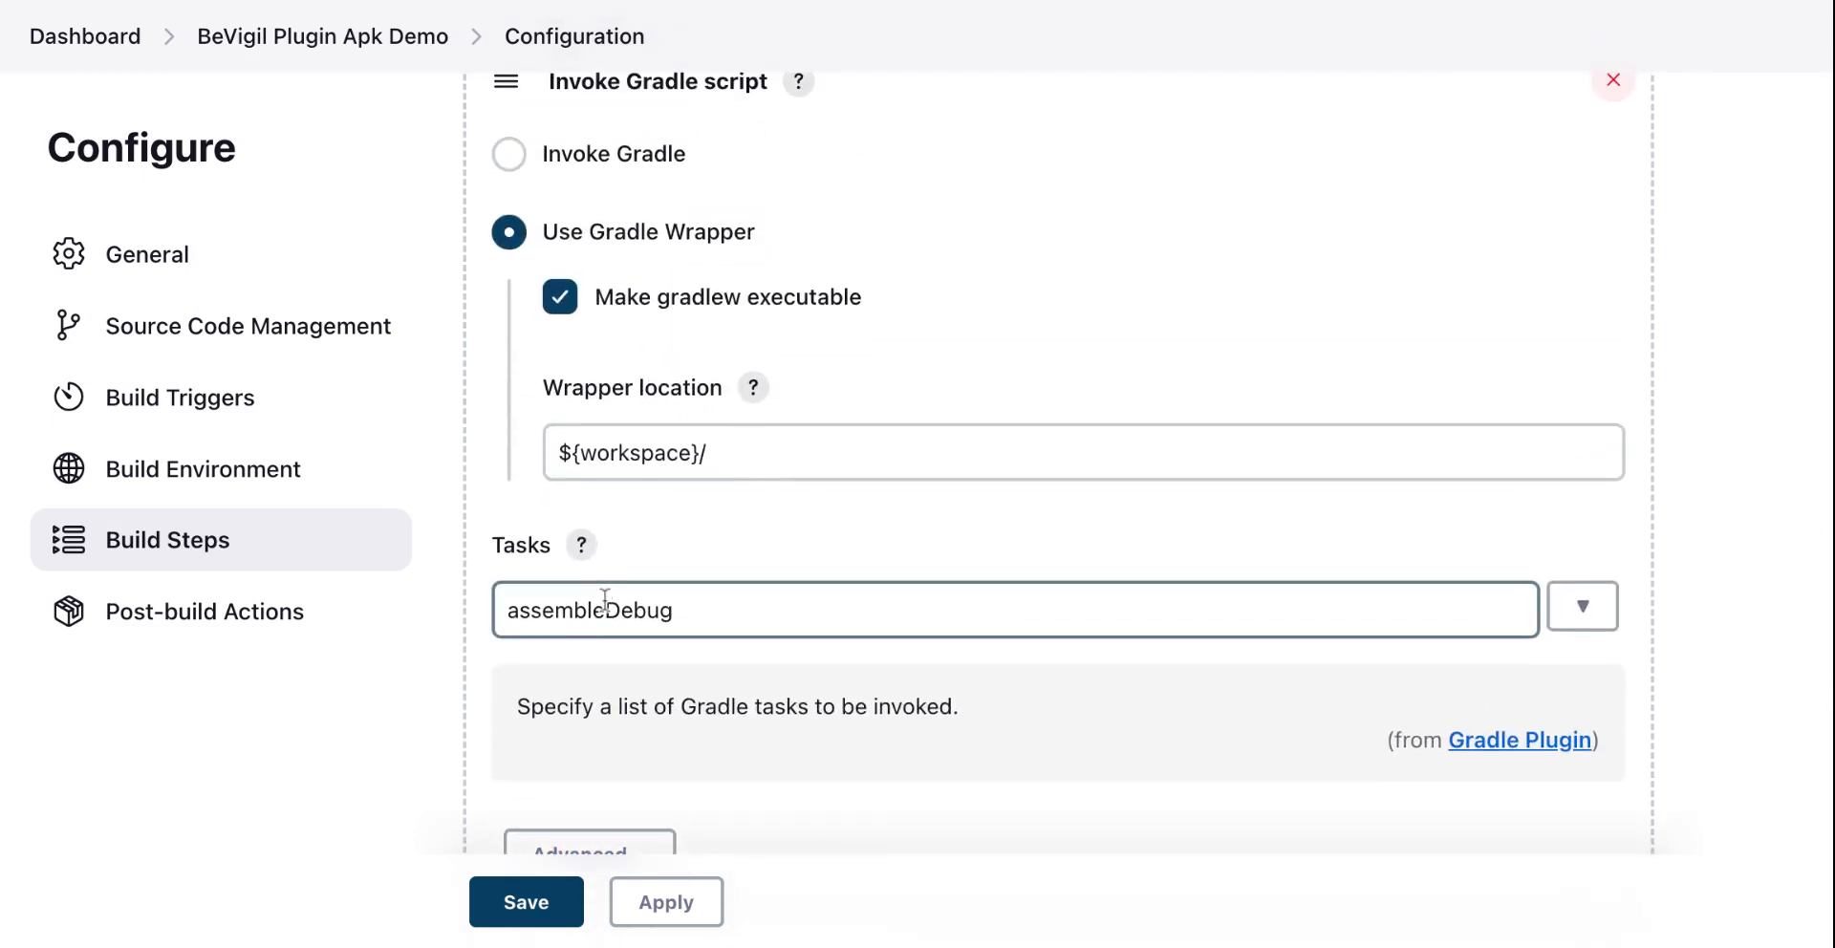
pyautogui.scroll(-1, 605, 599)
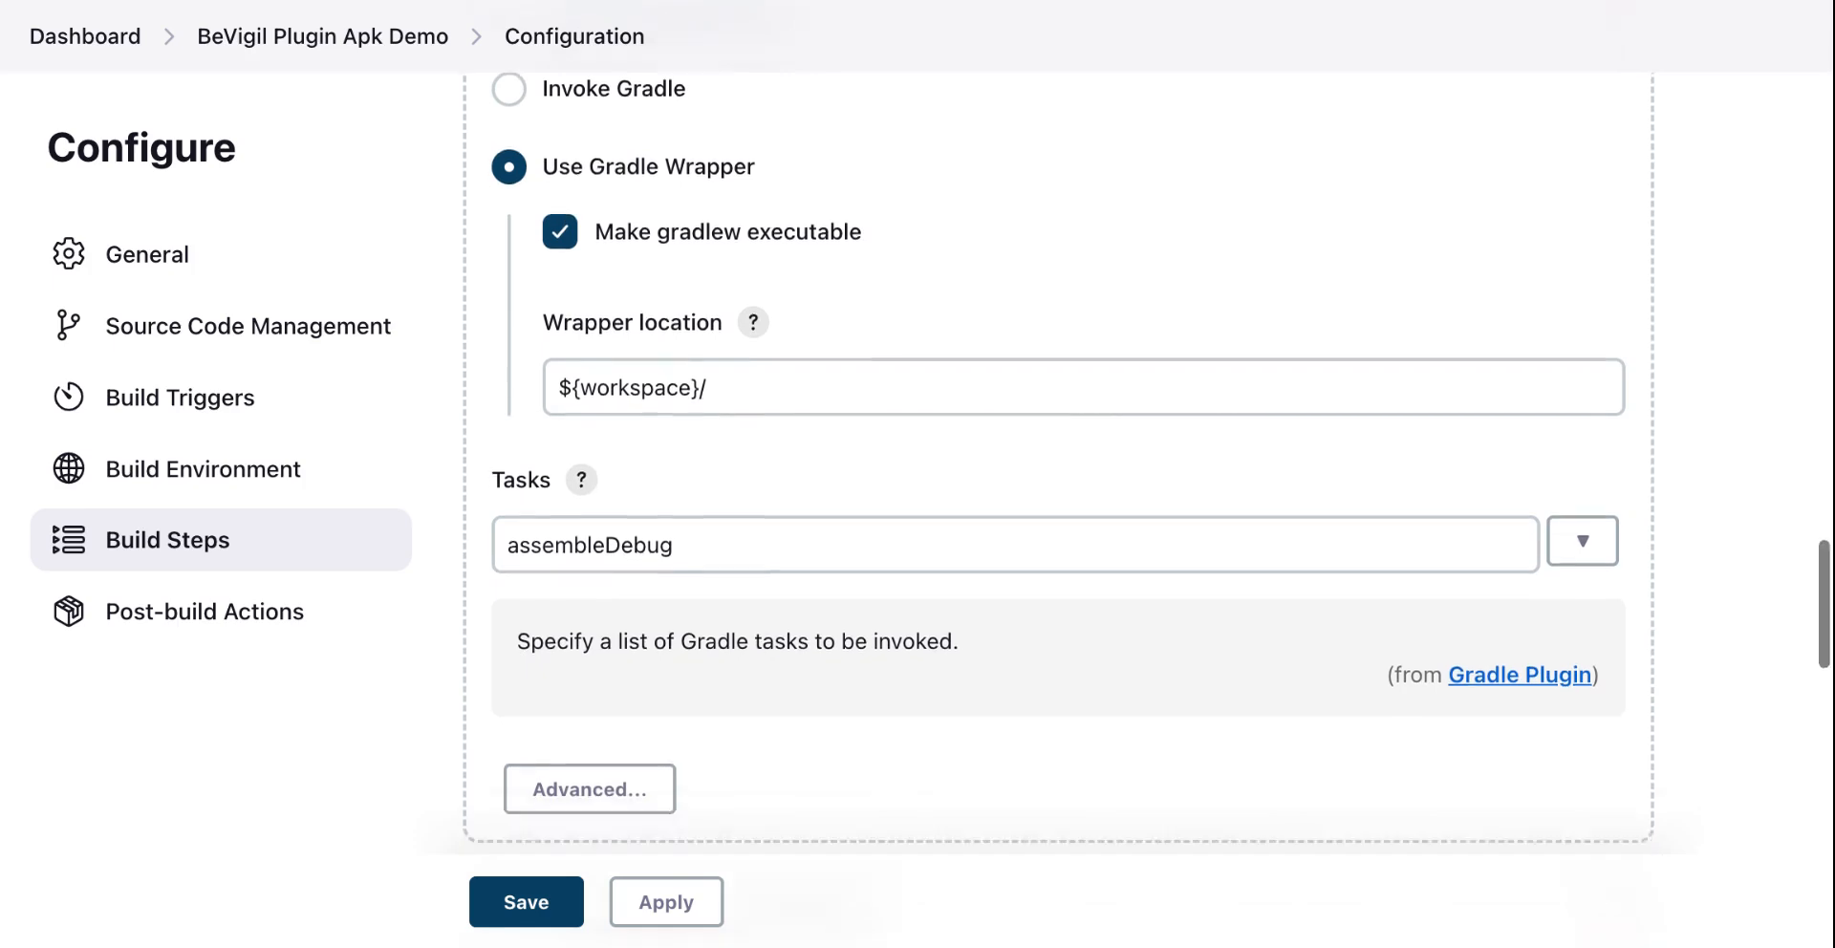
pyautogui.scroll(-9, 955, 478)
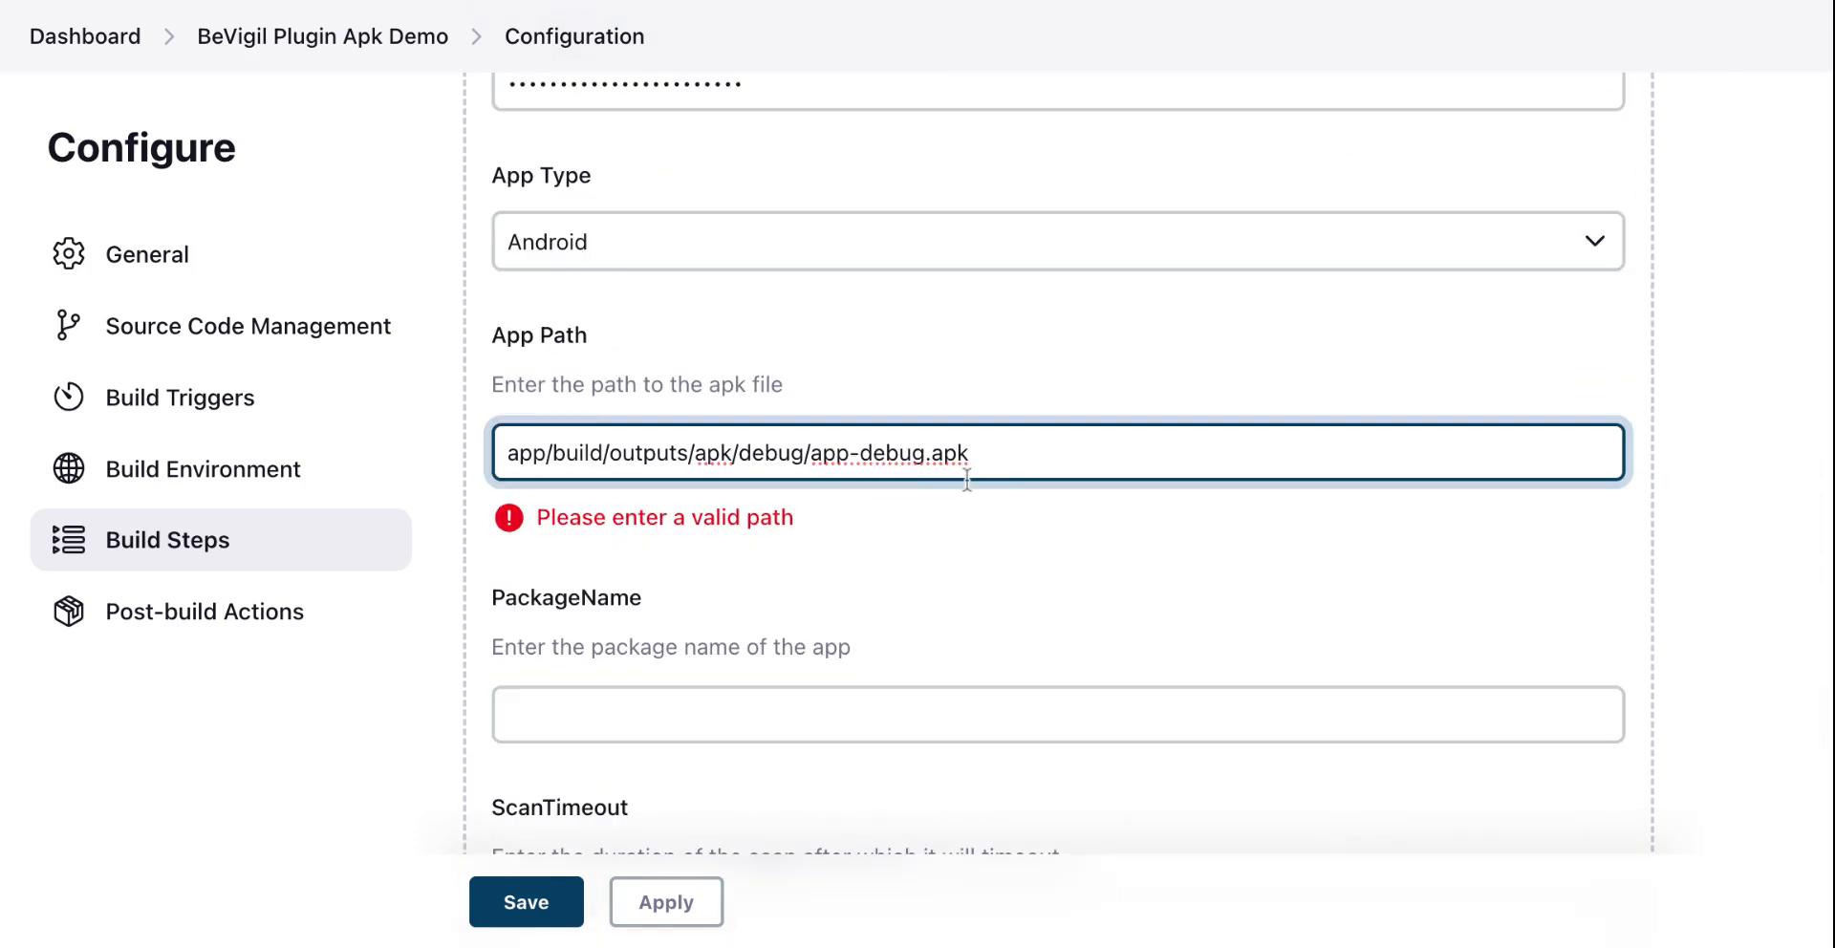
# Step: Set the package name to de.markusfisch.android.binaryeye
pyautogui.click(578, 734)
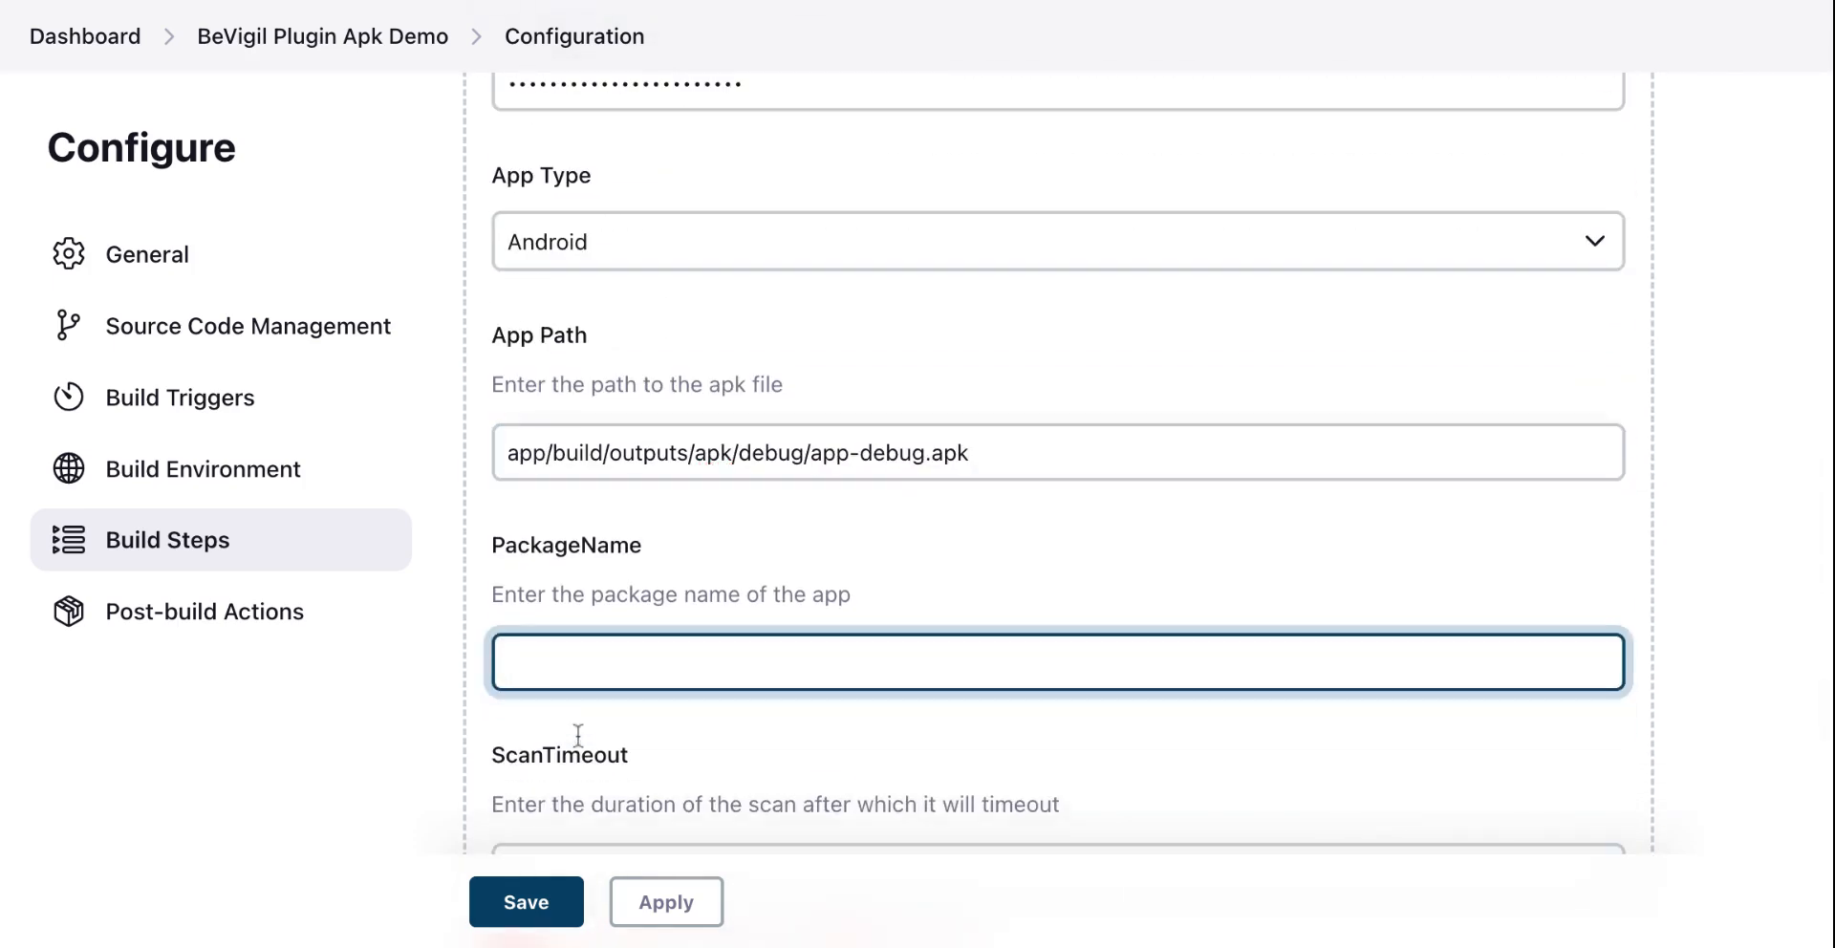
pyautogui.click(713, 575)
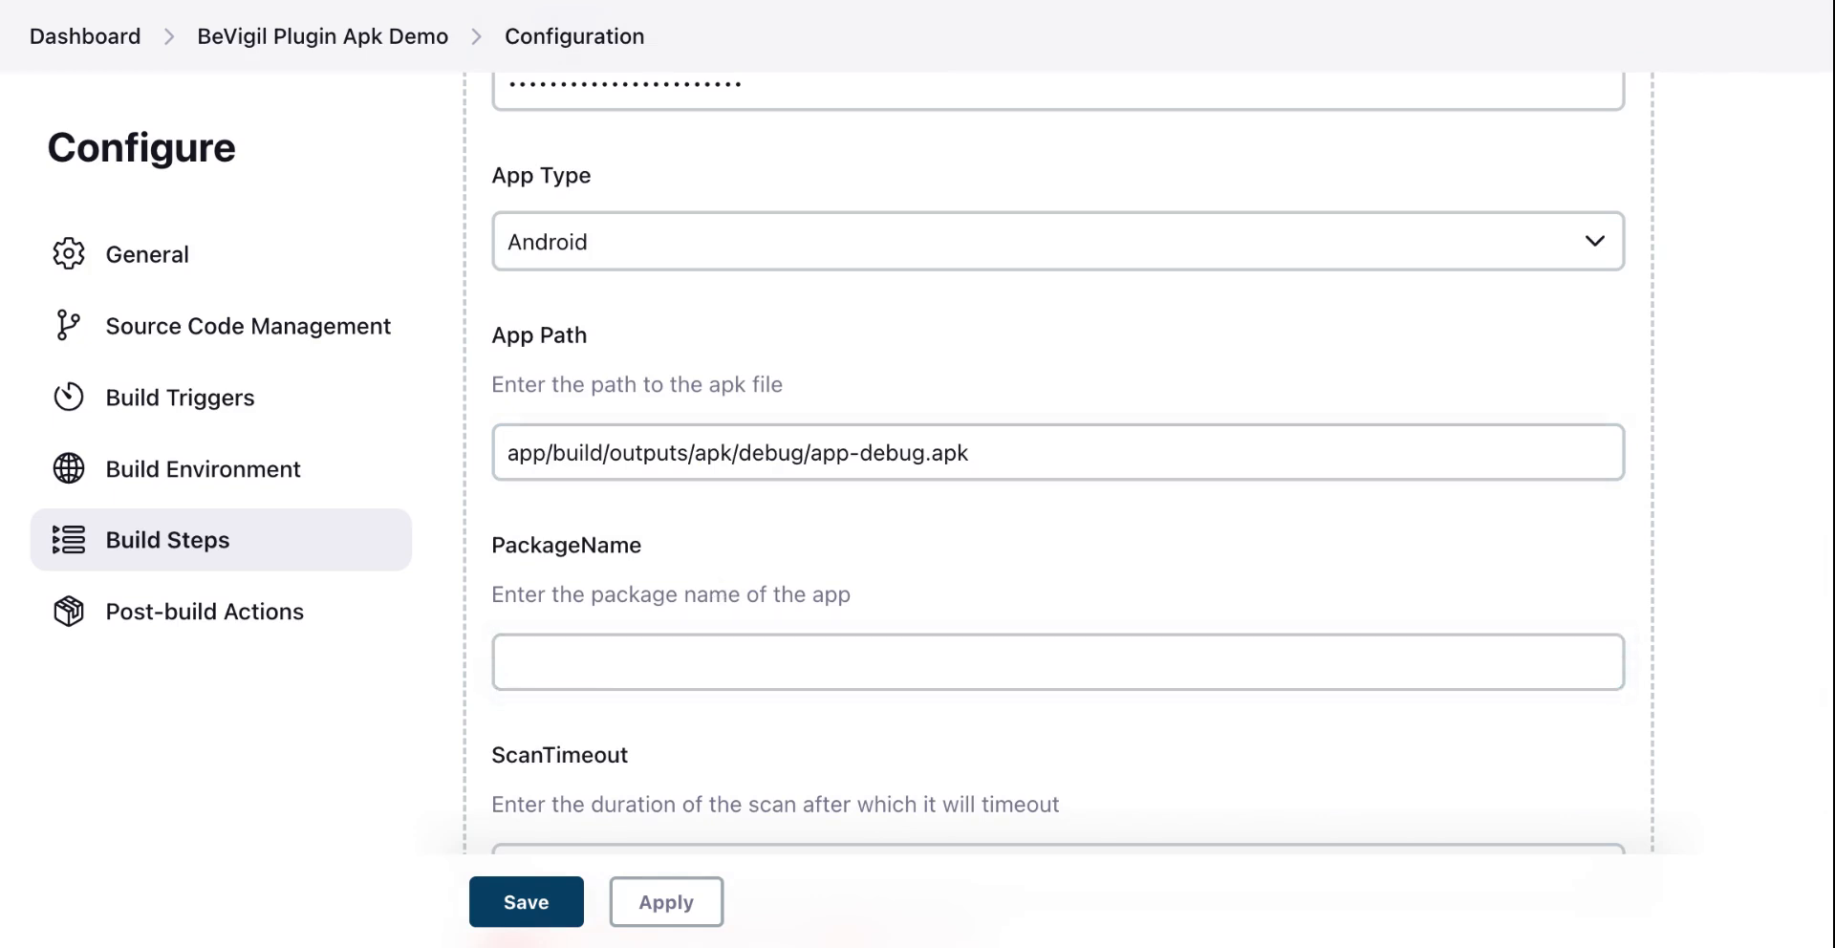
pyautogui.press('Tab')
pyautogui.write('de.markusfisch.android.binaryeye')
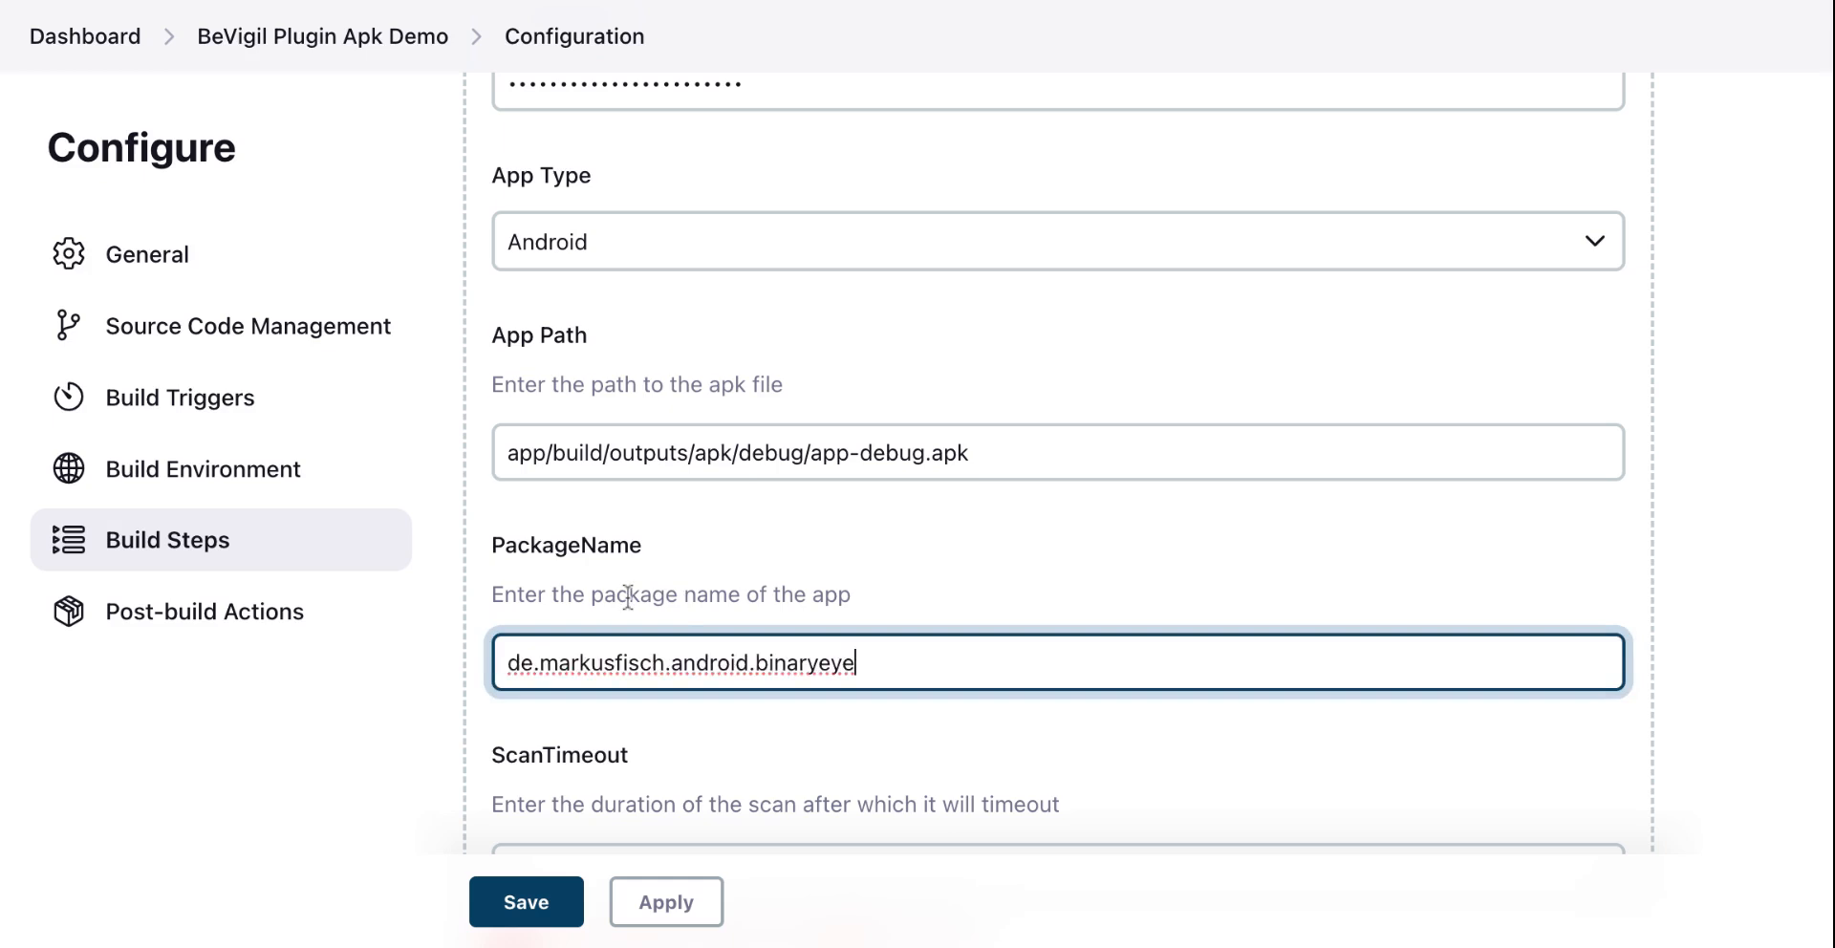
# Step: Set the scan timeout to 20
pyautogui.scroll(-3, 626, 595)
pyautogui.click(579, 660)
pyautogui.write('20')
pyautogui.scroll(-5, 662, 516)
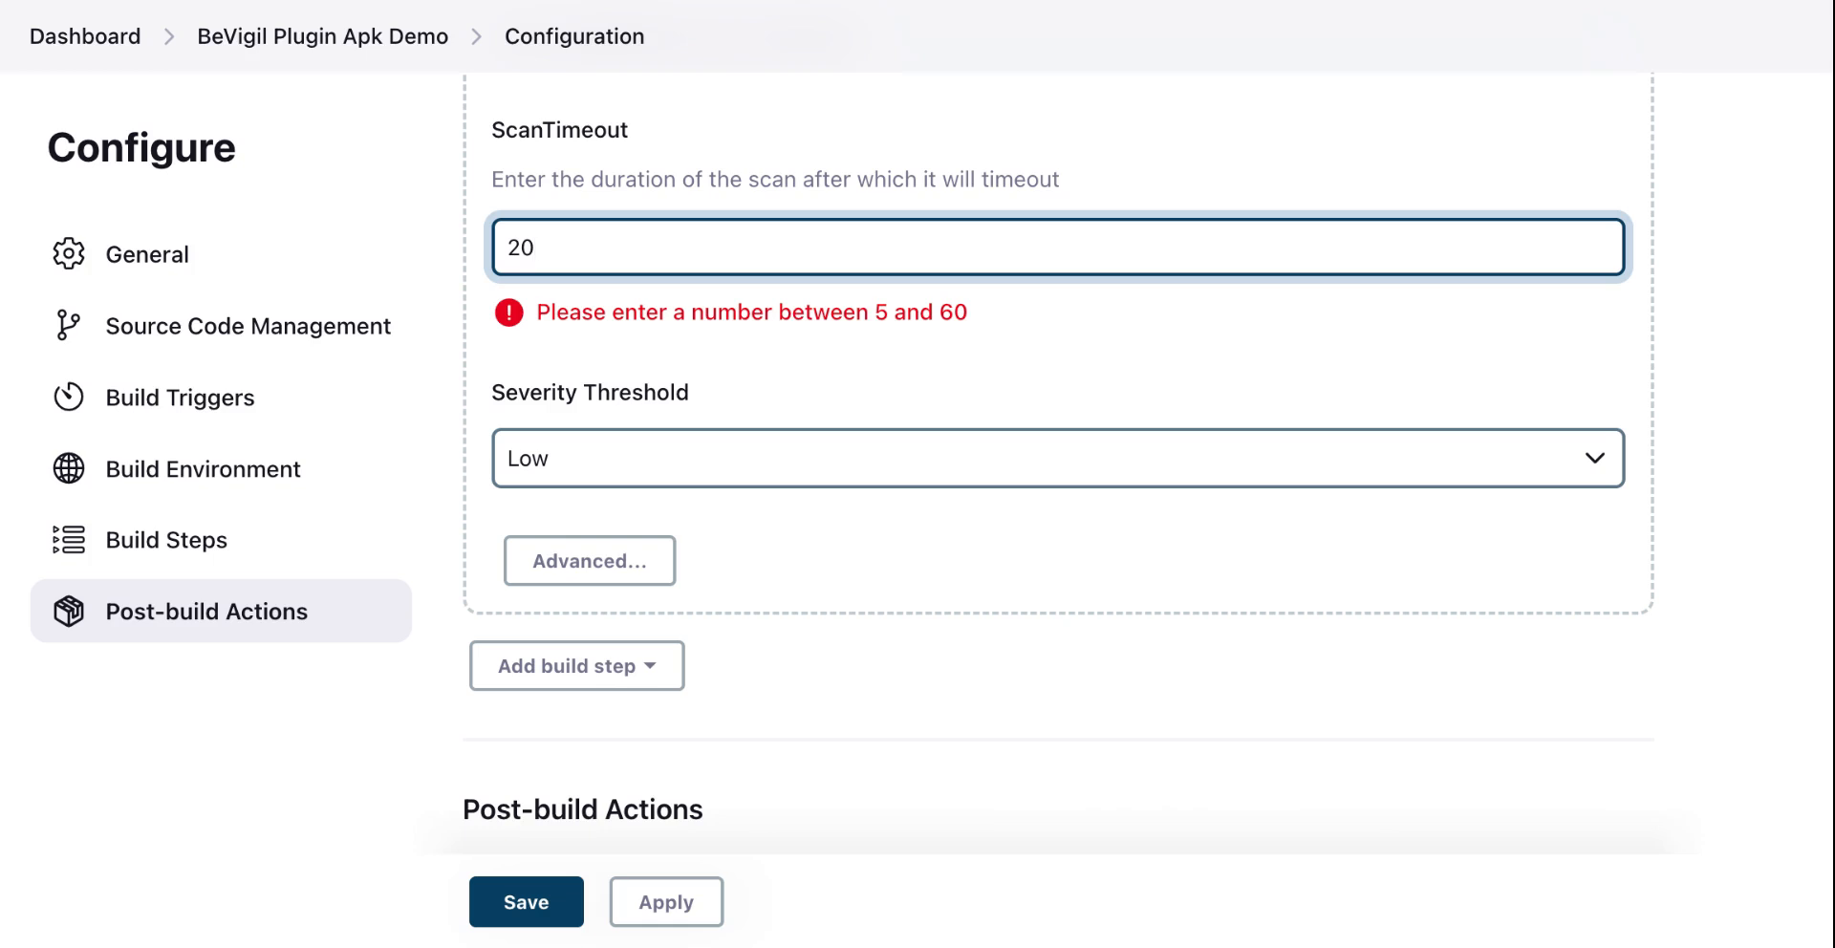
pyautogui.press('Tab')
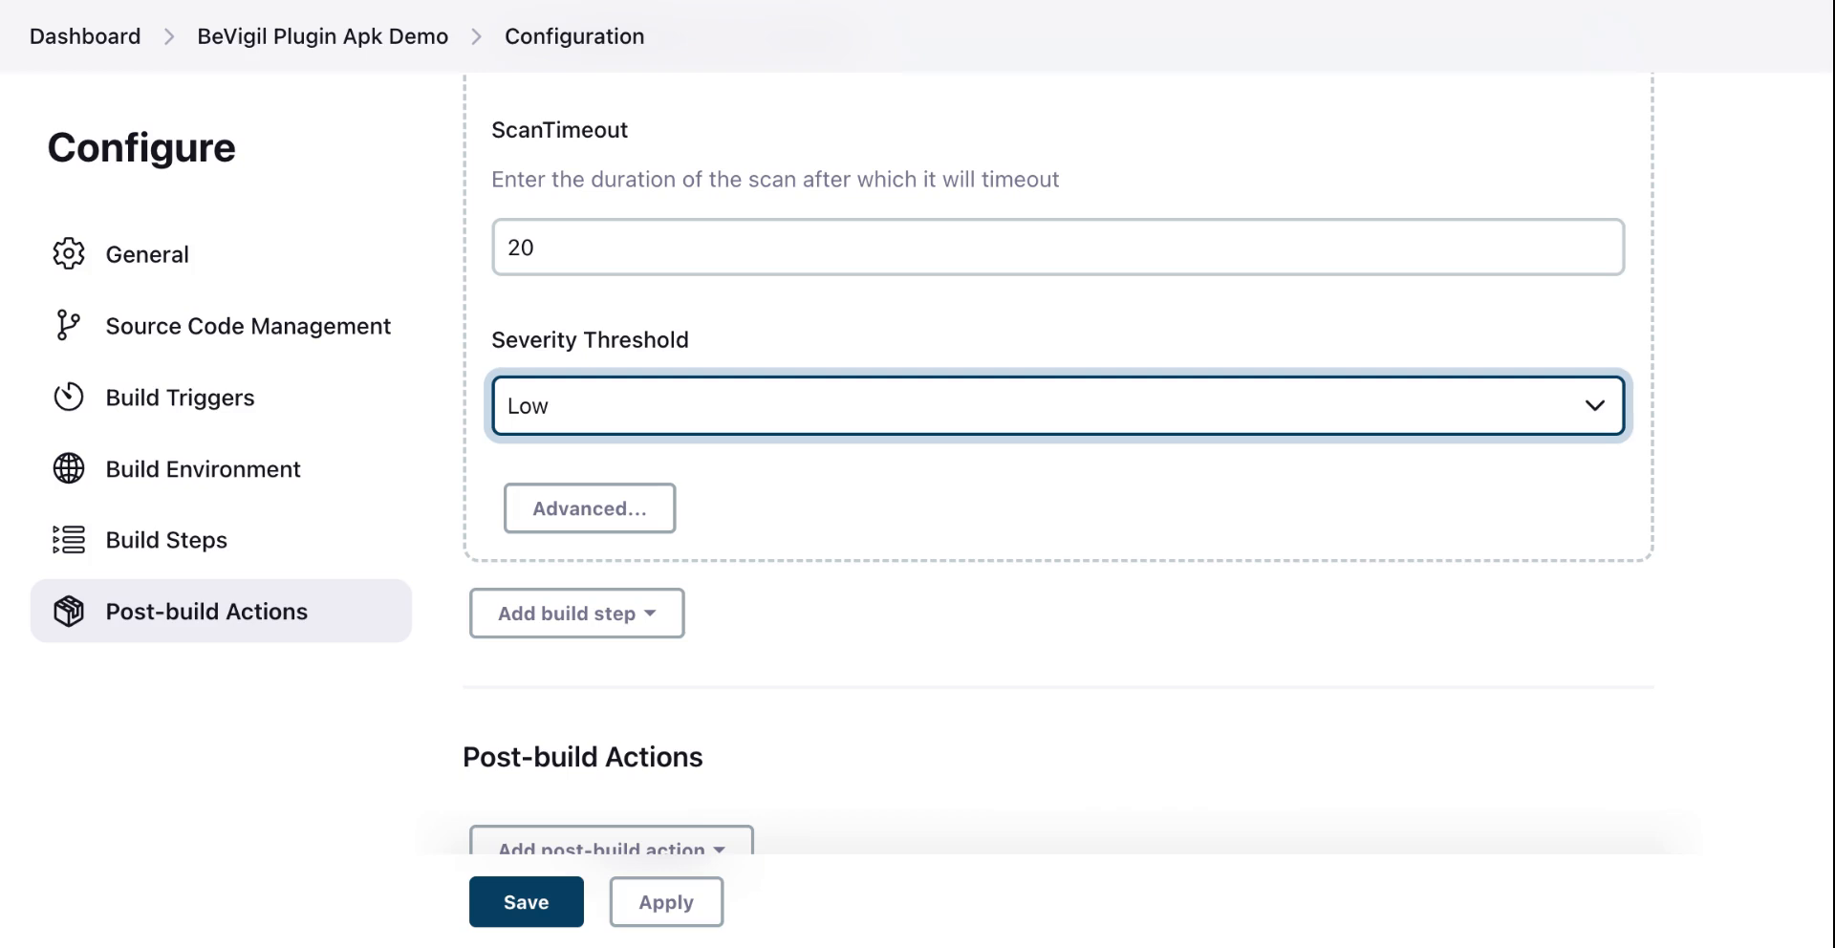
# Step: Apply and save the job configuration
pyautogui.scroll(-3, 823, 359)
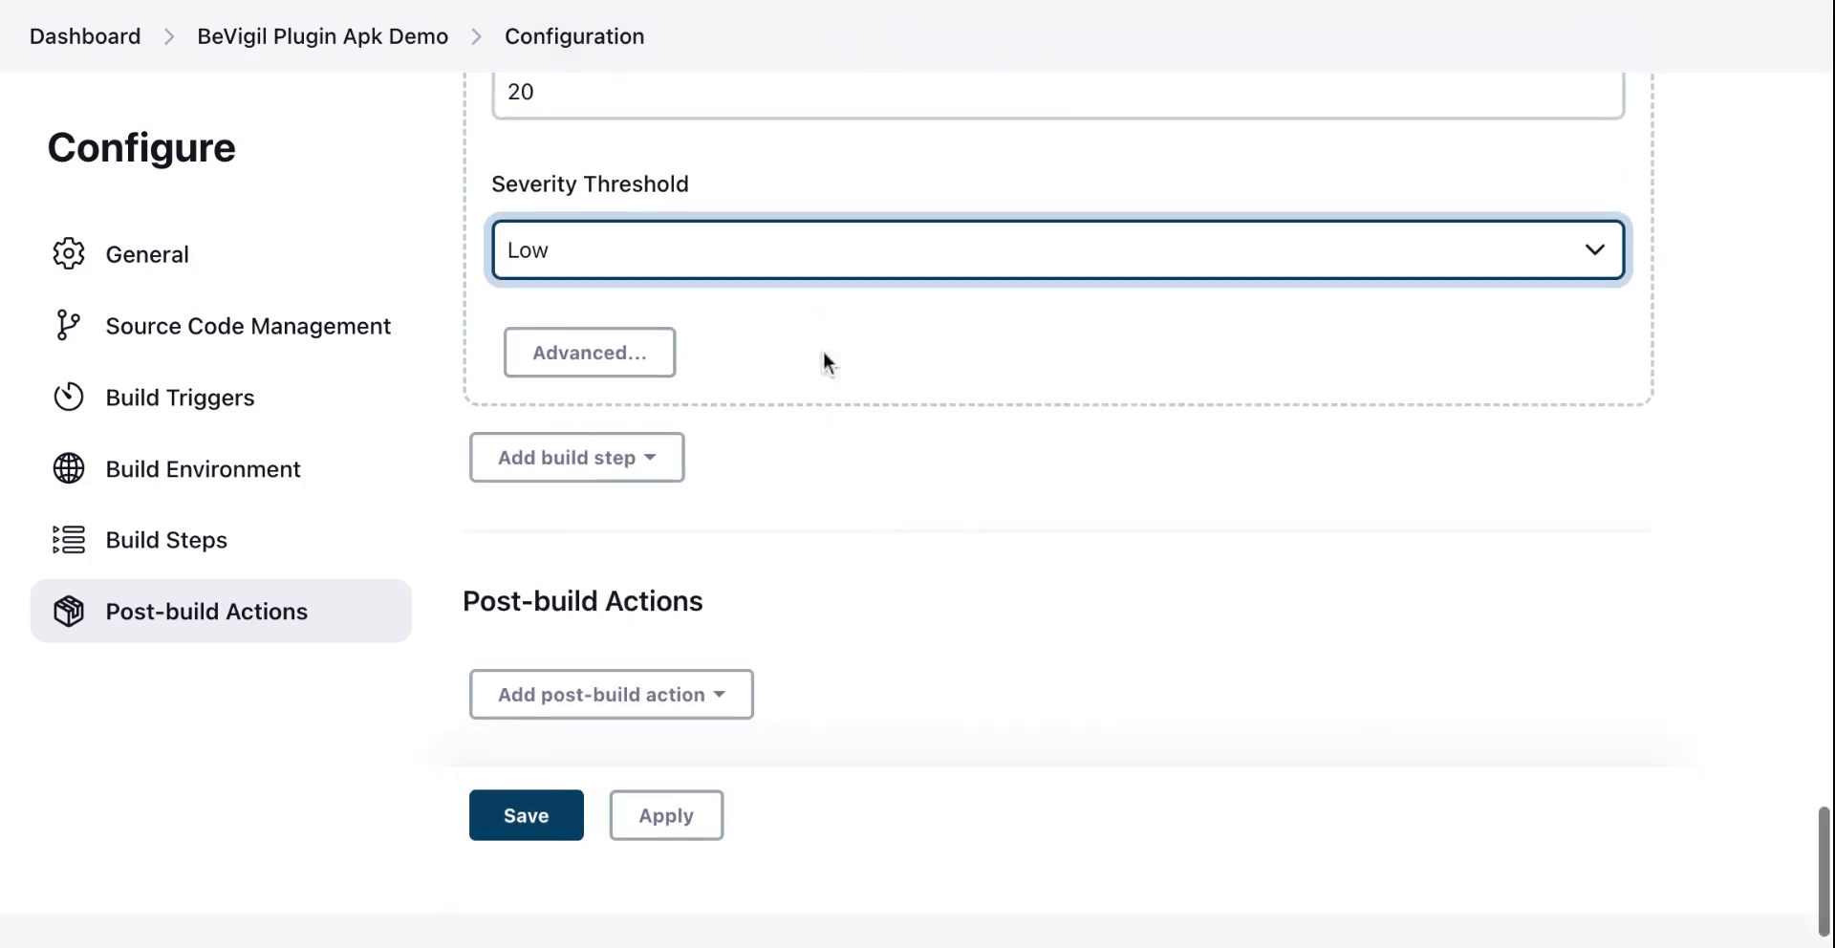
pyautogui.scroll(20, 822, 362)
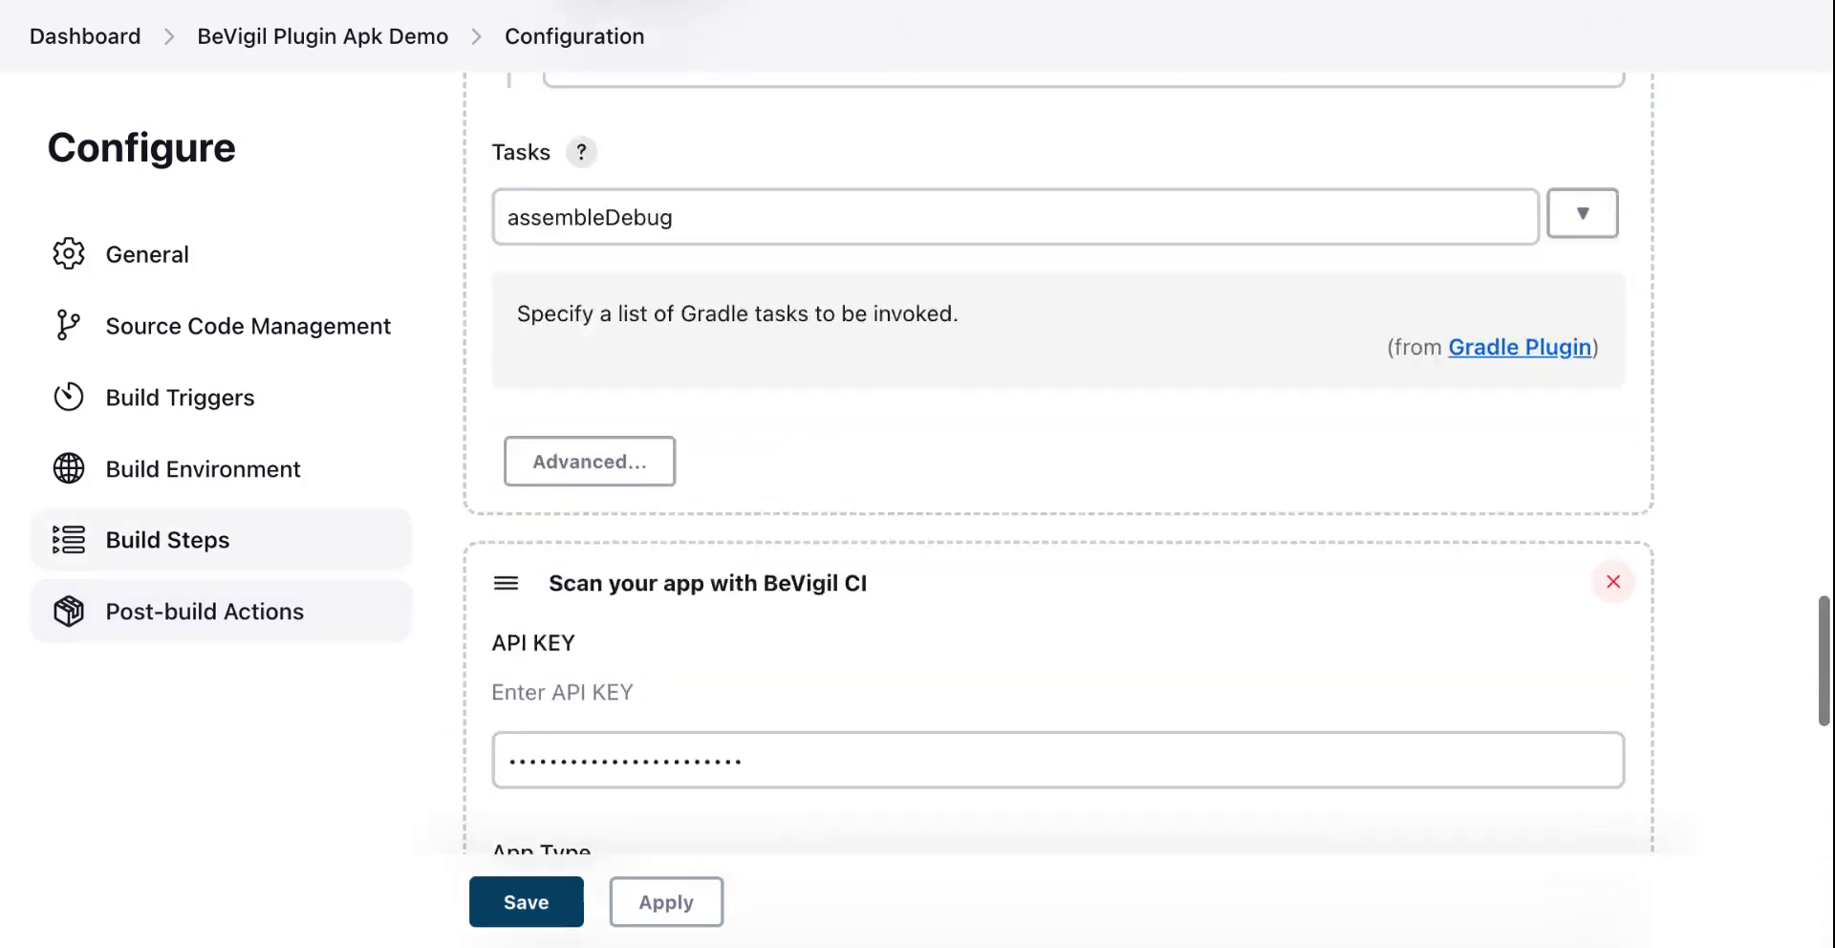
pyautogui.scroll(-20, 704, 860)
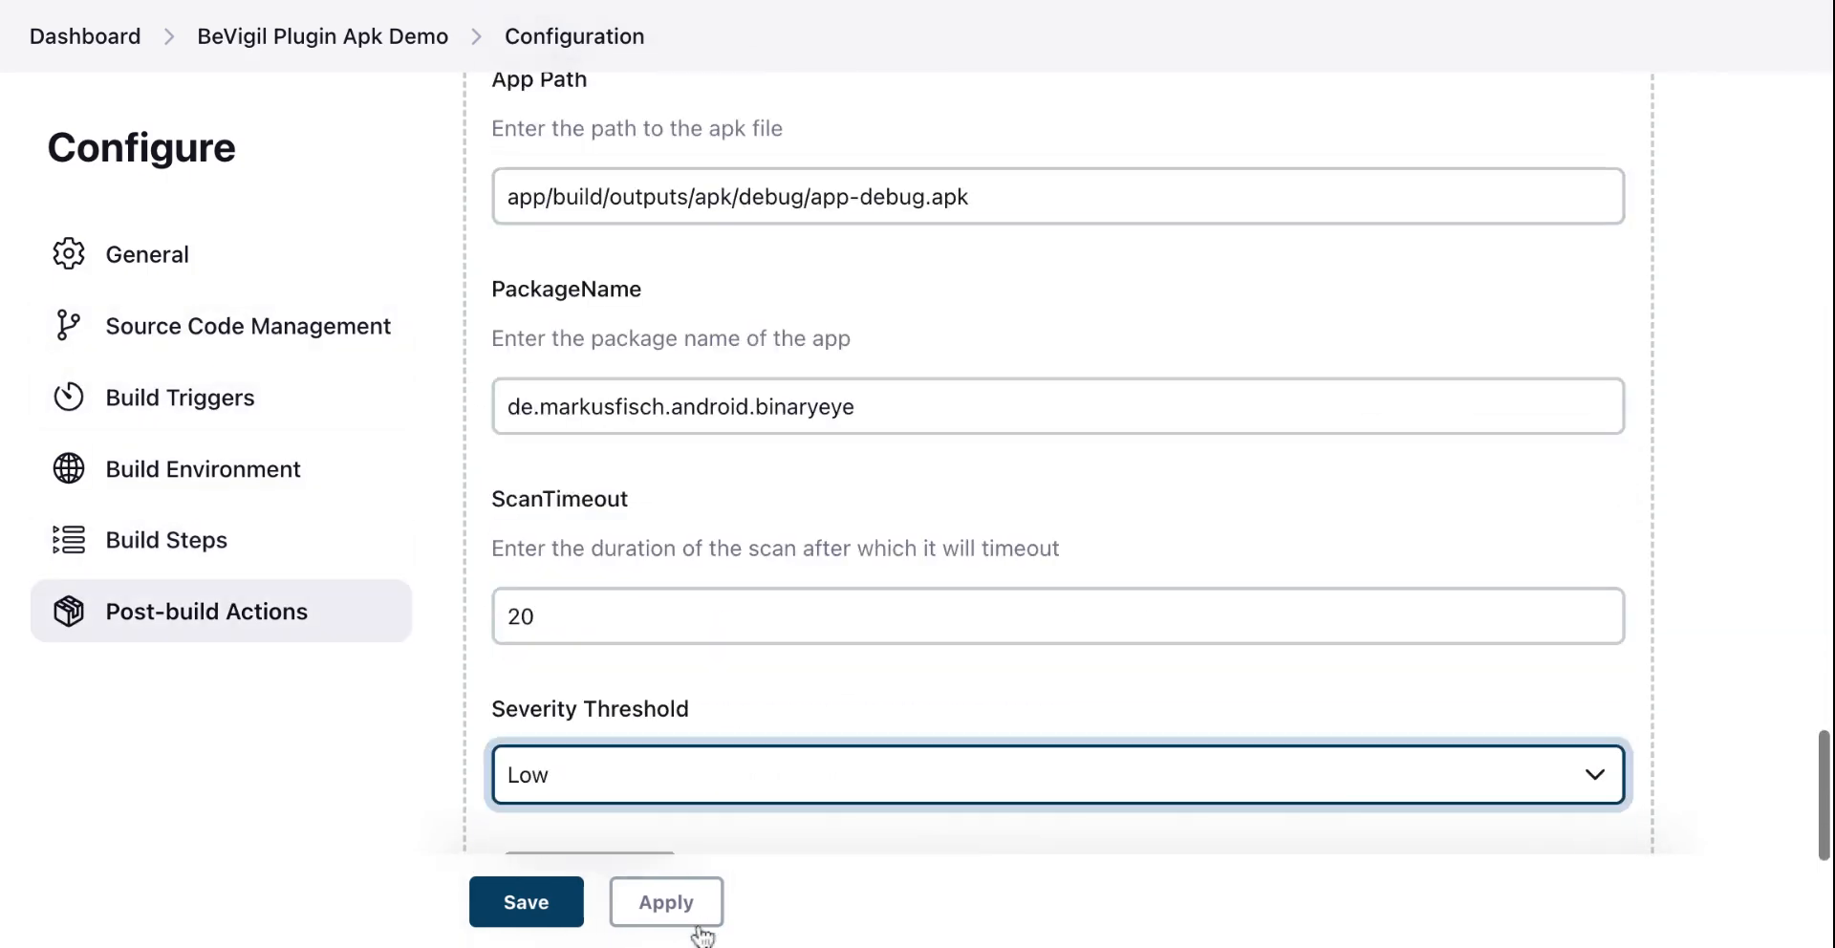
pyautogui.scroll(-10, 737, 684)
pyautogui.click(664, 755)
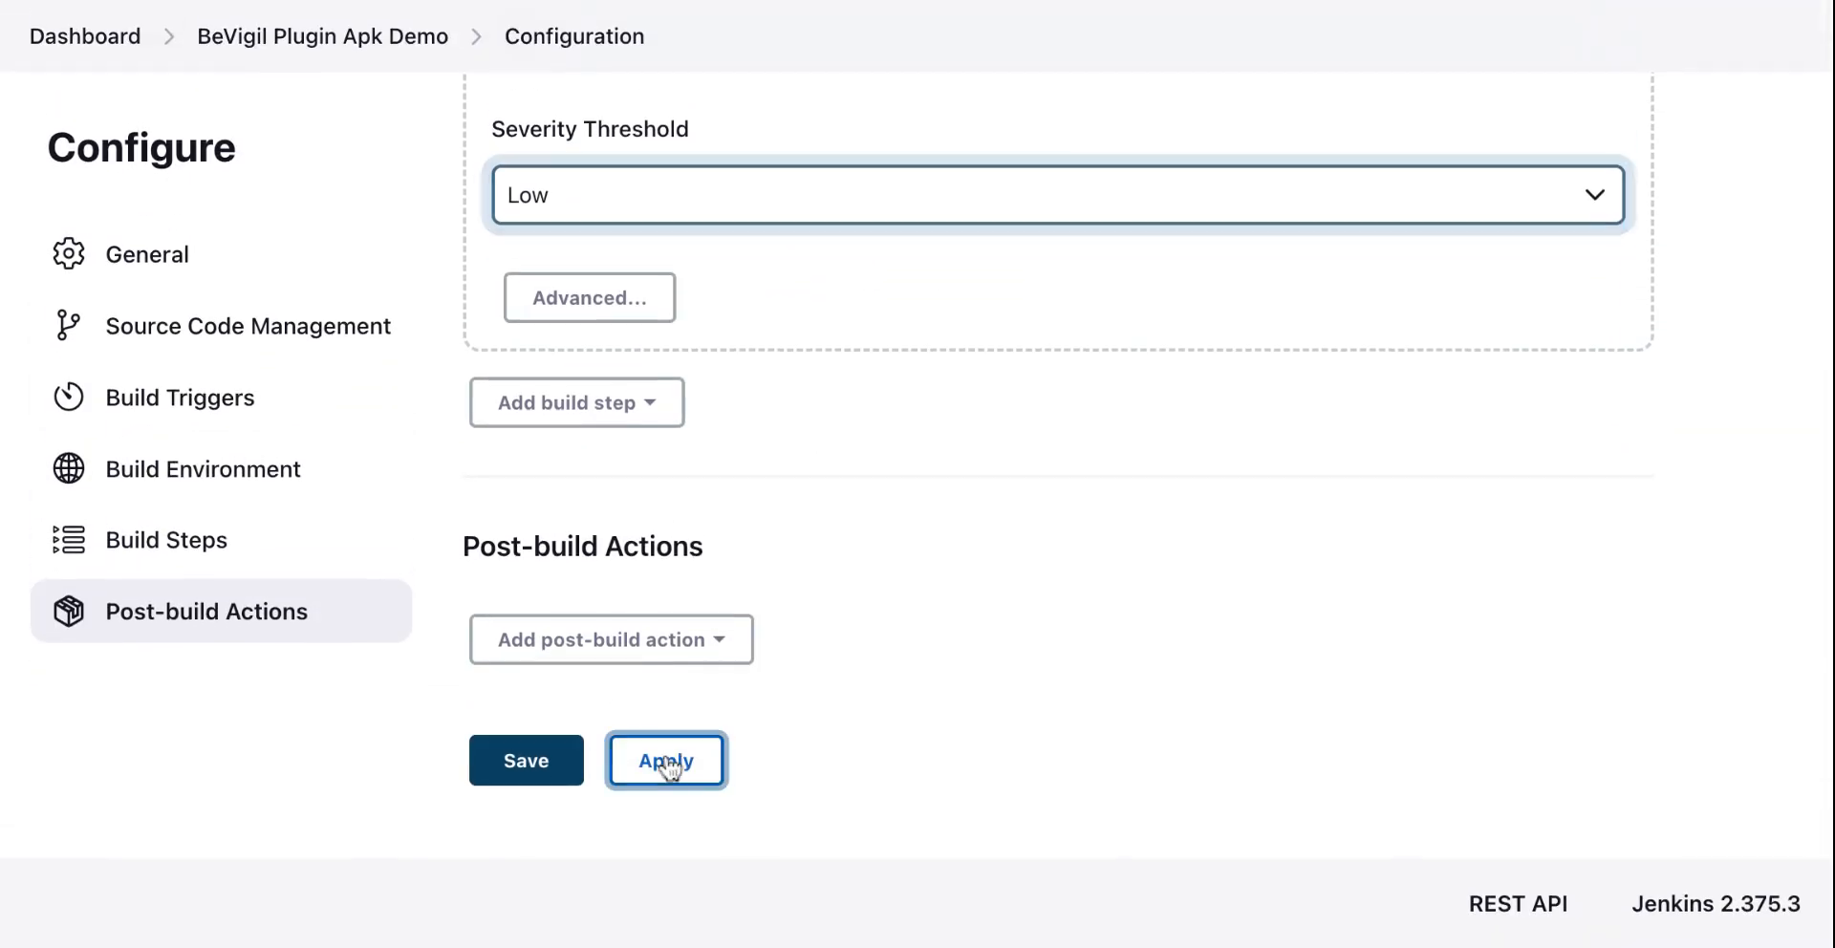
pyautogui.click(535, 766)
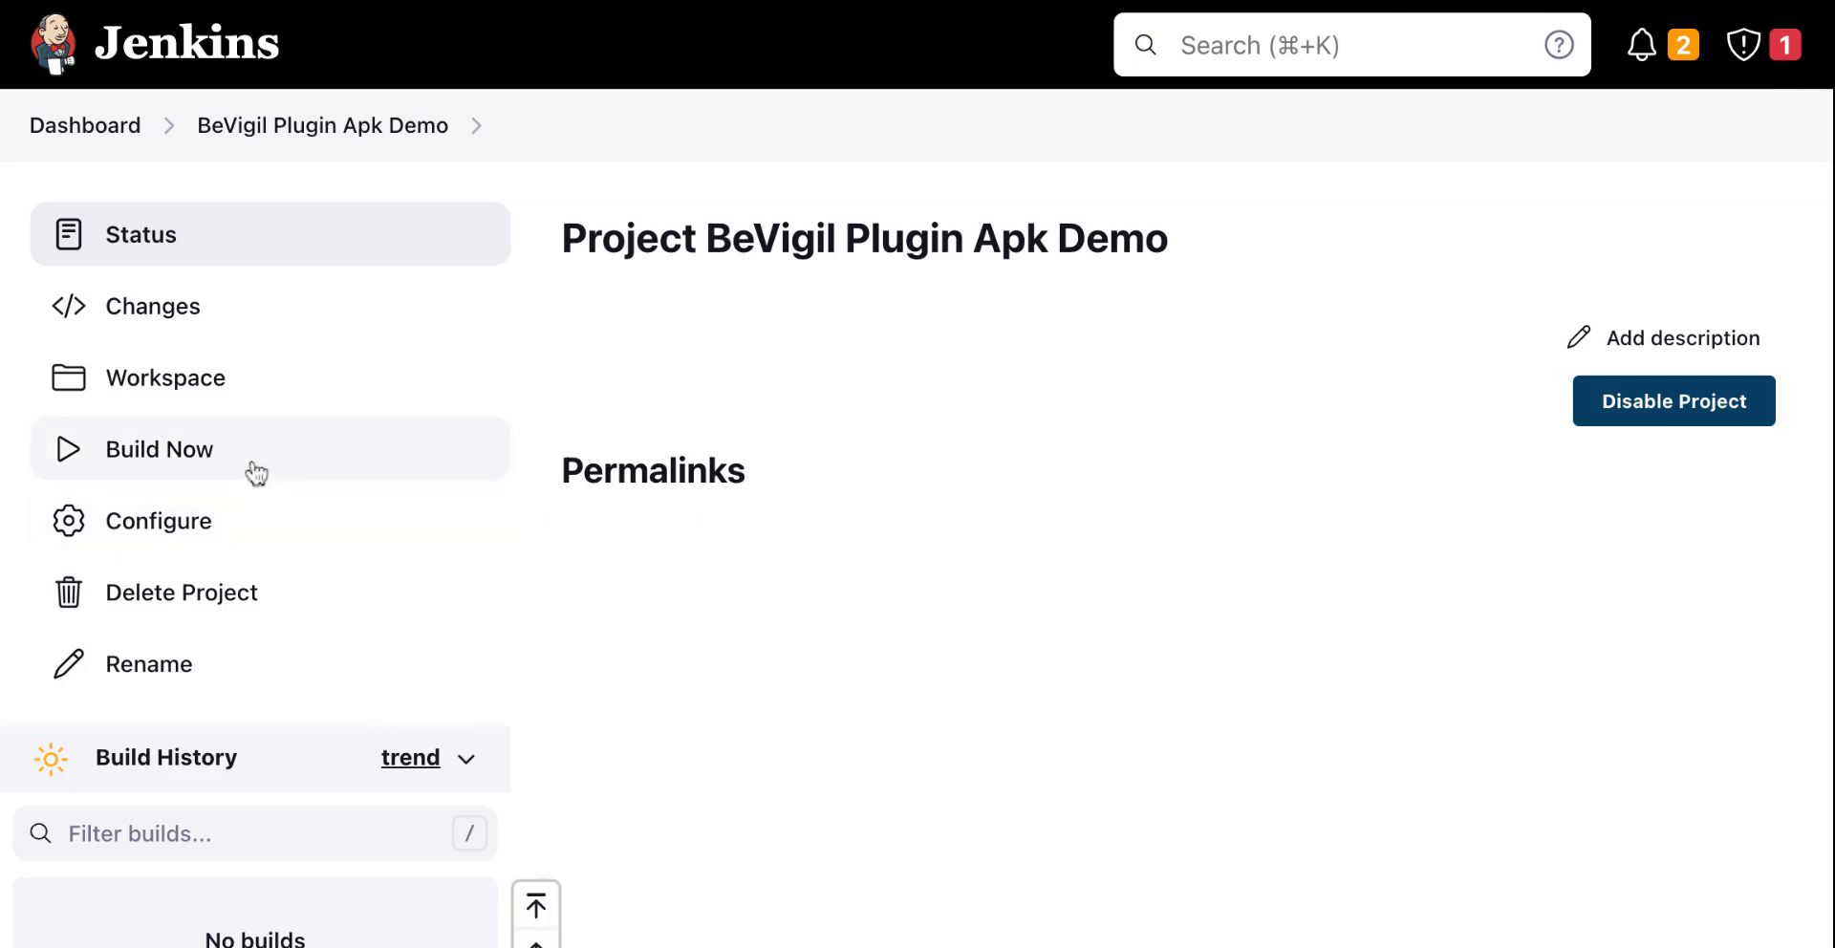
# Step: Start a build of the BeVigil Plugin Apk Demo project
pyautogui.click(170, 472)
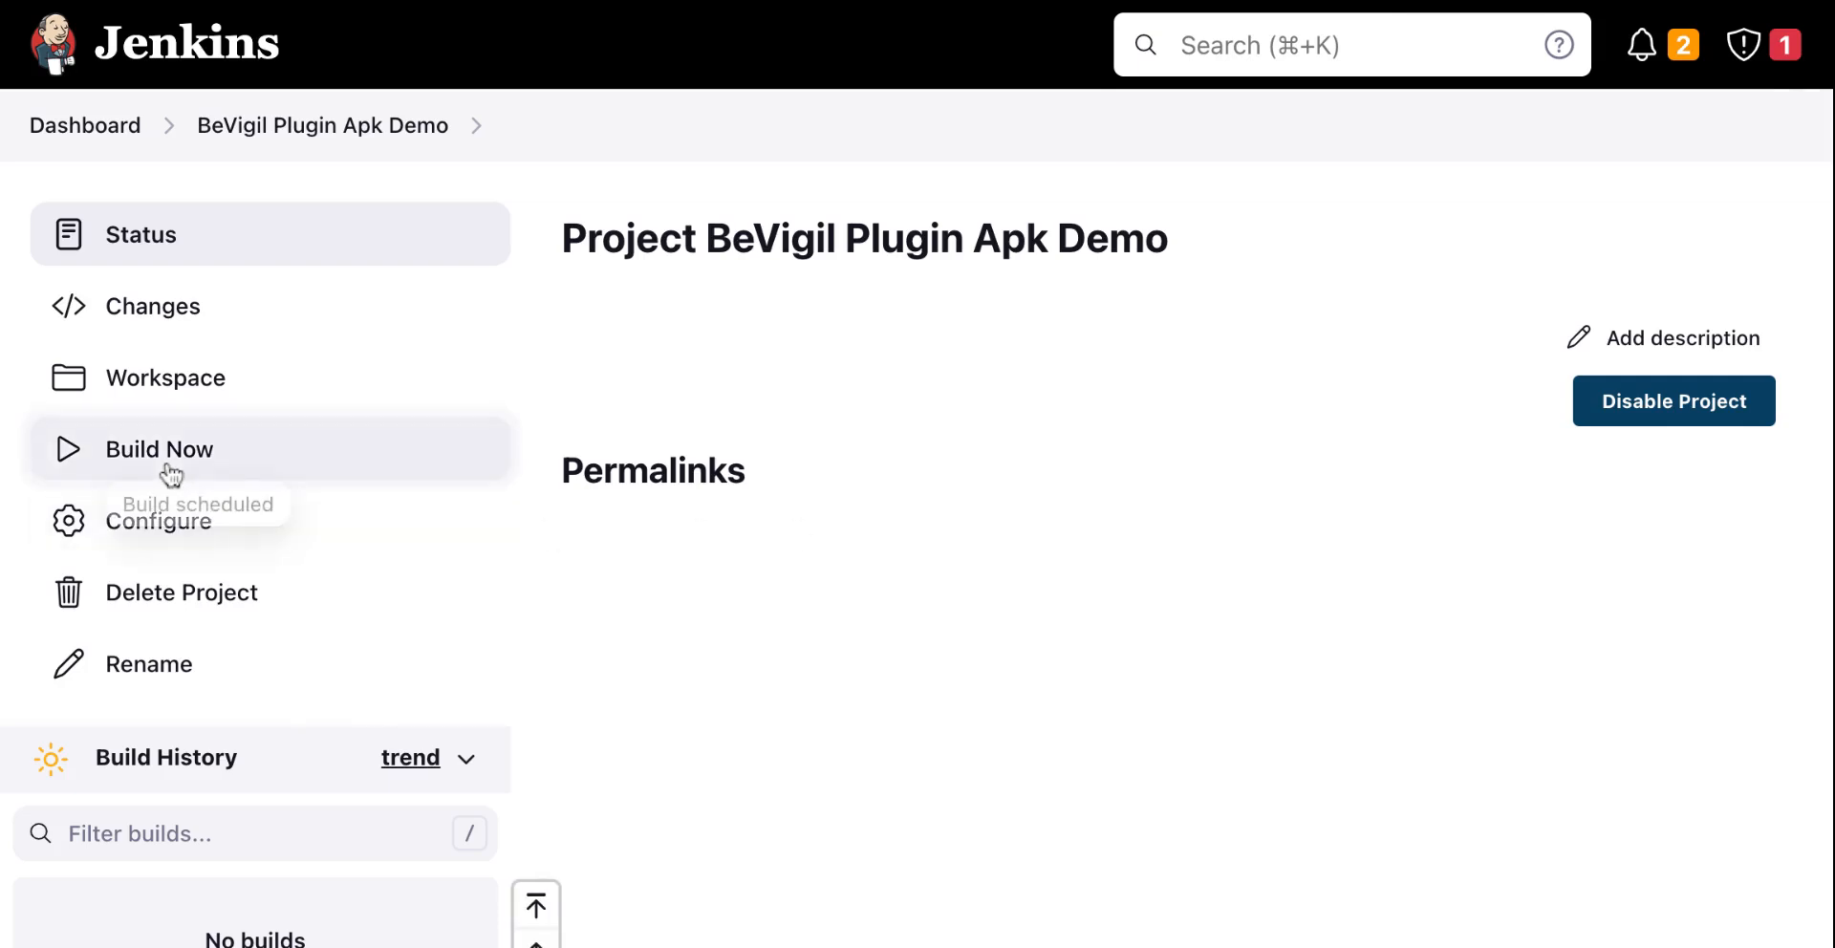
pyautogui.scroll(-3, 863, 538)
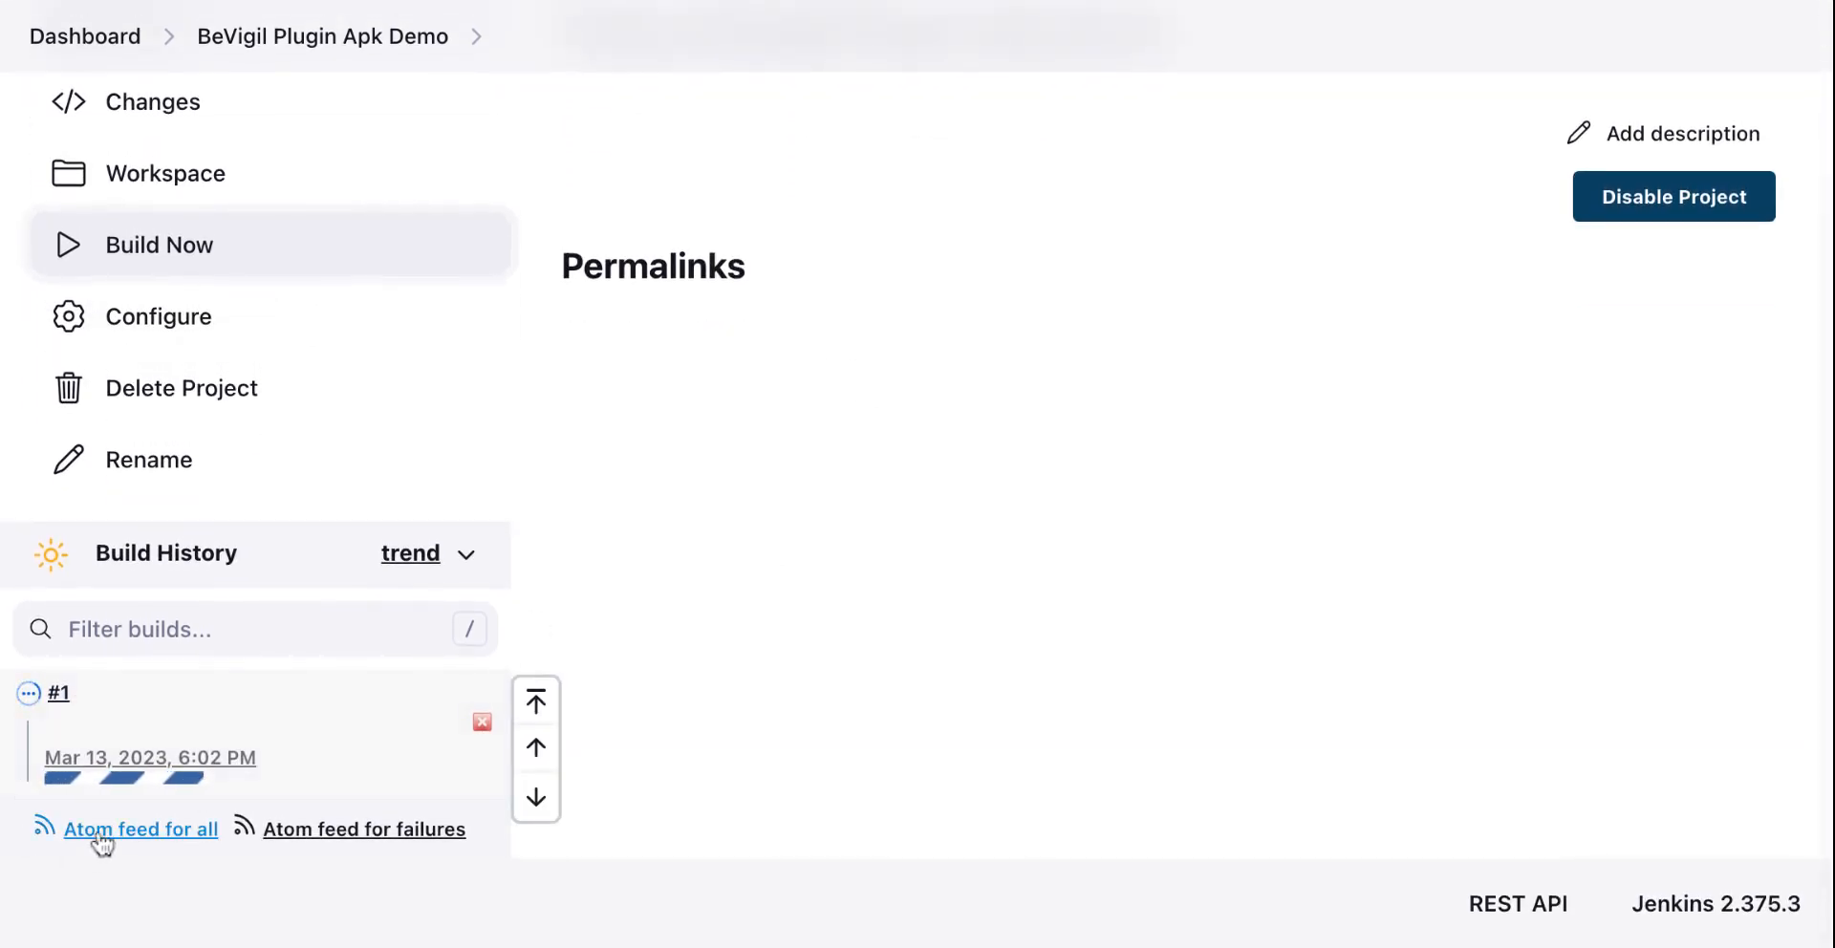
# Step: Open the console output of build #1 and read through the build log and BeVigil scan report summary
pyautogui.click(58, 694)
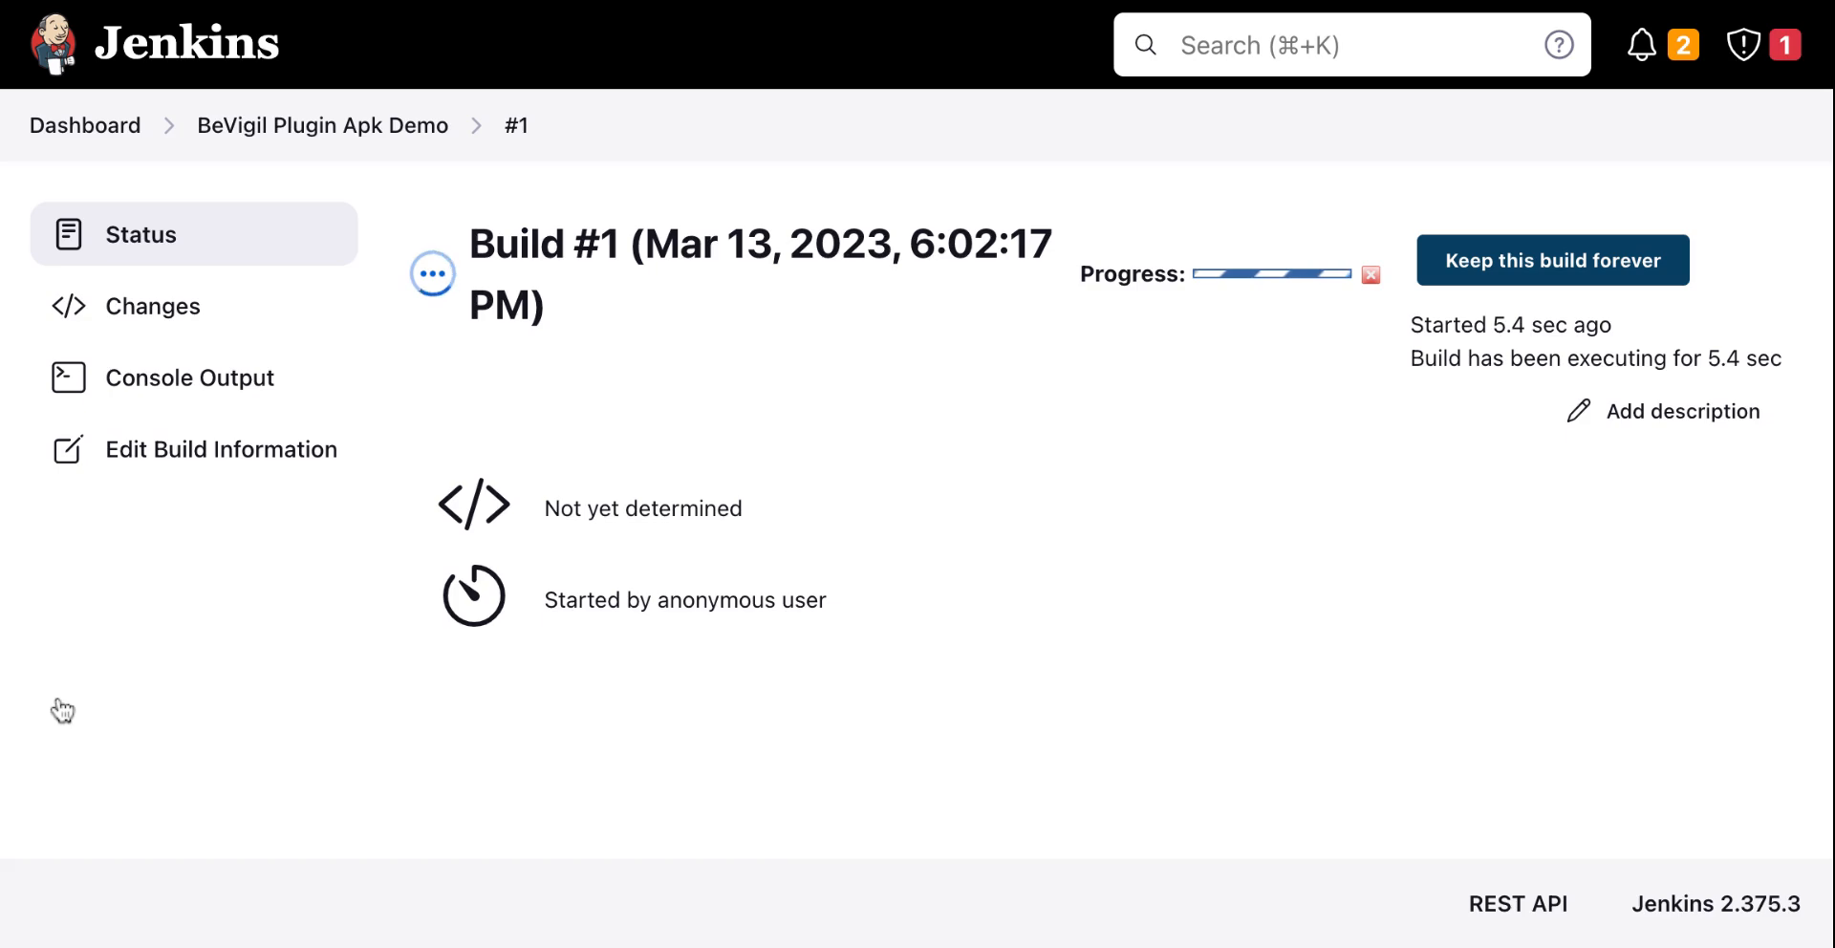
pyautogui.click(214, 390)
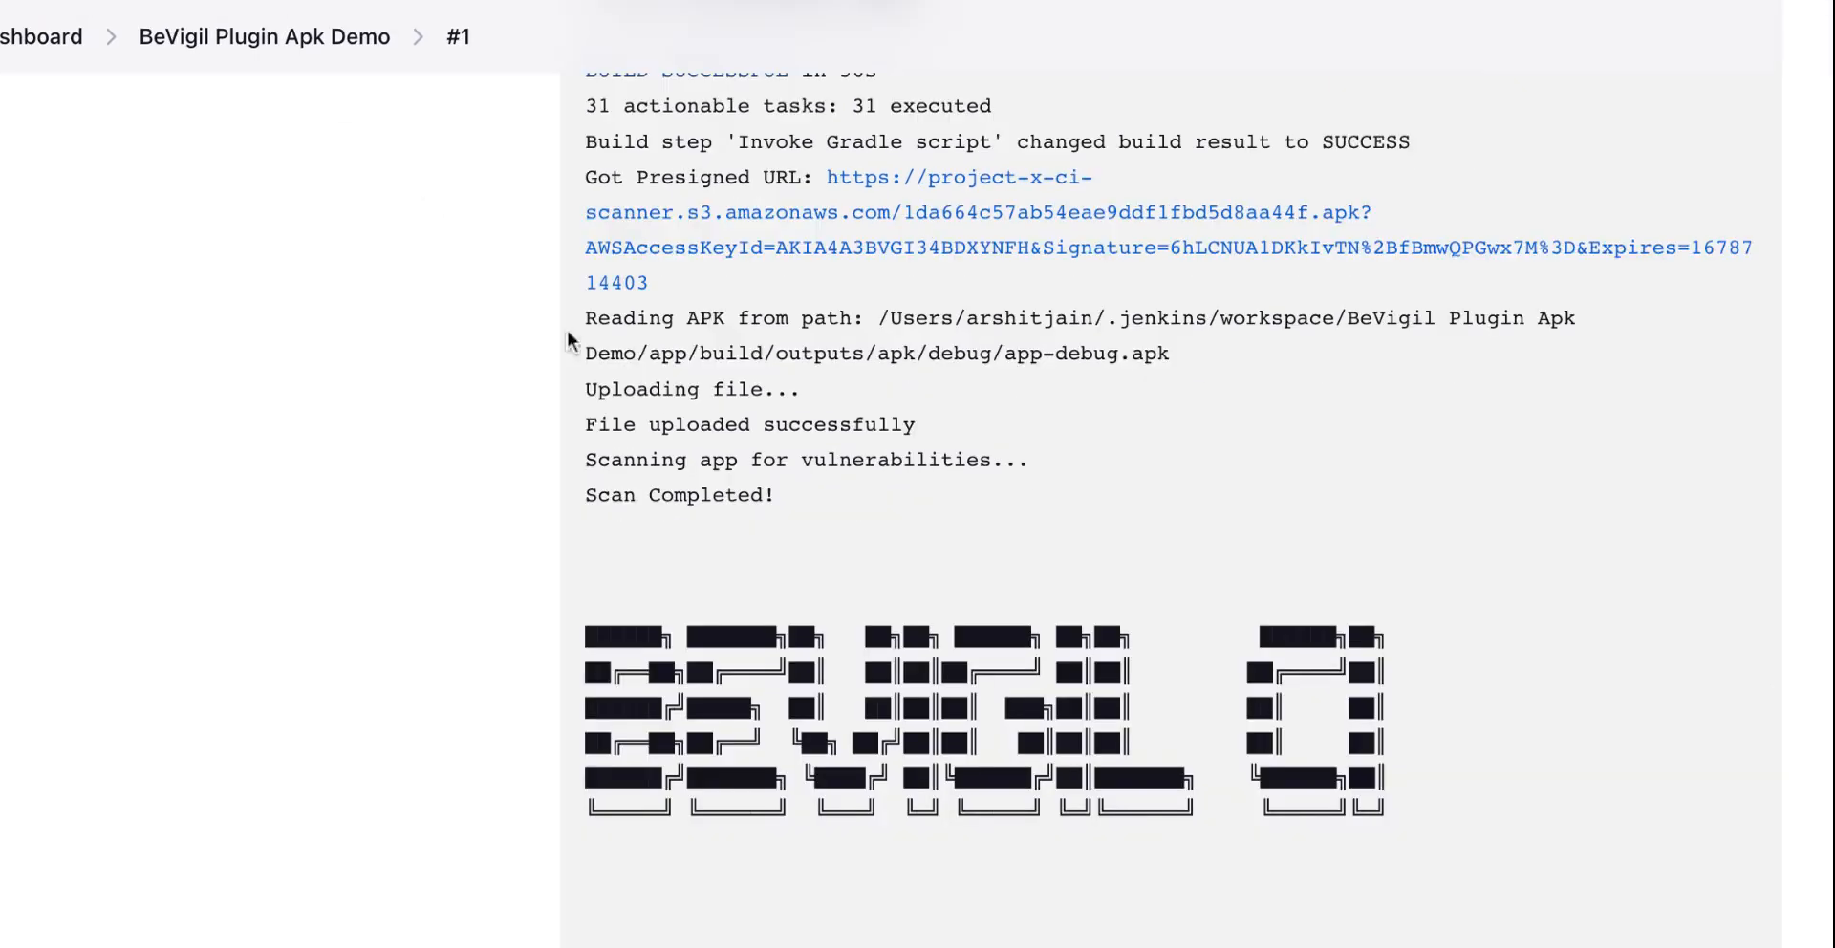
pyautogui.scroll(5, 612, 363)
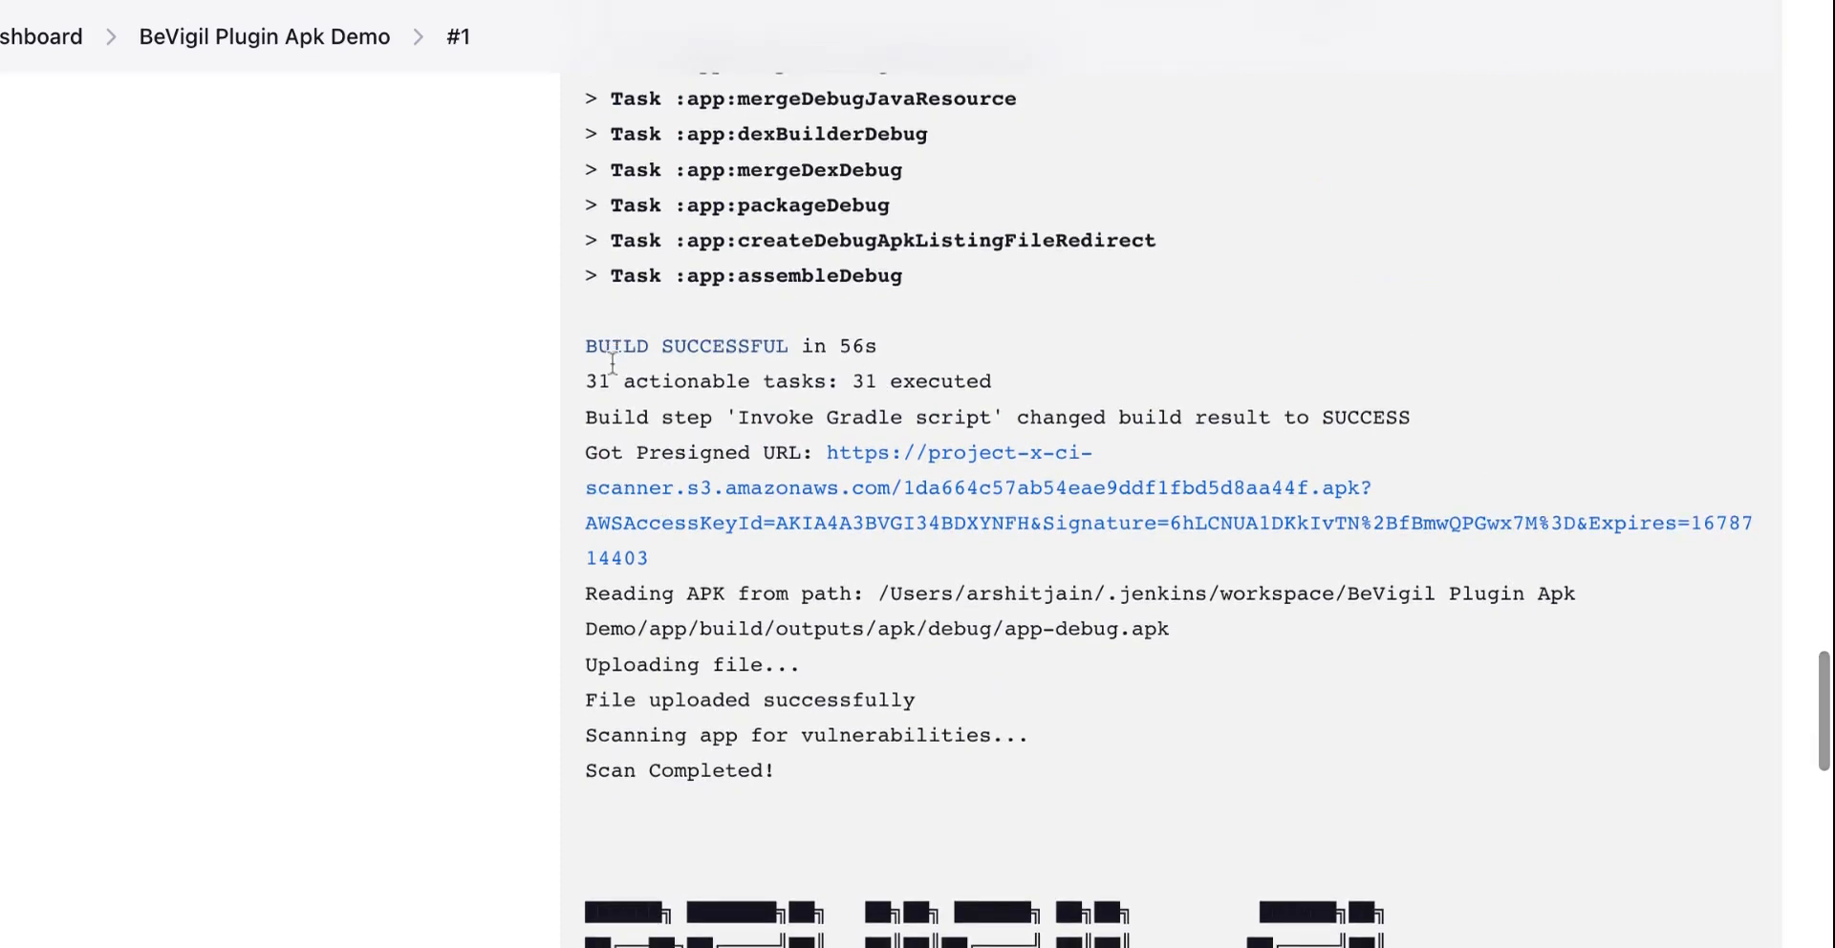
pyautogui.scroll(-5, 1146, 477)
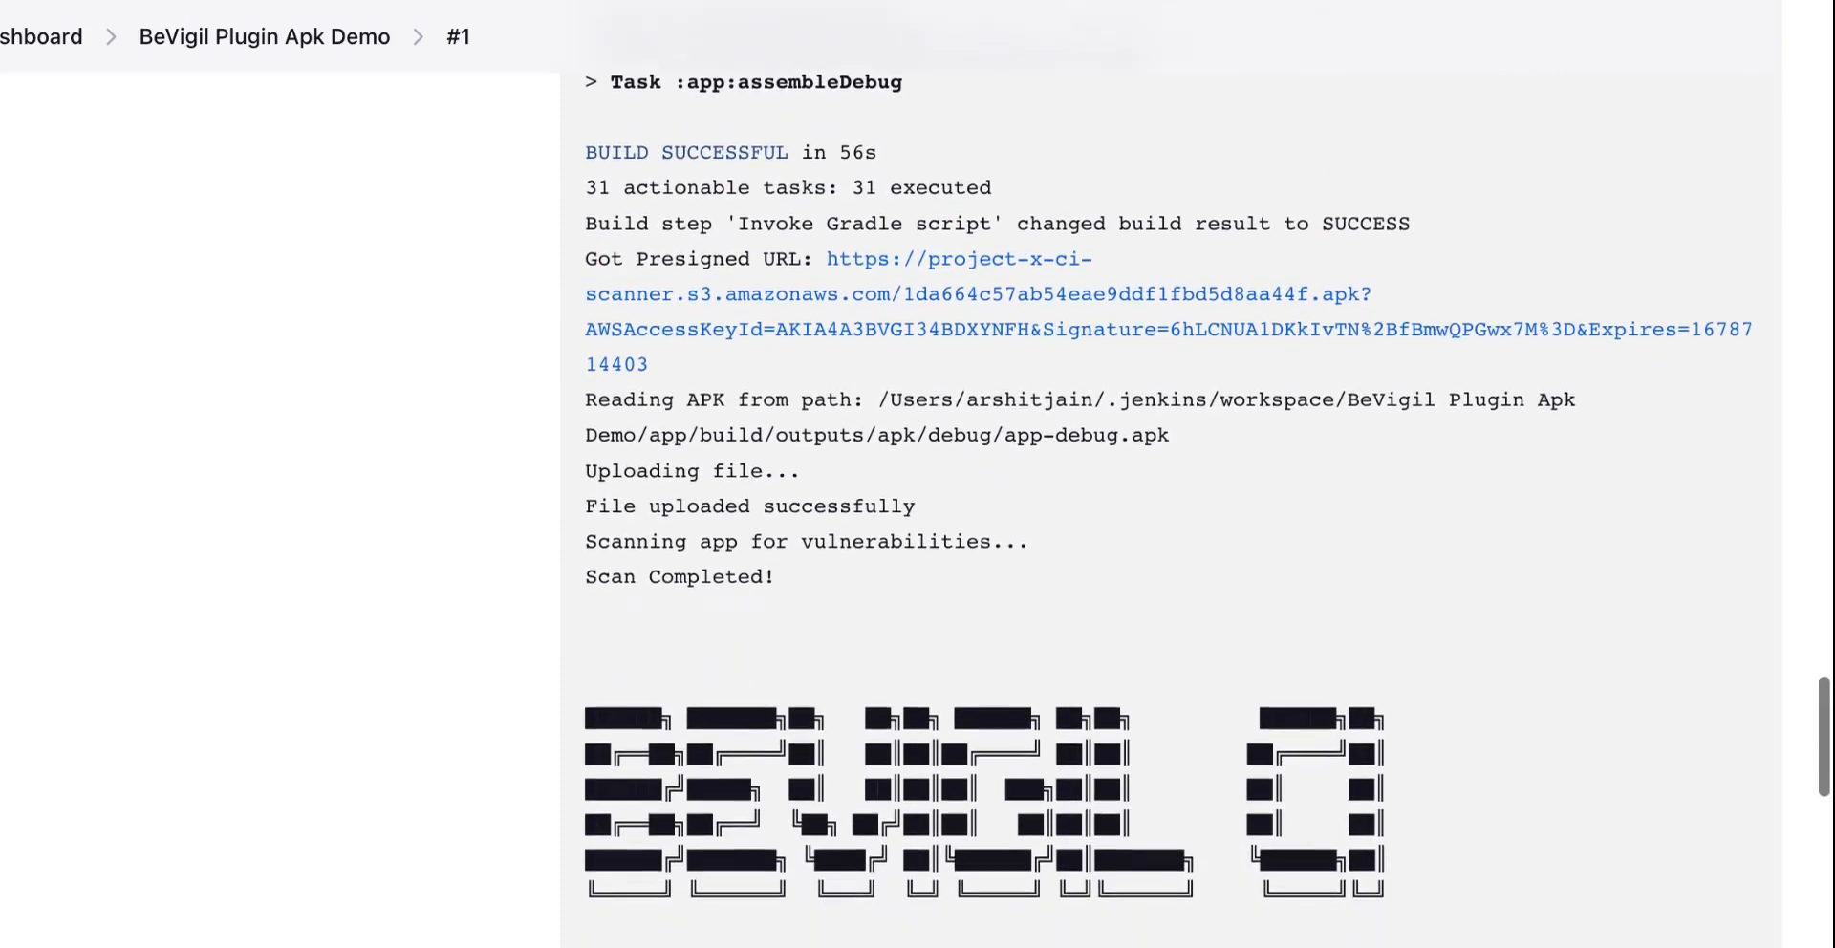
pyautogui.scroll(-3, 519, 657)
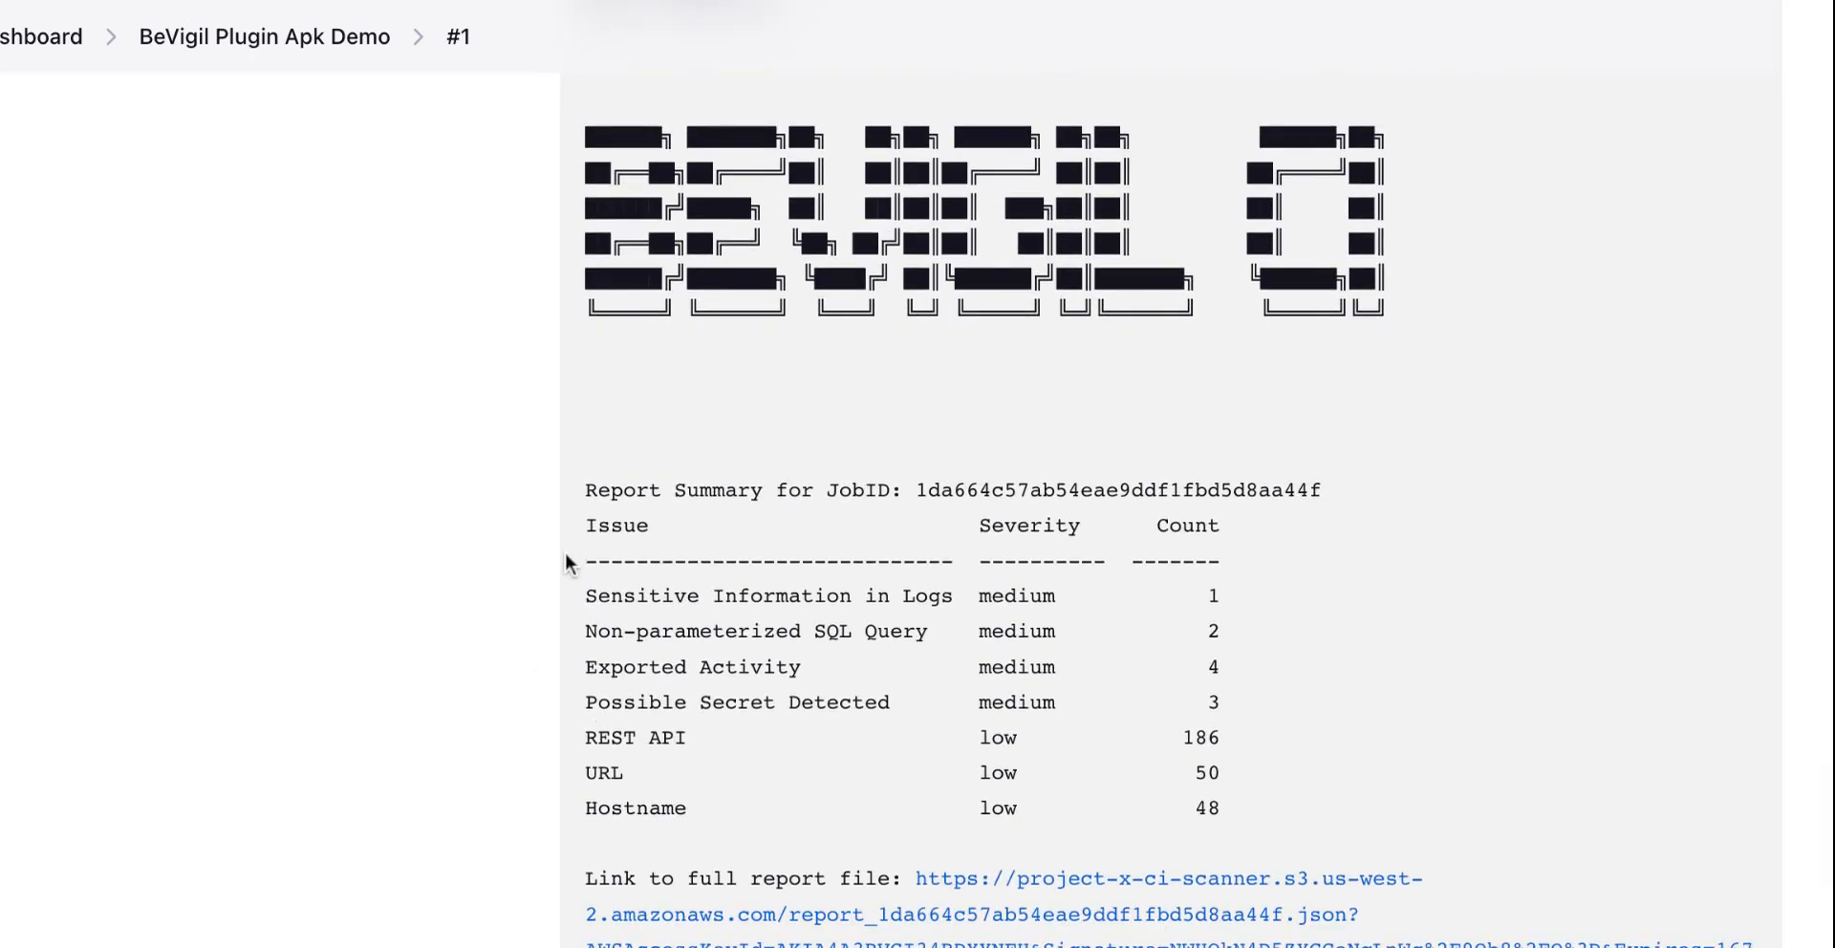
pyautogui.scroll(-2, 596, 604)
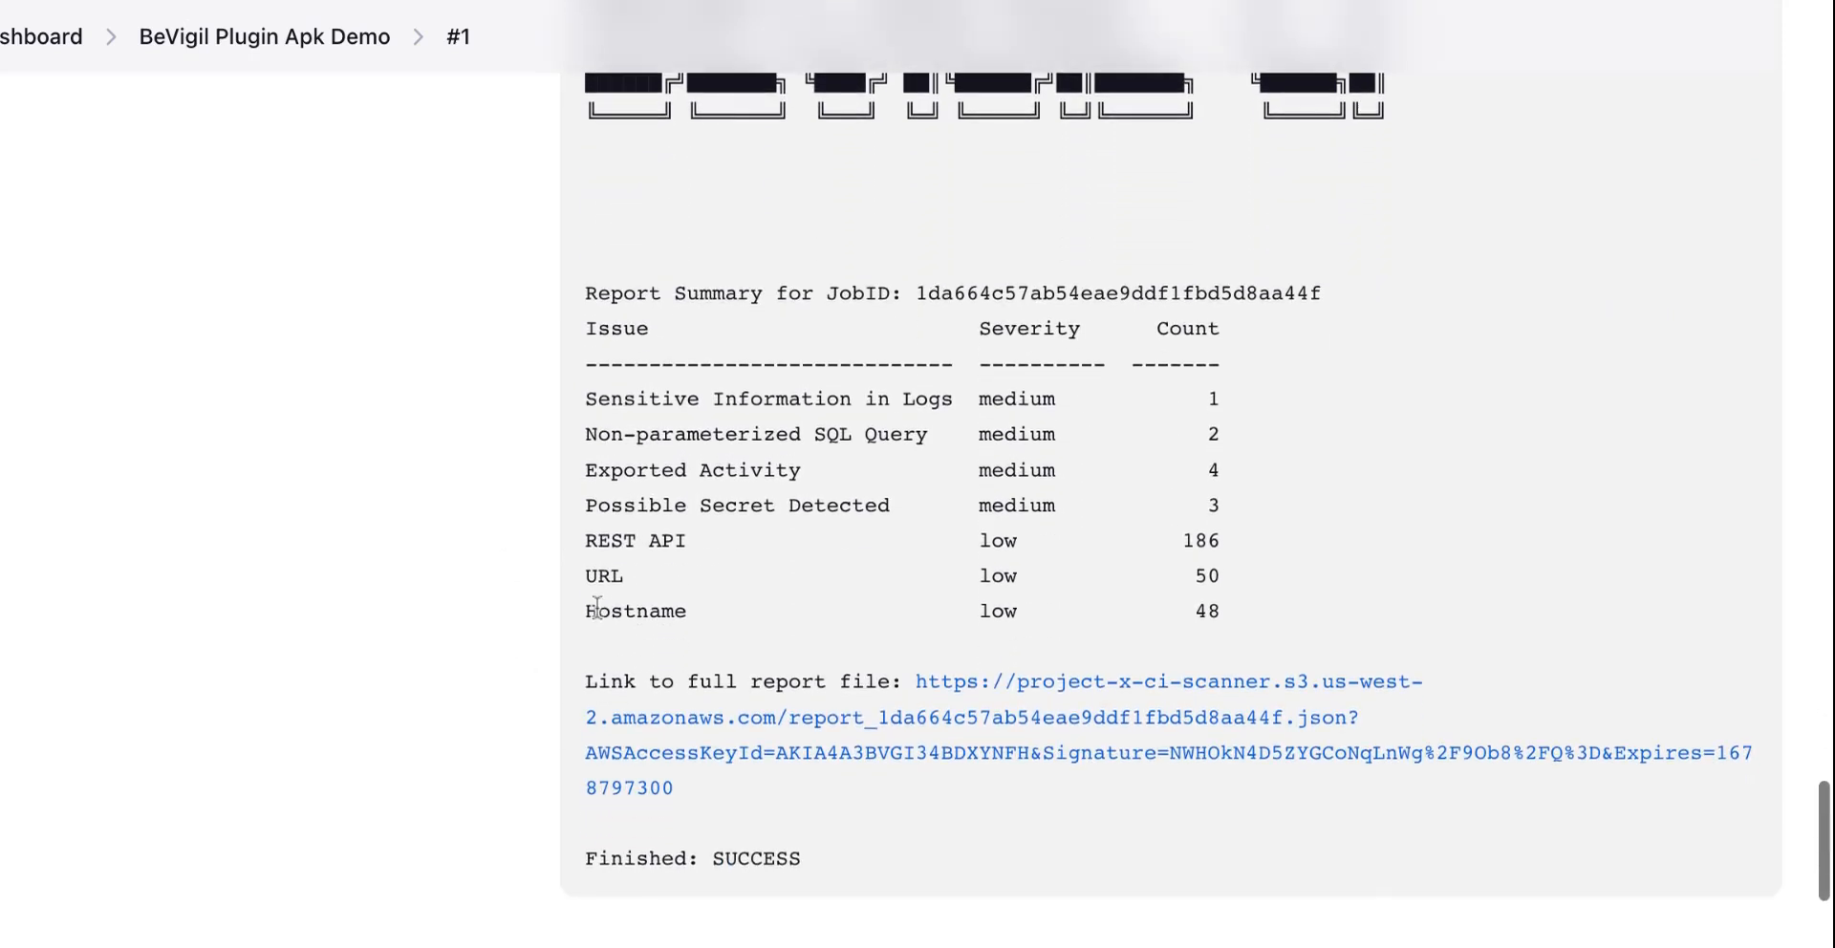